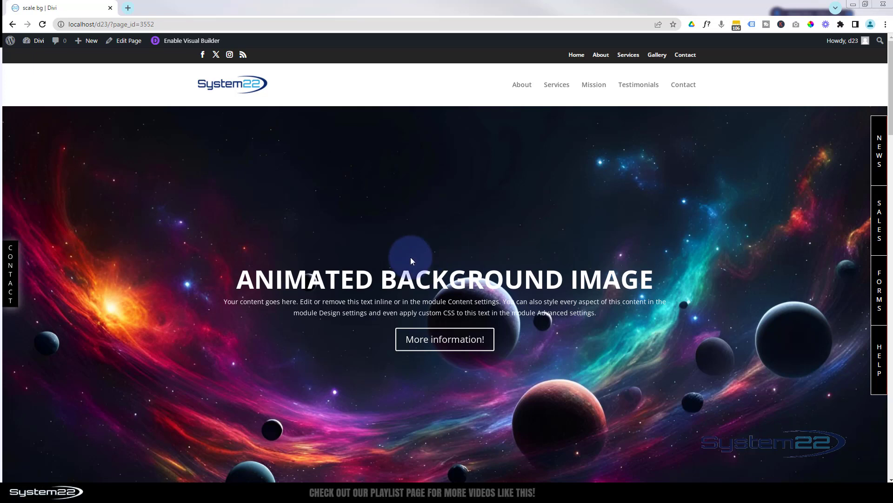
# Try the side Contact tab's jump to the sign-up form, return to the page top and review the sections below.
pyautogui.click(12, 268)
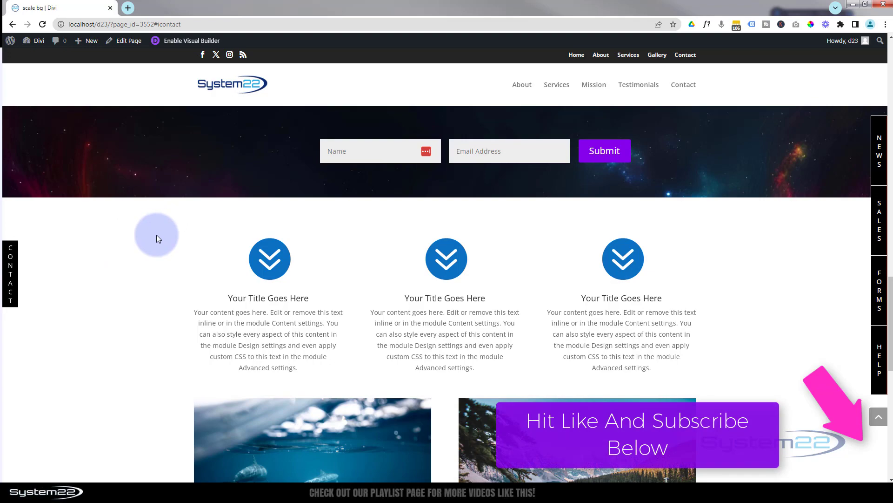
pyautogui.click(878, 417)
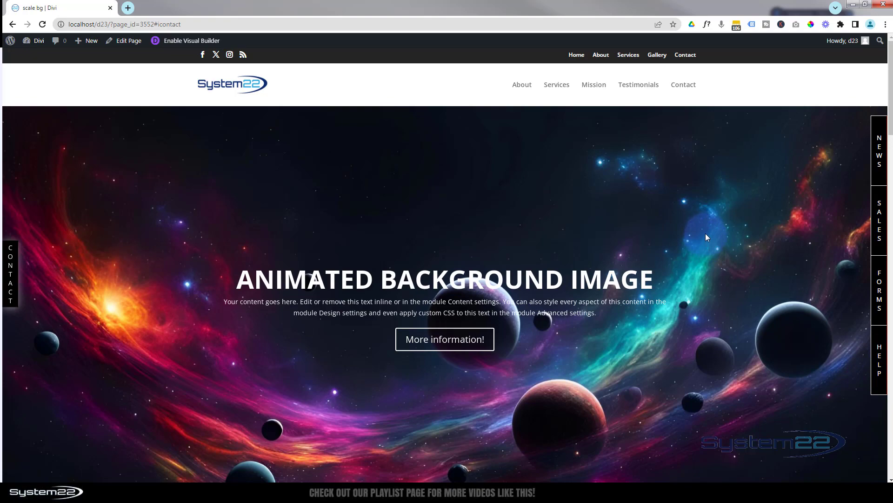
pyautogui.scroll(-5, 706, 239)
pyautogui.scroll(-10, 709, 236)
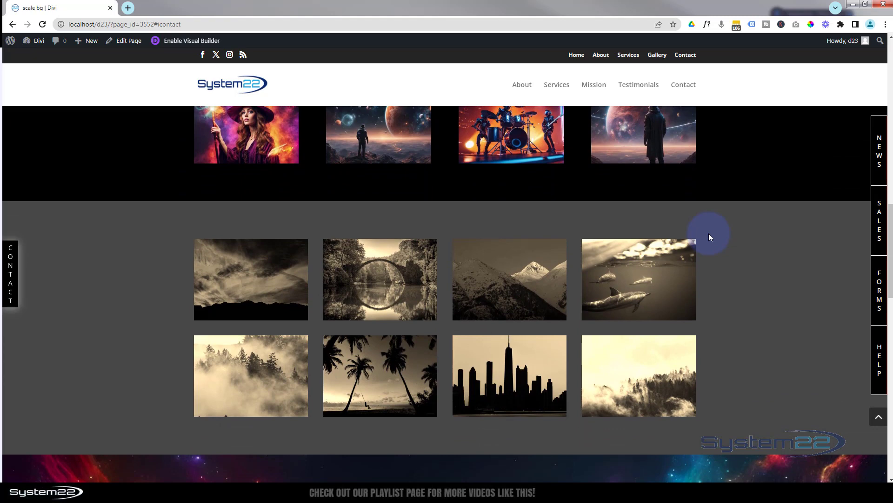
# Preview the page's side tabs at iPhone 12 Pro and iPad Air sizes, and return to the normal desktop view.
pyautogui.hotkey('ctrl', 'shift', 'i')
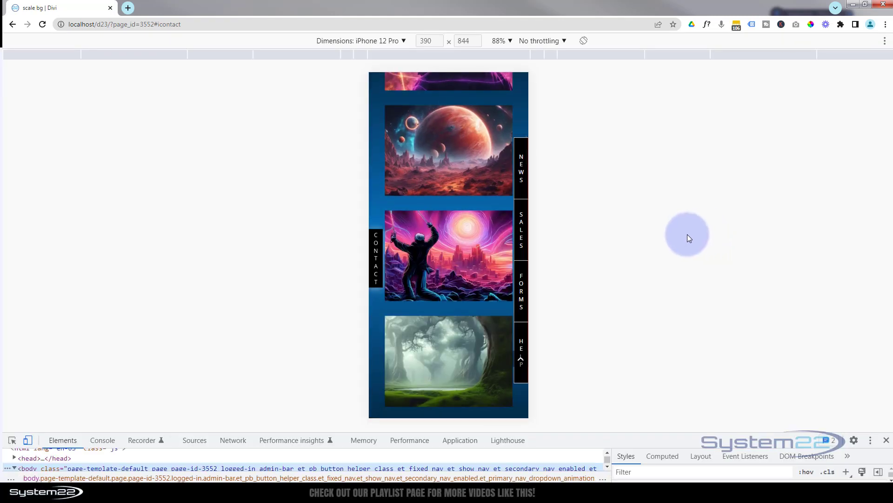
pyautogui.scroll(-3, 430, 206)
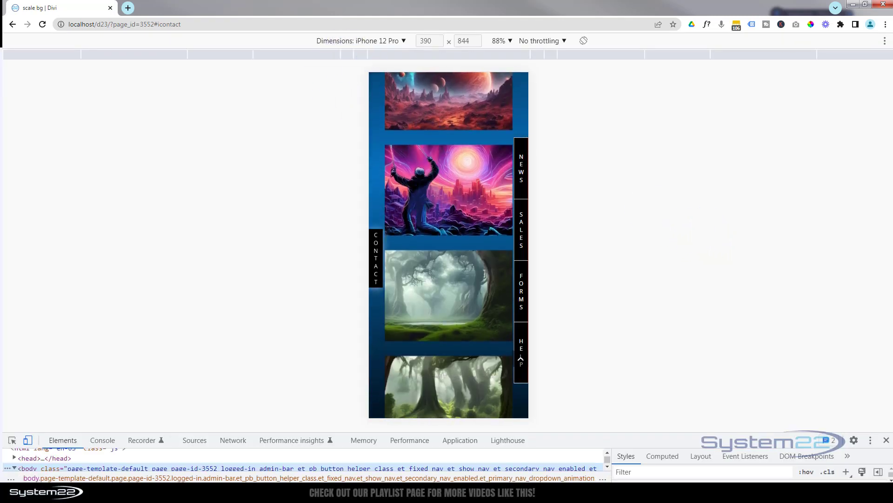
pyautogui.scroll(3, 429, 206)
pyautogui.scroll(10, 403, 73)
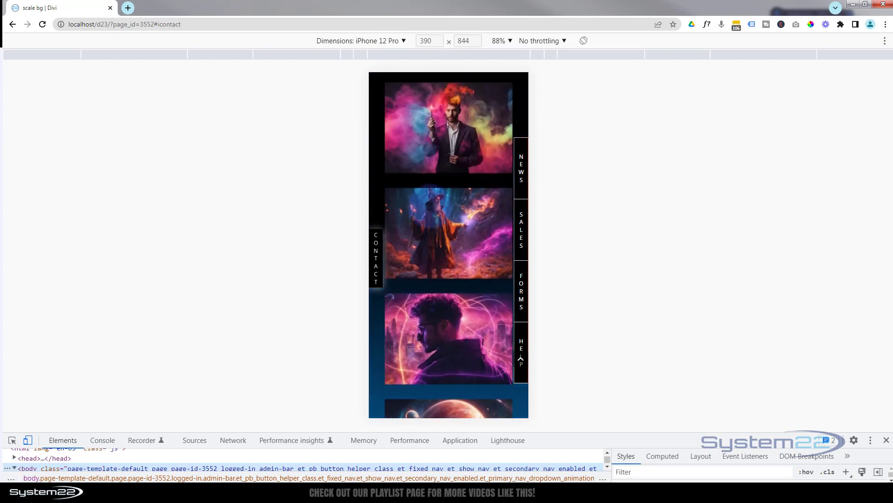
pyautogui.click(369, 41)
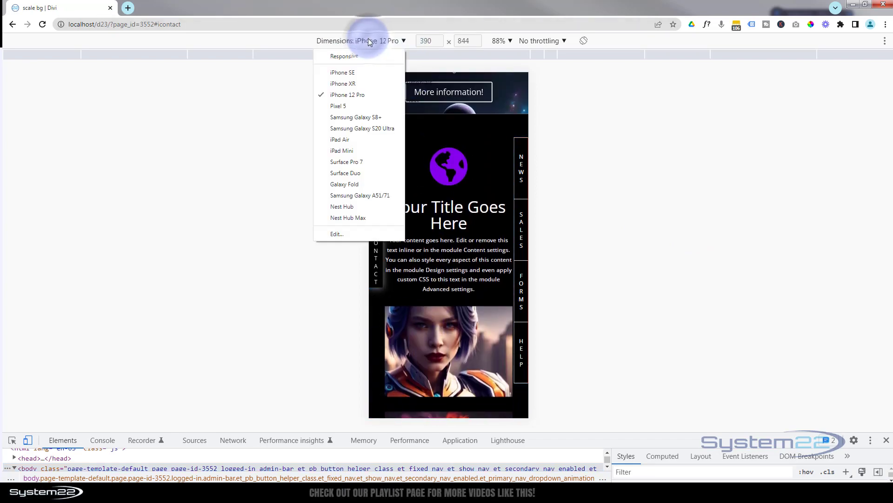
pyautogui.click(347, 141)
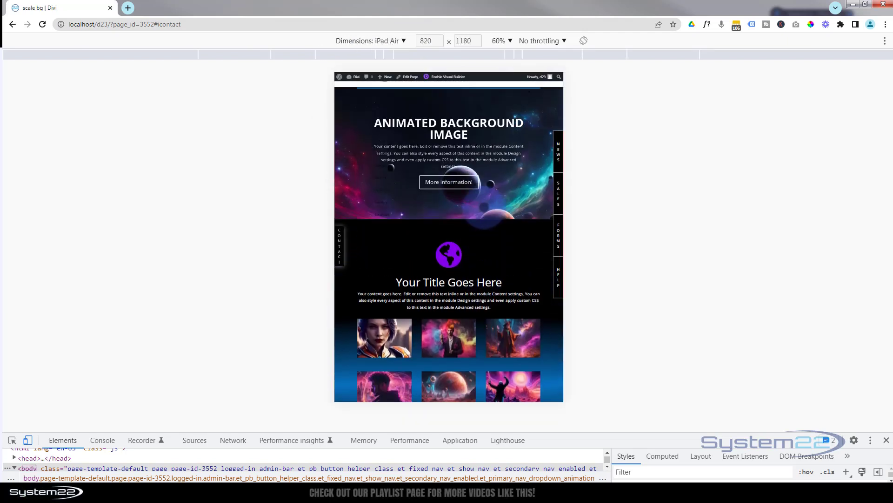
pyautogui.scroll(-6, 391, 177)
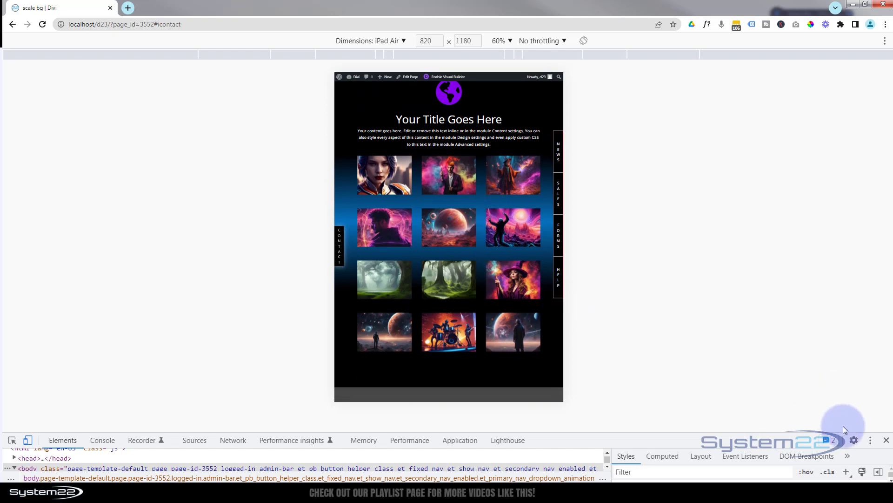
pyautogui.click(887, 440)
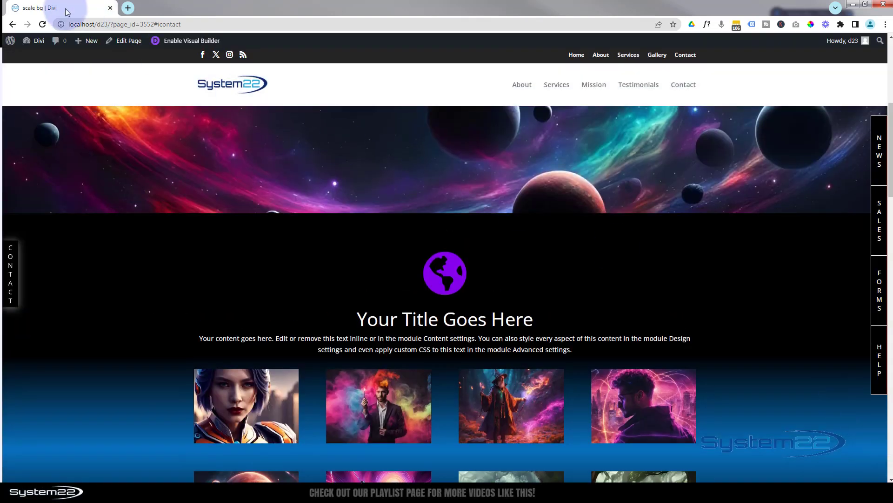
# Open the page in the Visual Builder and insert a four-column row beneath the colour image grid.
pyautogui.click(201, 41)
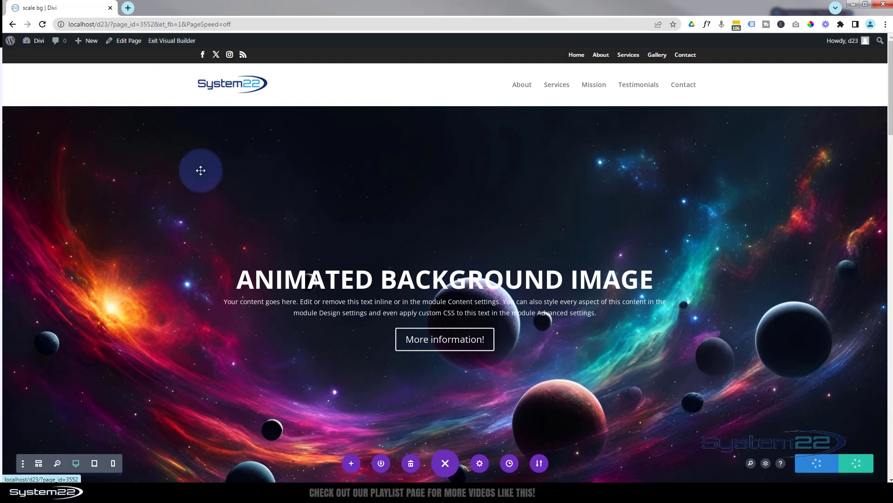
pyautogui.scroll(-4, 225, 232)
pyautogui.scroll(-4, 225, 232)
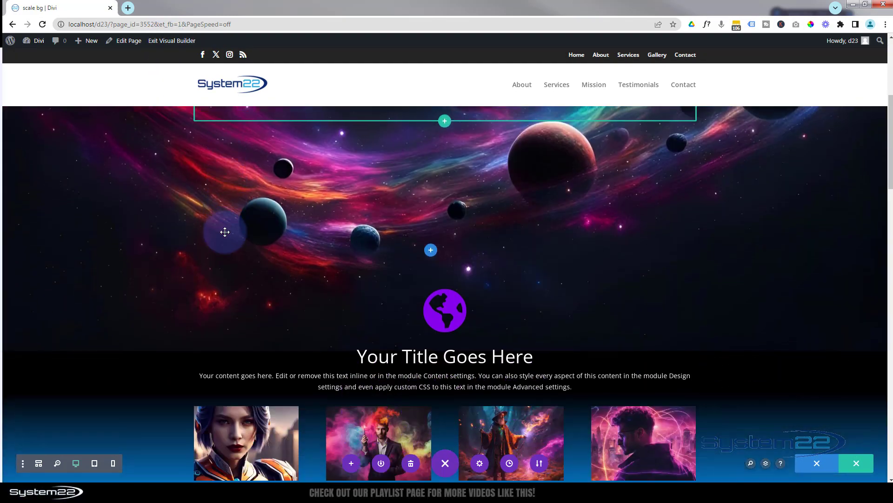
pyautogui.scroll(-6, 224, 231)
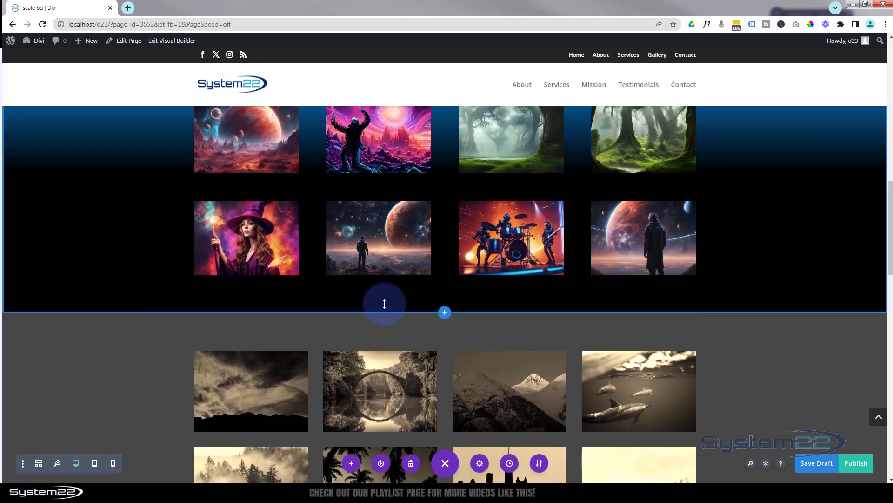
pyautogui.moveTo(450, 288)
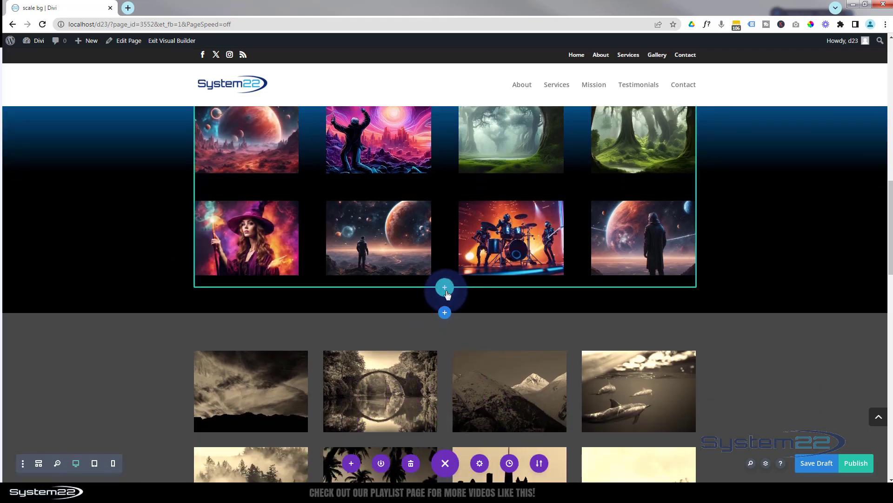
pyautogui.click(446, 290)
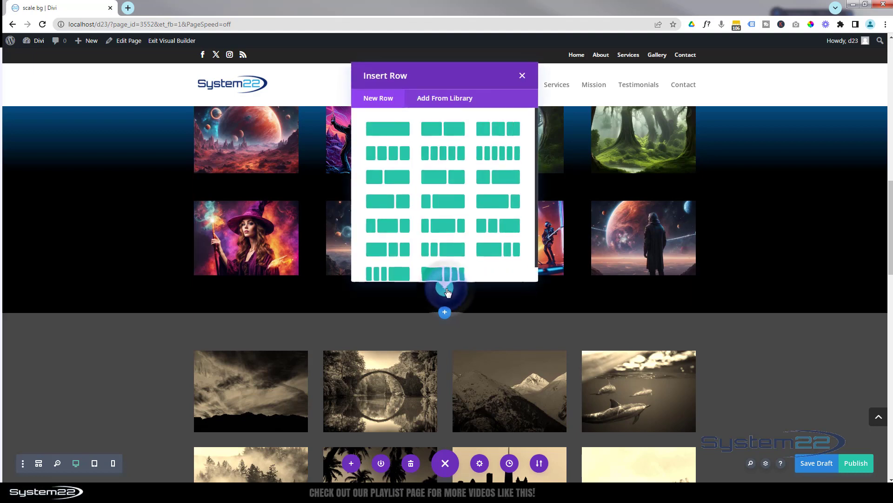
pyautogui.click(379, 152)
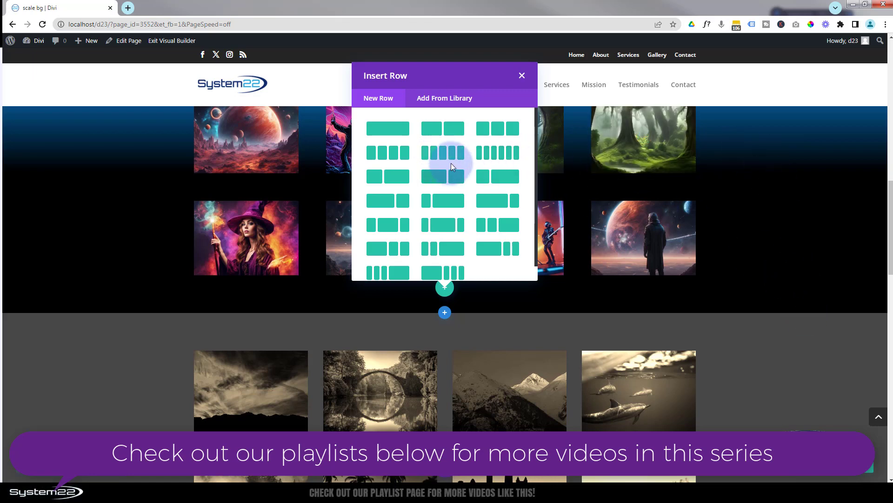
pyautogui.click(392, 153)
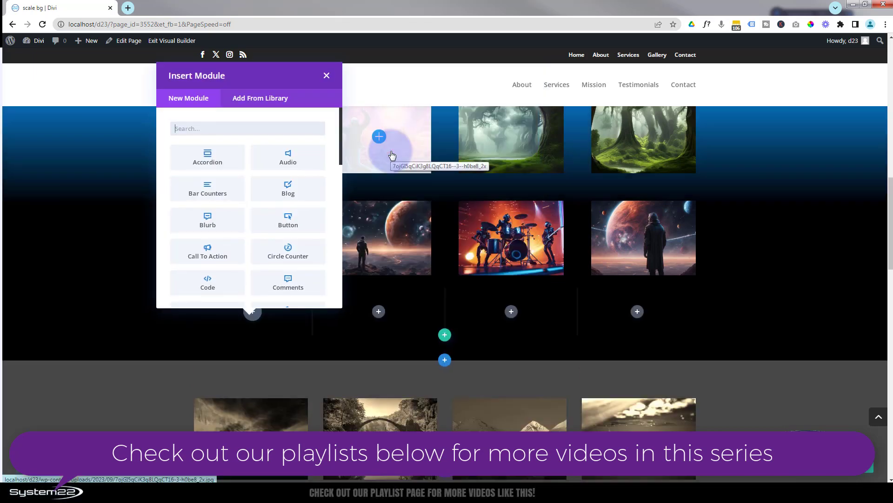
# Insert a Text module in the new row's first column and replace its body text with "News".
pyautogui.scroll(-5, 270, 216)
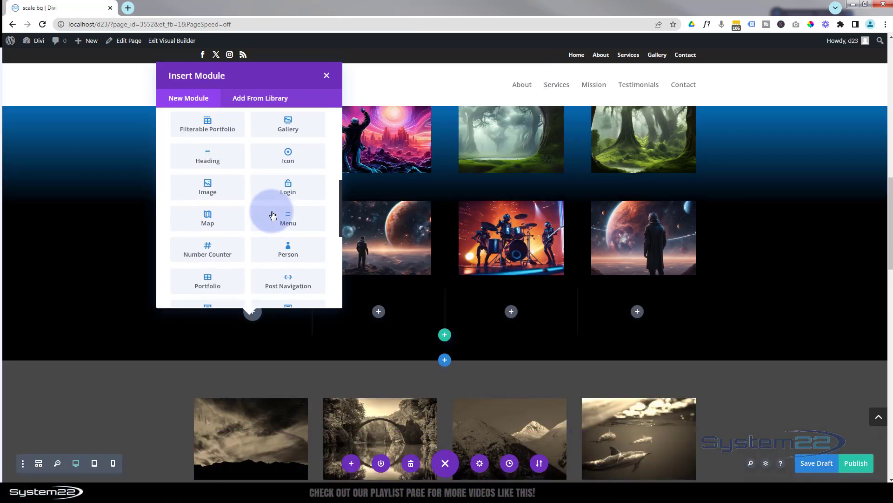
pyautogui.scroll(-6, 273, 215)
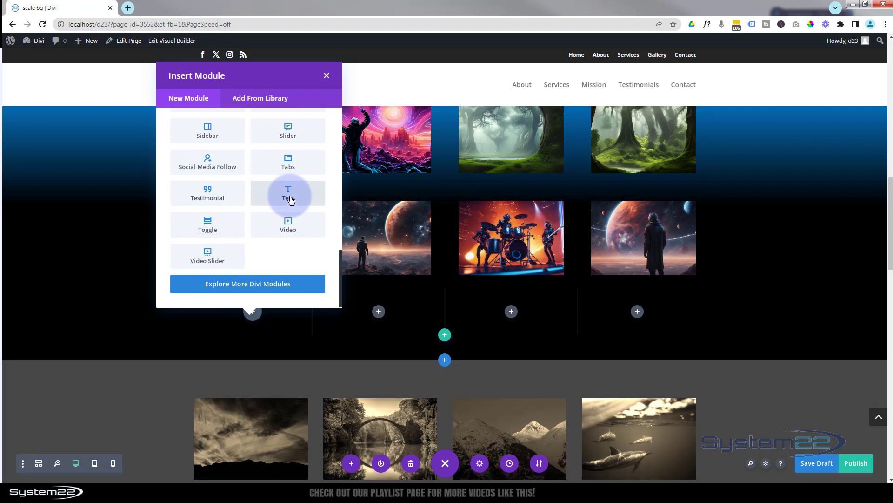
pyautogui.click(289, 199)
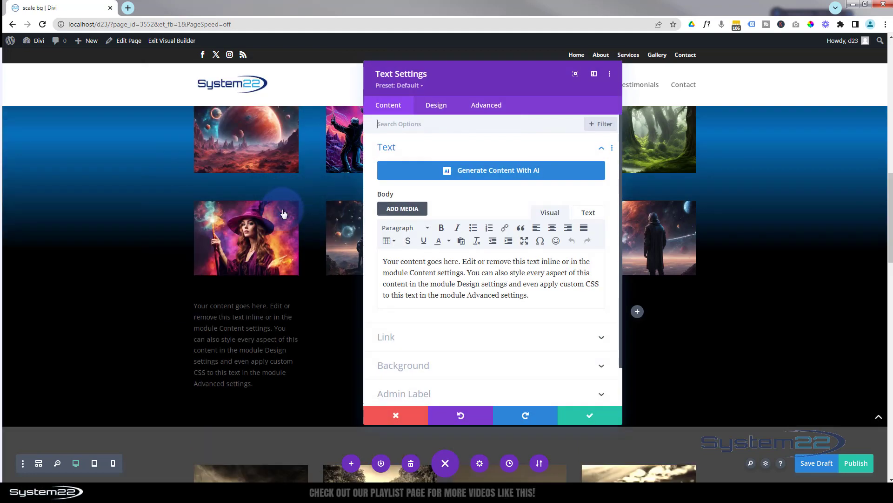
pyautogui.moveTo(531, 306); pyautogui.dragTo(377, 260)
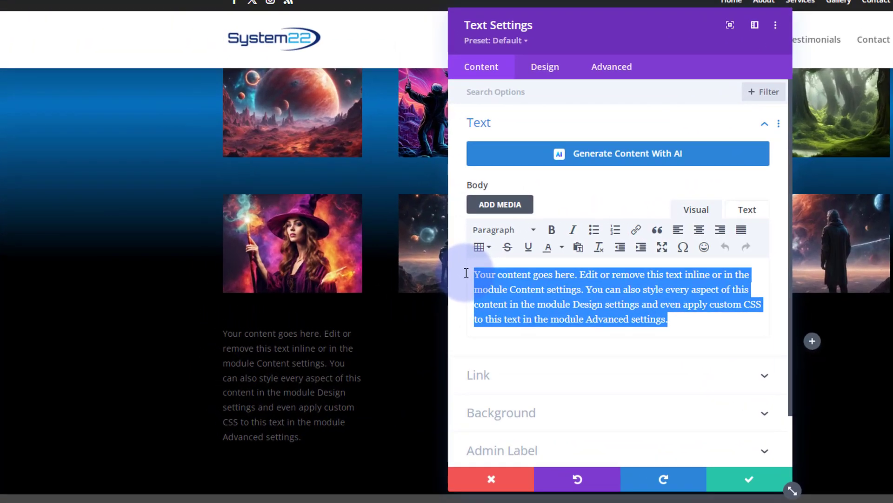
pyautogui.write('News')
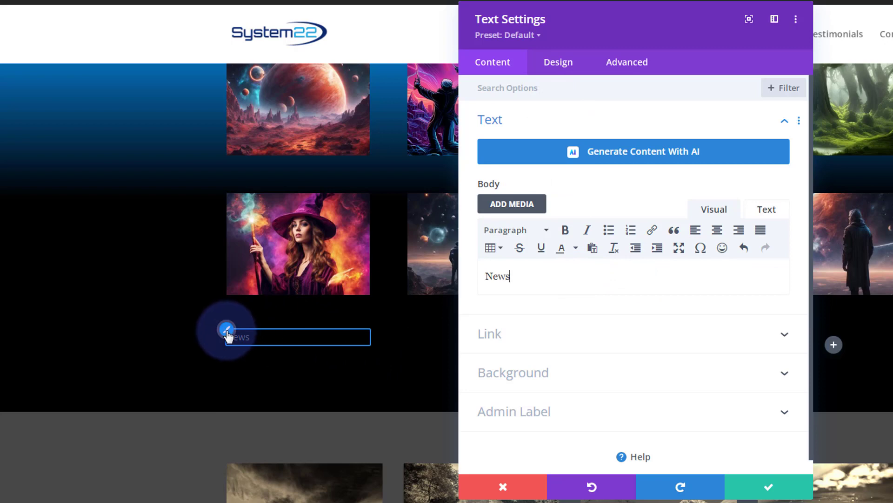
# Give the News text module white text and a black background.
pyautogui.click(227, 331)
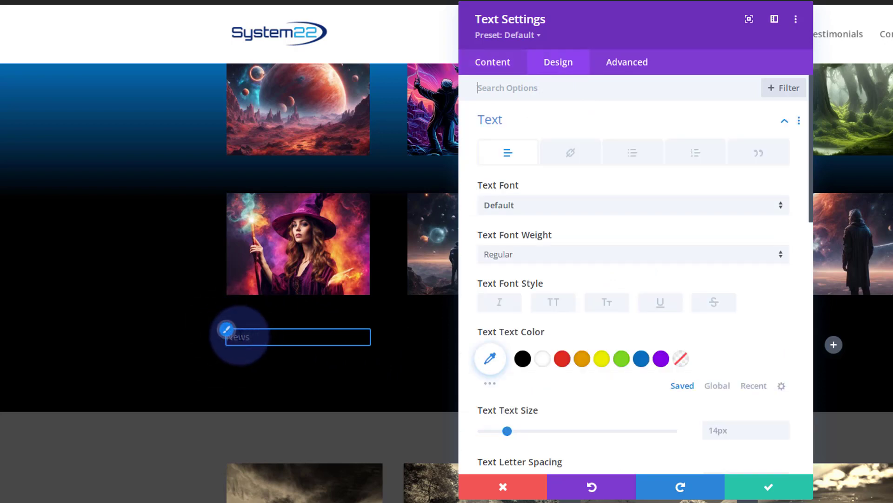
pyautogui.click(541, 360)
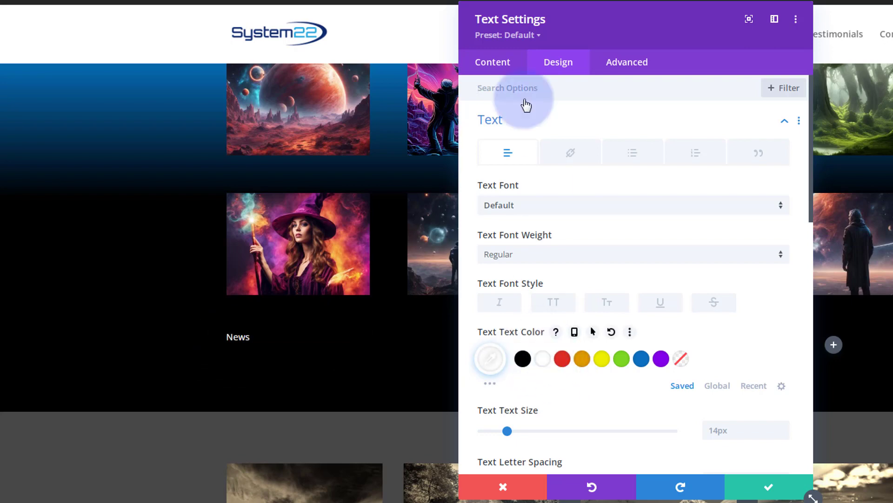
pyautogui.click(494, 69)
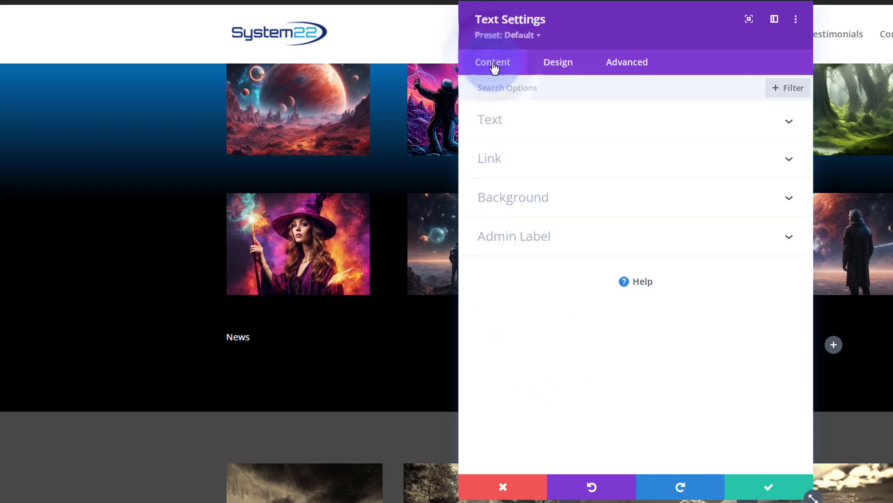
pyautogui.click(527, 198)
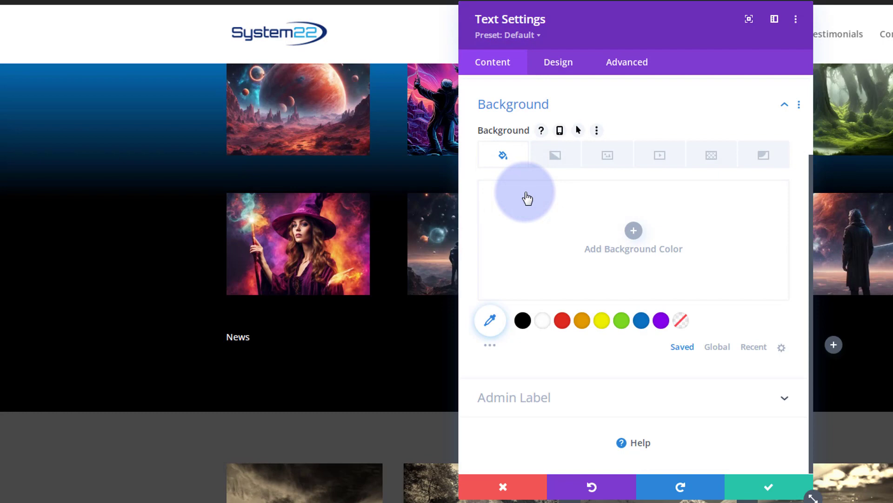
pyautogui.click(523, 320)
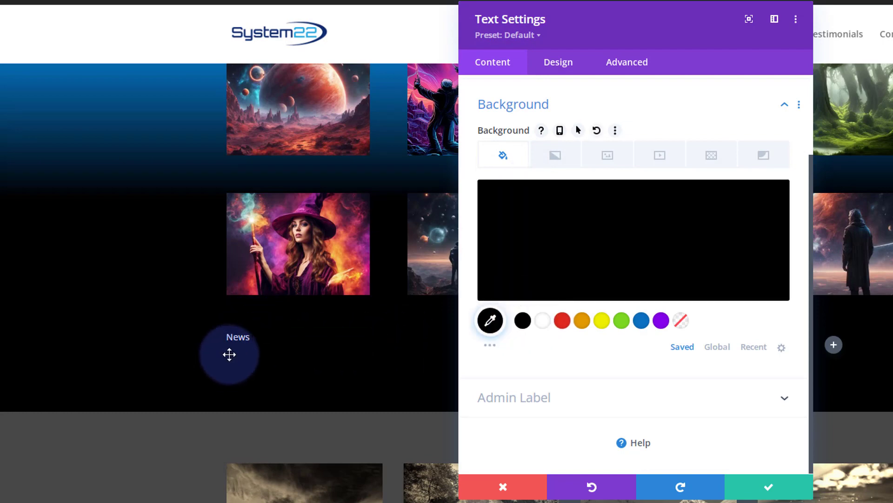
# Enable hover options for the News module's background and set its hover colour to blue.
pyautogui.moveTo(634, 275)
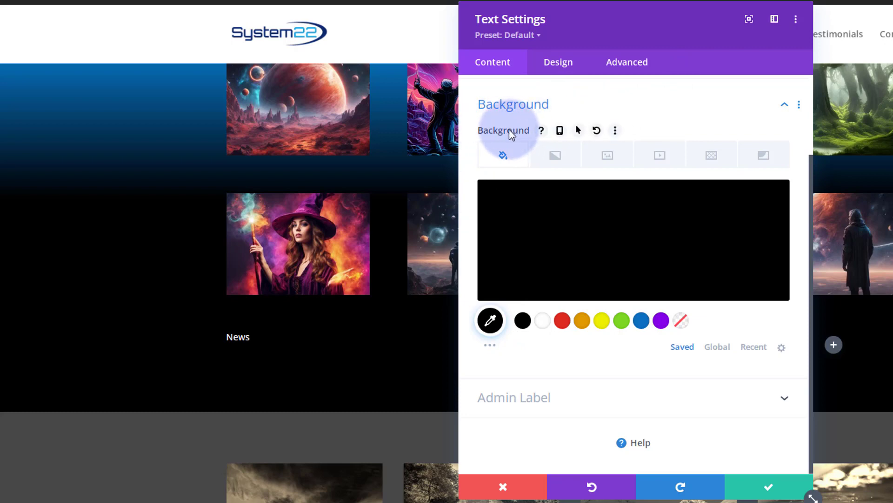
pyautogui.click(579, 131)
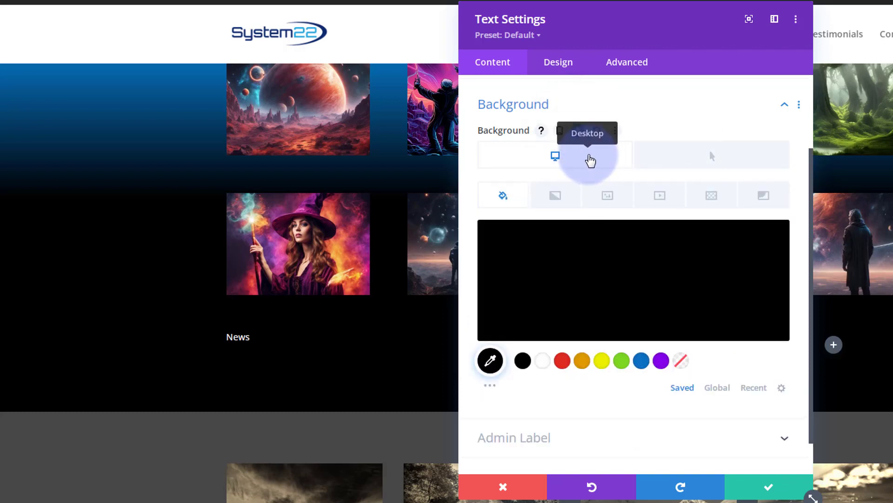
pyautogui.click(712, 160)
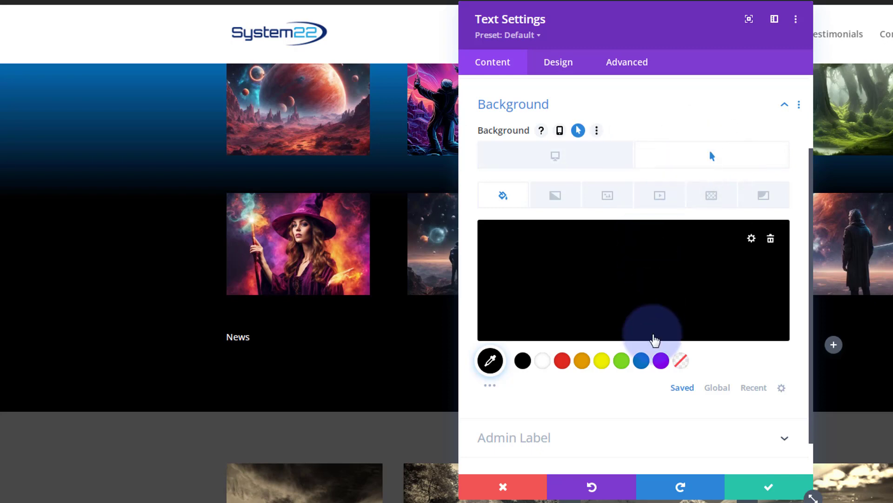
pyautogui.click(641, 361)
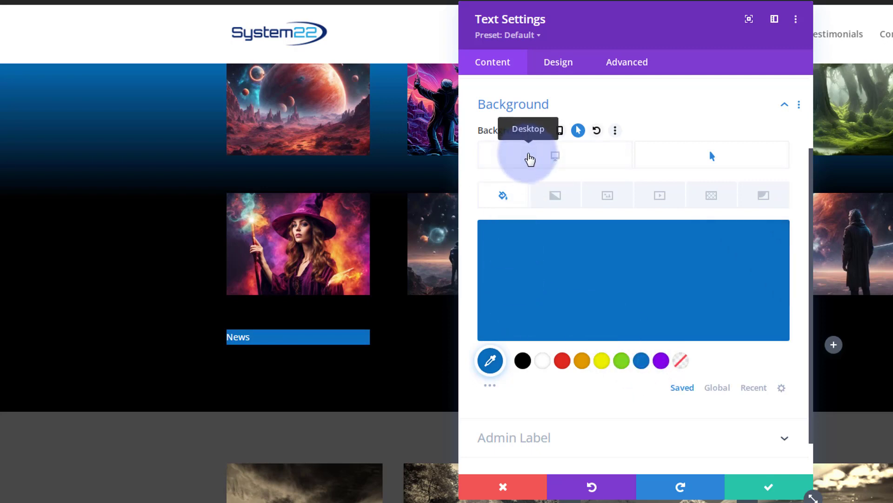
pyautogui.click(529, 161)
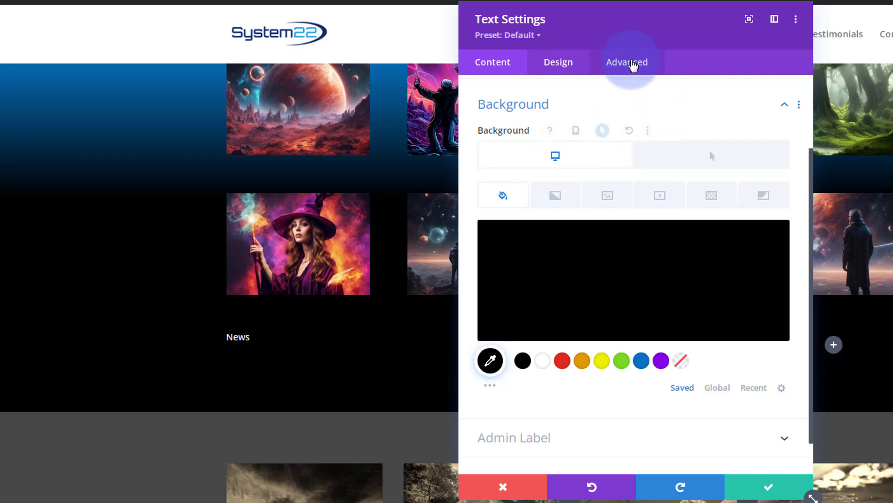
# Set the News module's transition duration to 750ms.
pyautogui.click(633, 66)
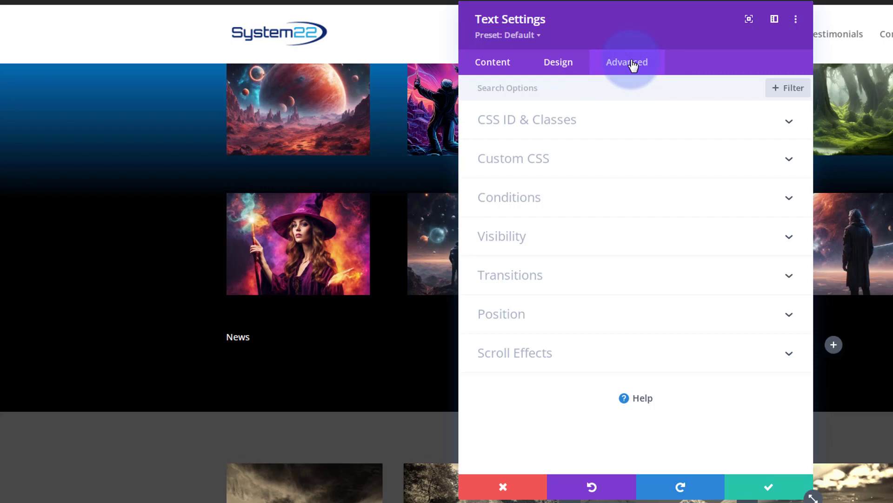
pyautogui.click(635, 283)
pyautogui.scroll(-2, 634, 279)
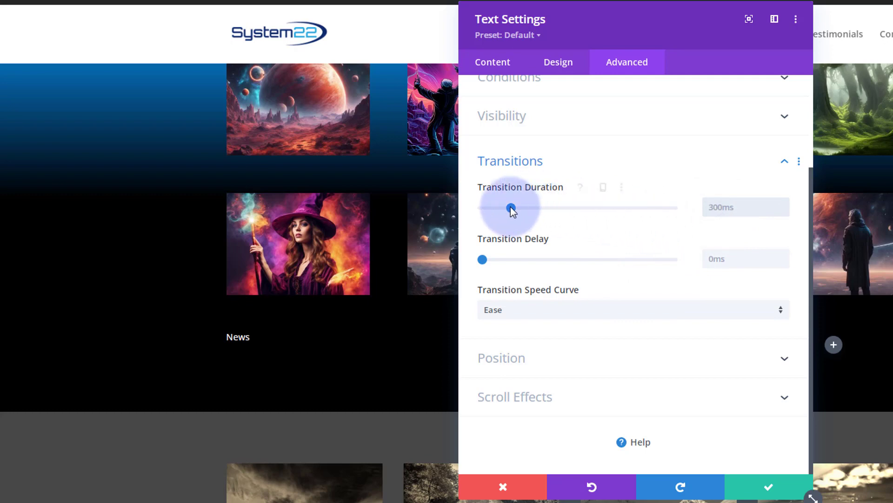
pyautogui.moveTo(510, 208); pyautogui.dragTo(555, 209)
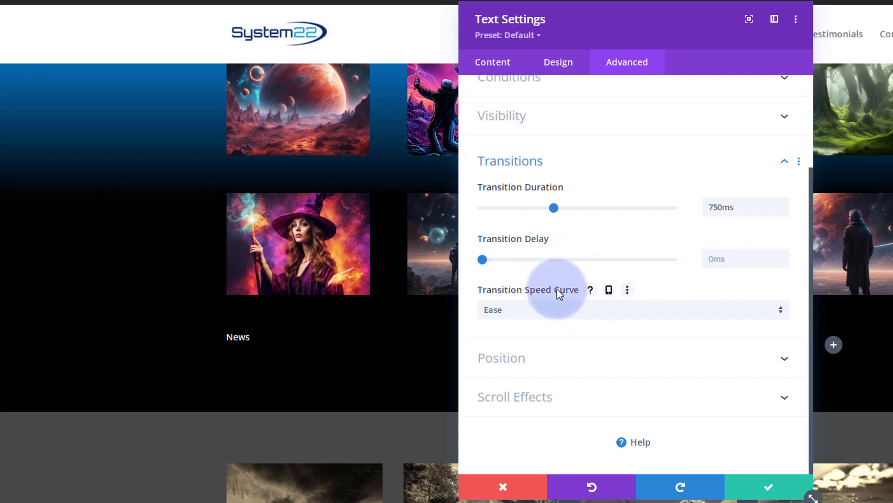
# Set the News module's transition speed curve to Ease-In-Out.
pyautogui.click(596, 314)
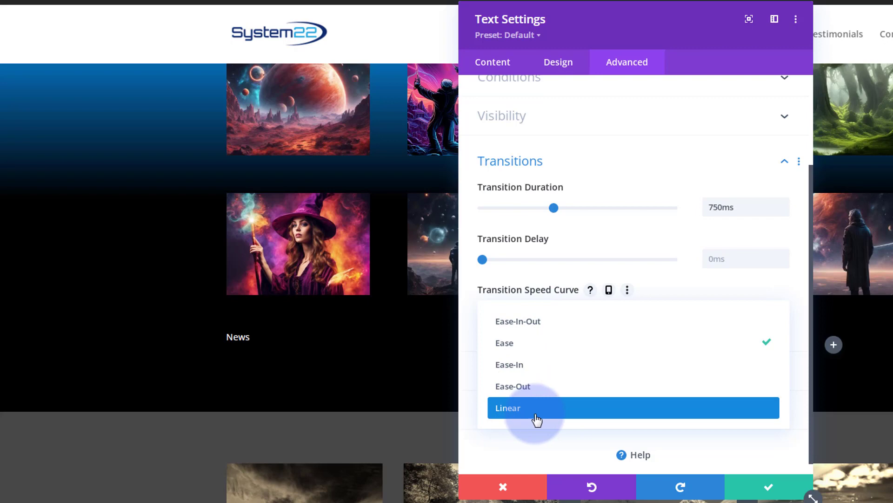
pyautogui.click(515, 328)
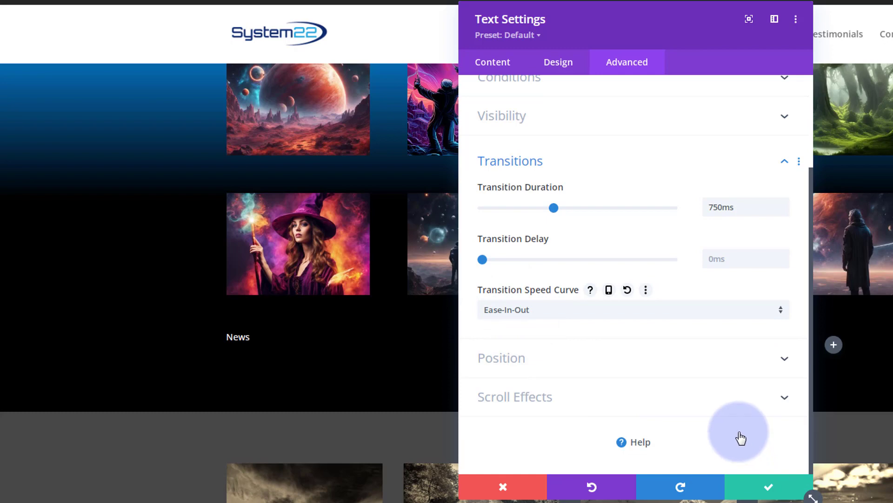
# Add a 1px white top border to the News text module.
pyautogui.click(567, 66)
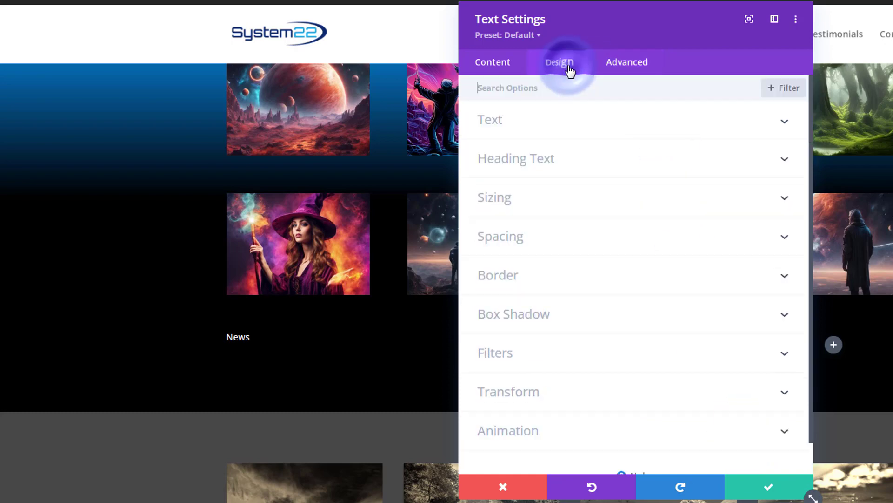
pyautogui.click(560, 279)
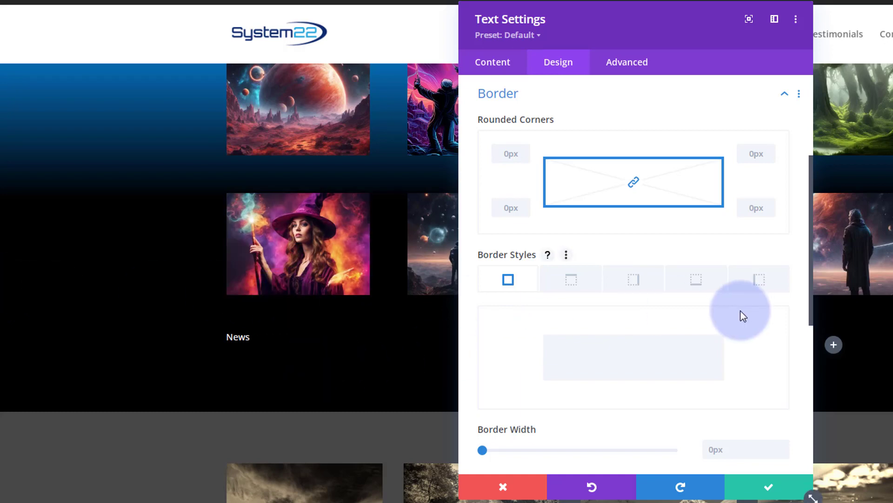
pyautogui.click(573, 280)
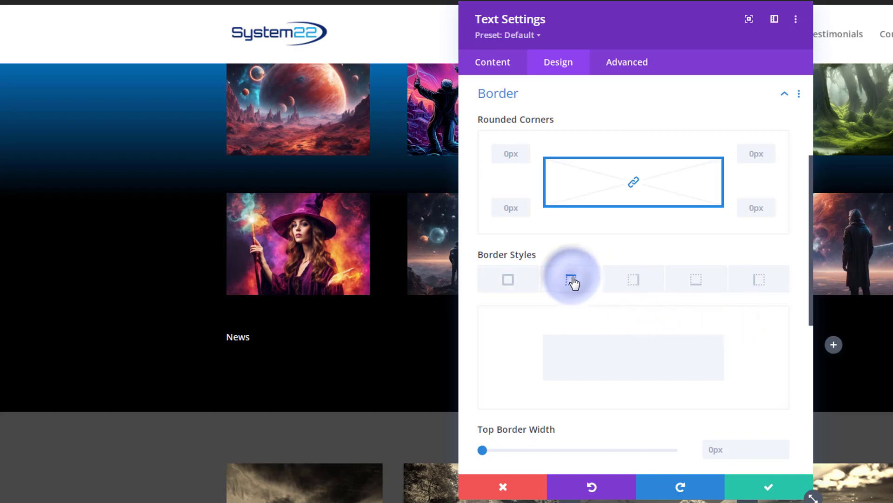
pyautogui.scroll(-3, 713, 365)
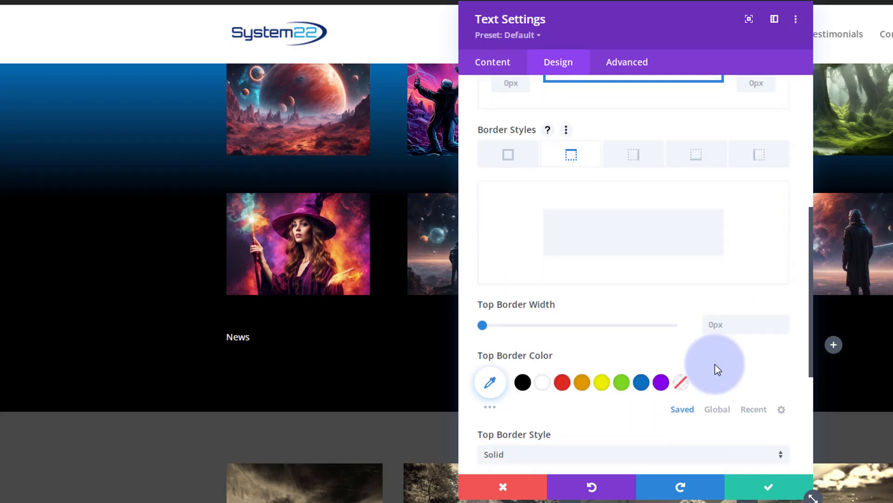
pyautogui.click(783, 320)
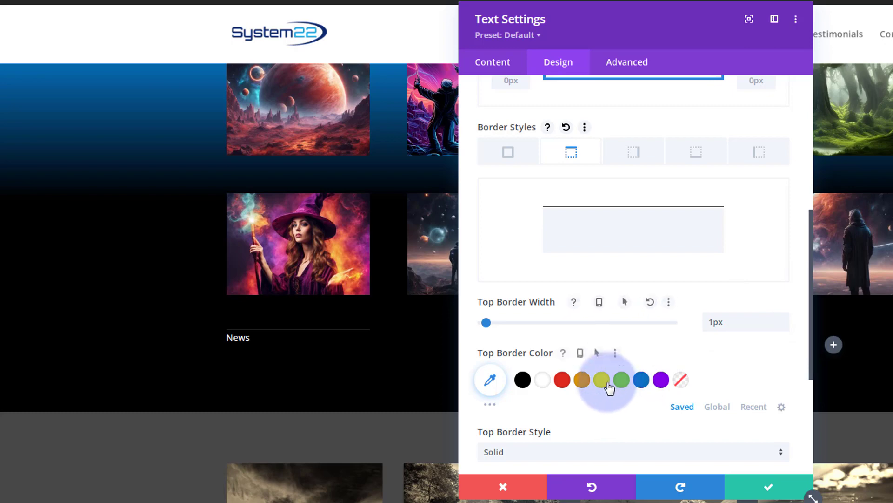
pyautogui.click(543, 380)
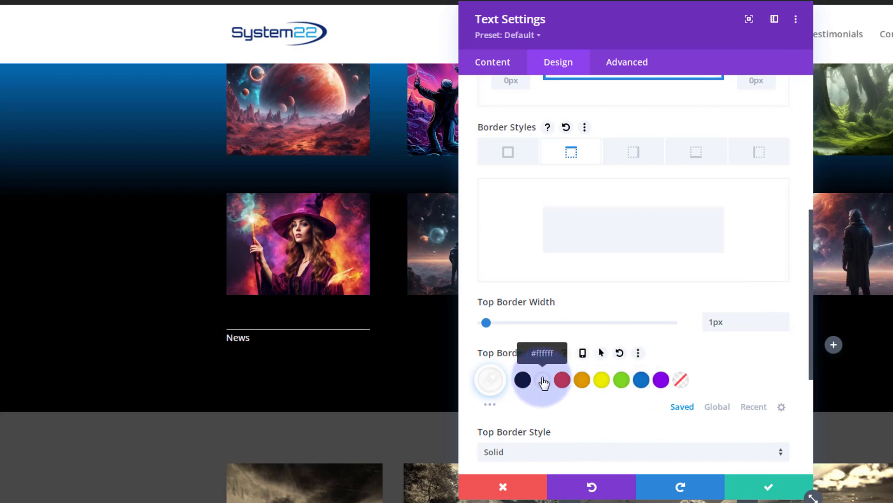
# Add a 1px white right border to the News text module.
pyautogui.click(634, 161)
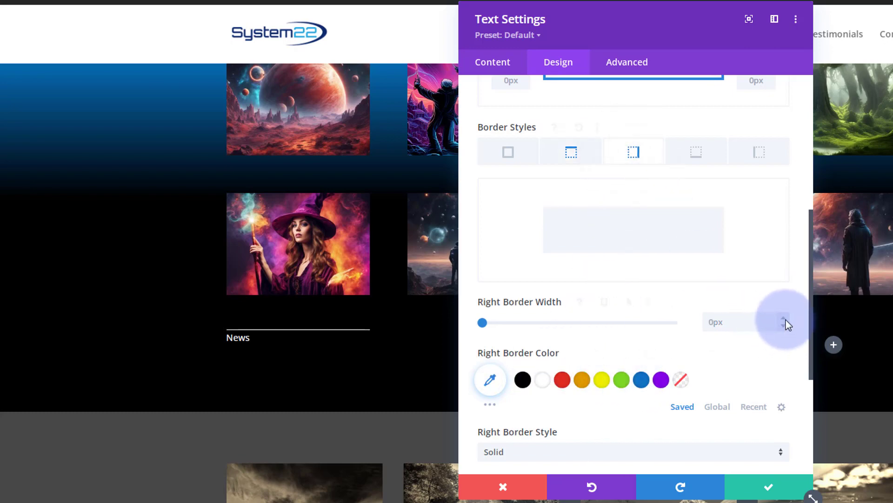
pyautogui.click(784, 322)
pyautogui.write('1')
pyautogui.click(543, 380)
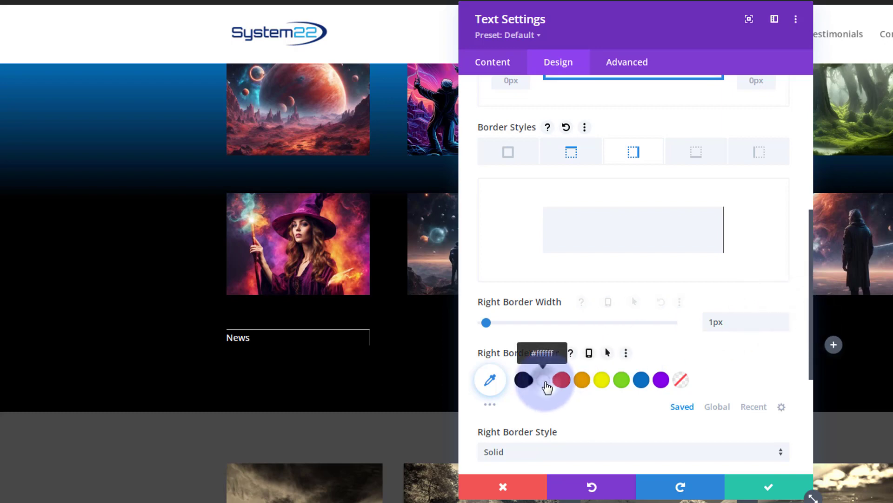
# Try a 1px white bottom border on the News module, and reset its width to 0px.
pyautogui.click(698, 152)
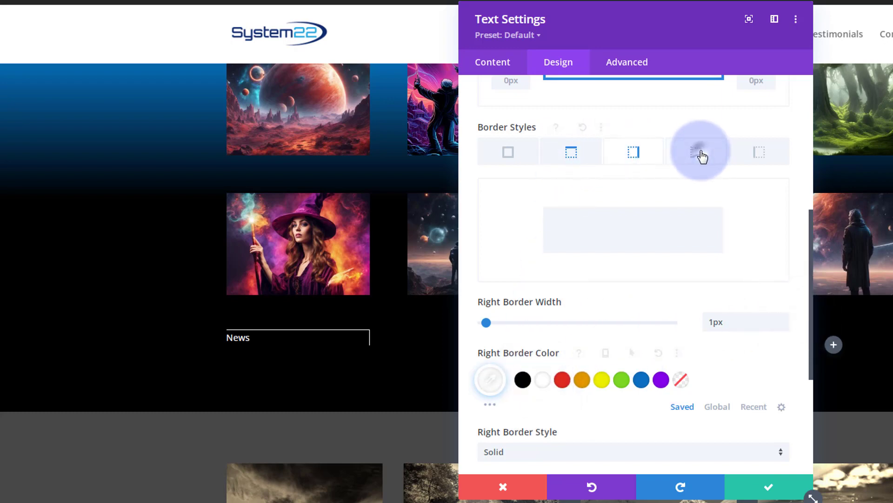
pyautogui.click(781, 319)
pyautogui.write('1')
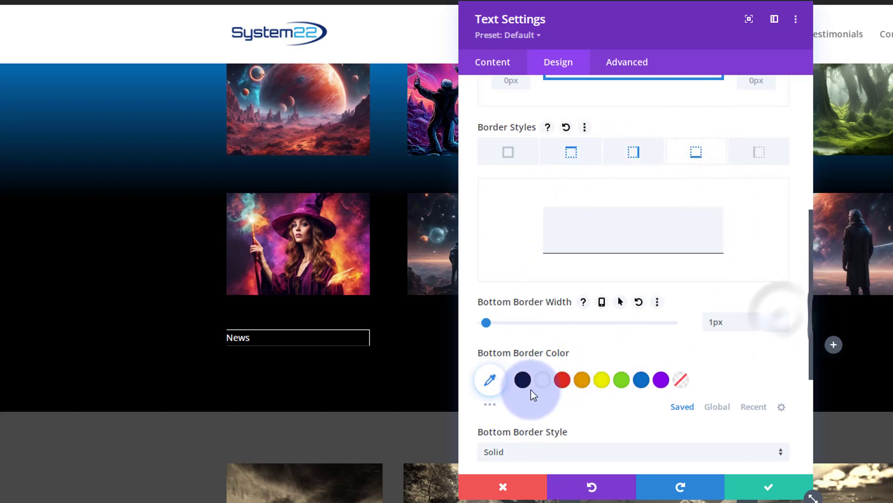
pyautogui.click(544, 381)
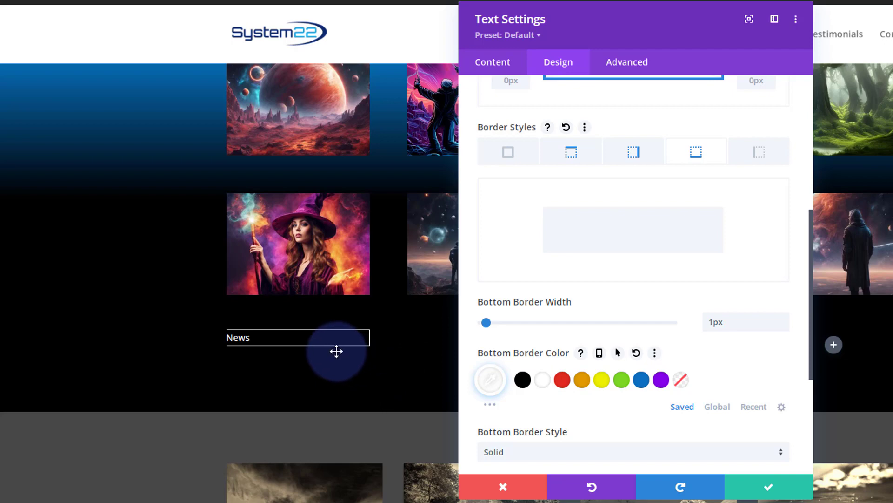
pyautogui.click(782, 325)
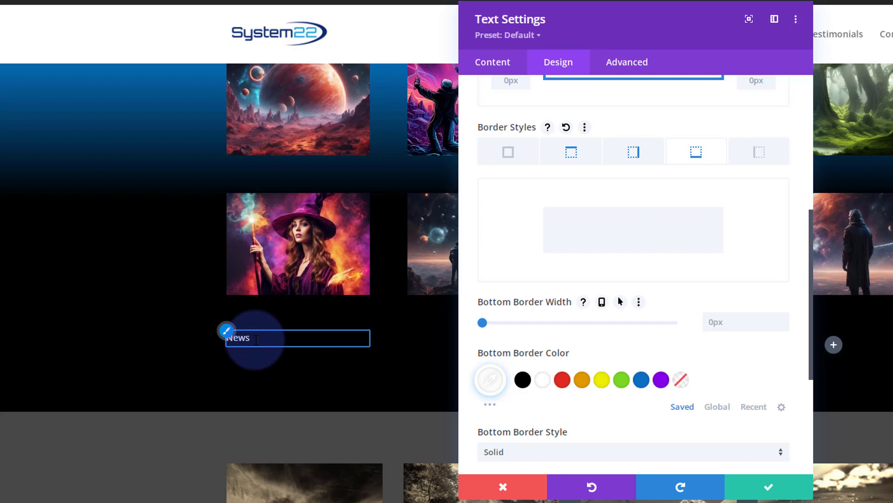
pyautogui.click(582, 379)
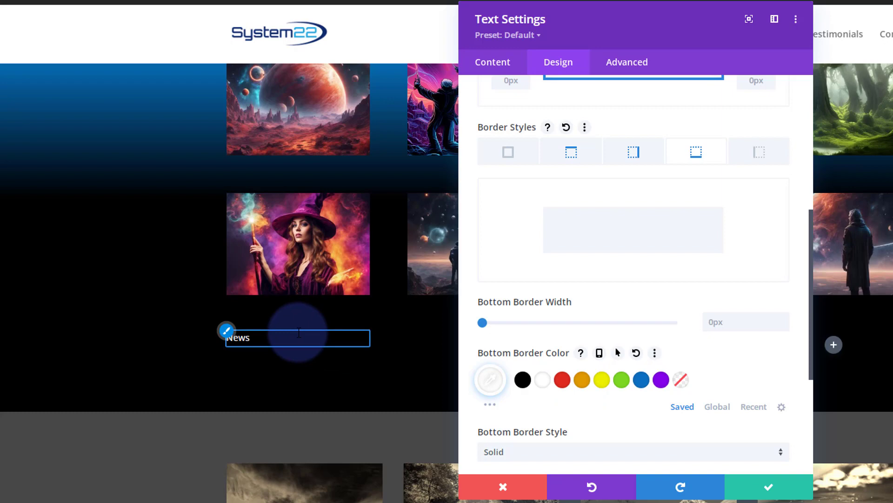
# Open the News module's link settings and check the available link target options.
pyautogui.click(494, 64)
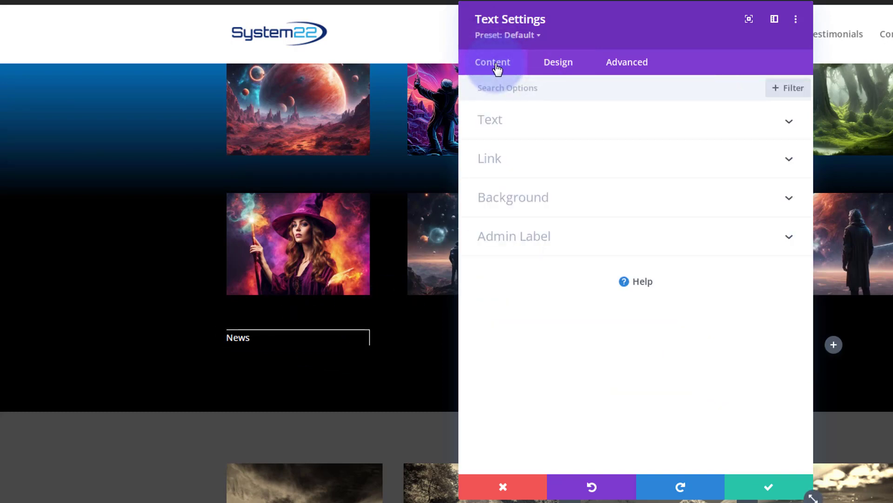
pyautogui.click(562, 167)
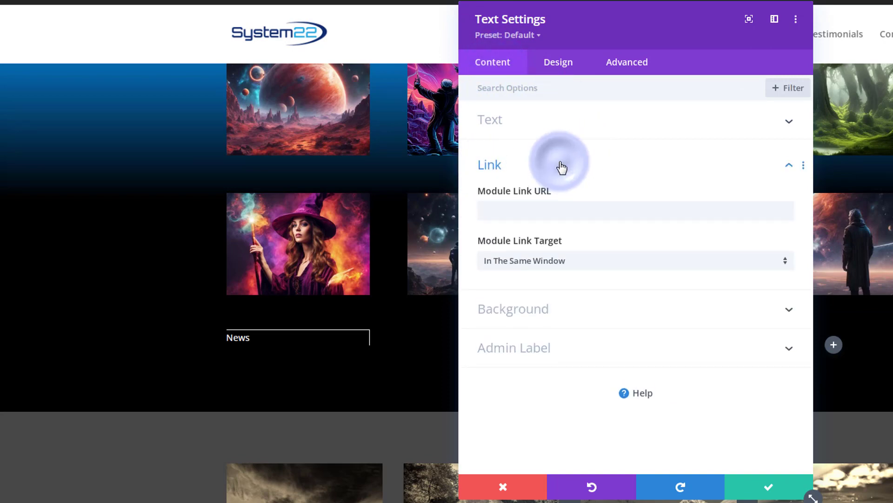
pyautogui.click(530, 226)
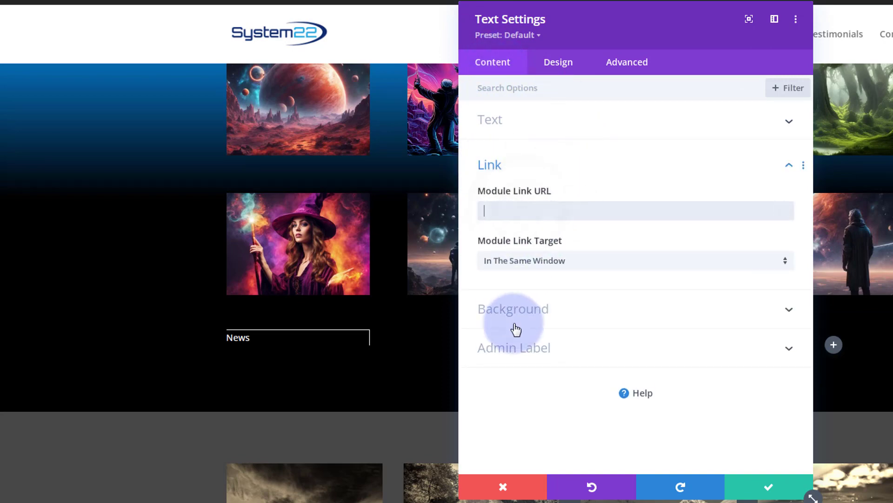
pyautogui.click(505, 216)
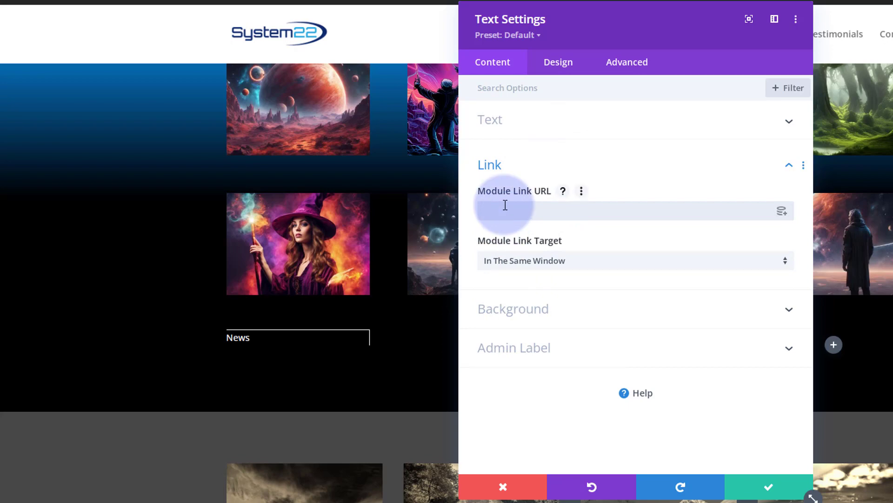
pyautogui.click(549, 265)
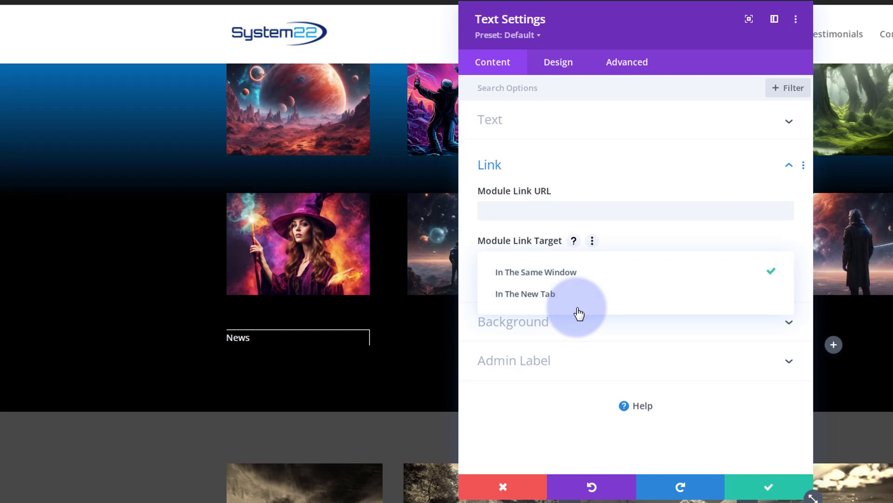
pyautogui.click(468, 250)
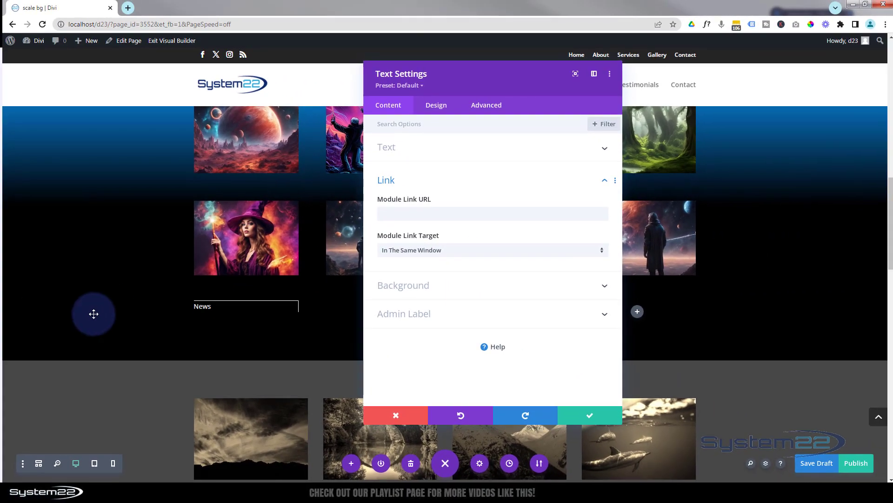
# Save the News module and give the section containing the three blurbs the CSS ID "news".
pyautogui.scroll(-10, 93, 314)
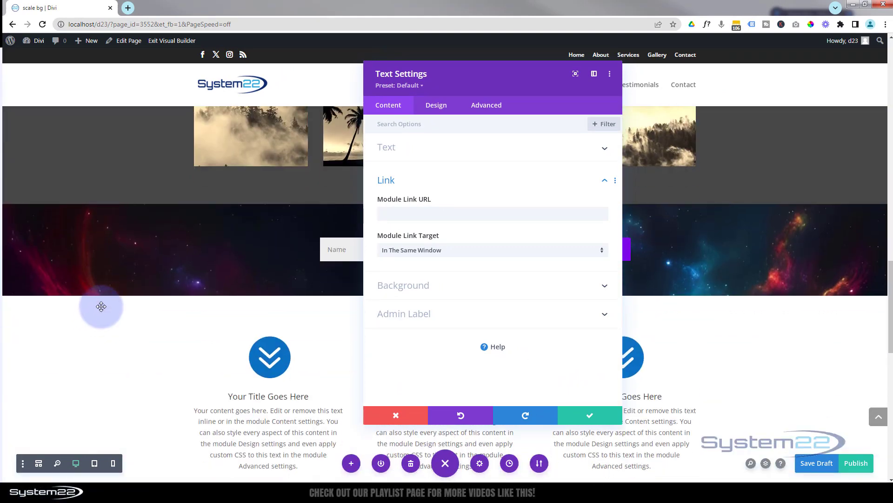
pyautogui.scroll(-2, 131, 252)
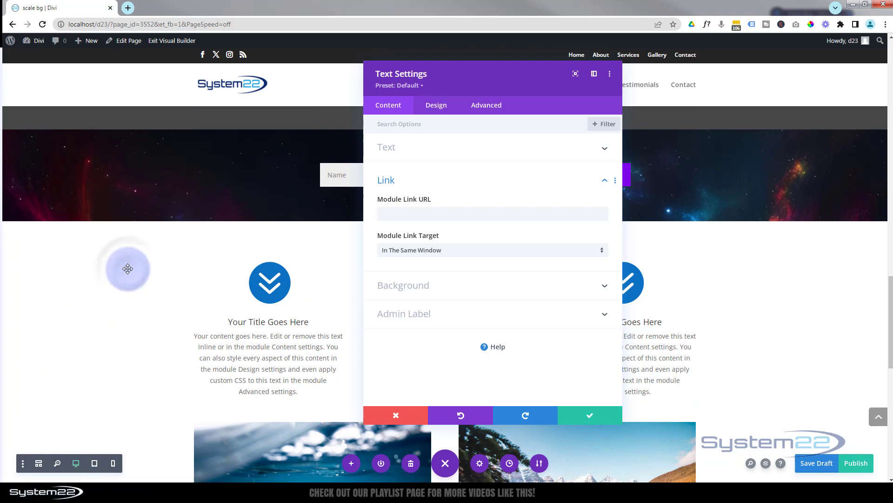
pyautogui.click(586, 423)
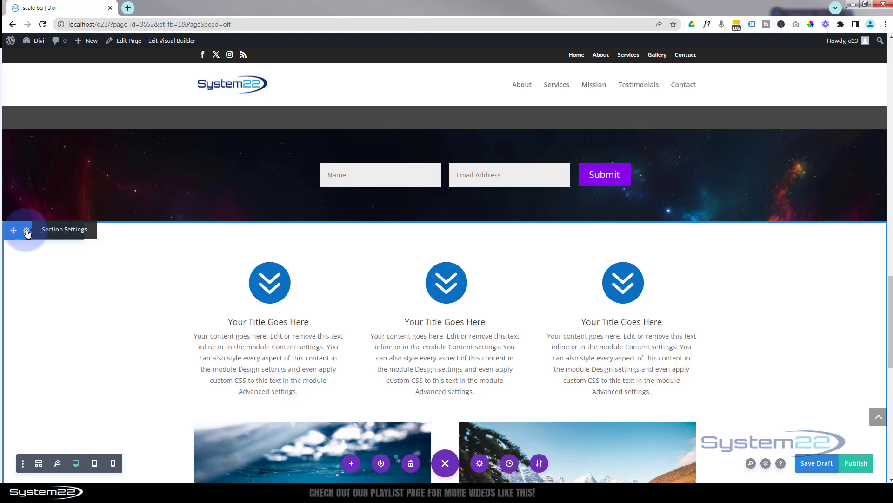
pyautogui.click(27, 233)
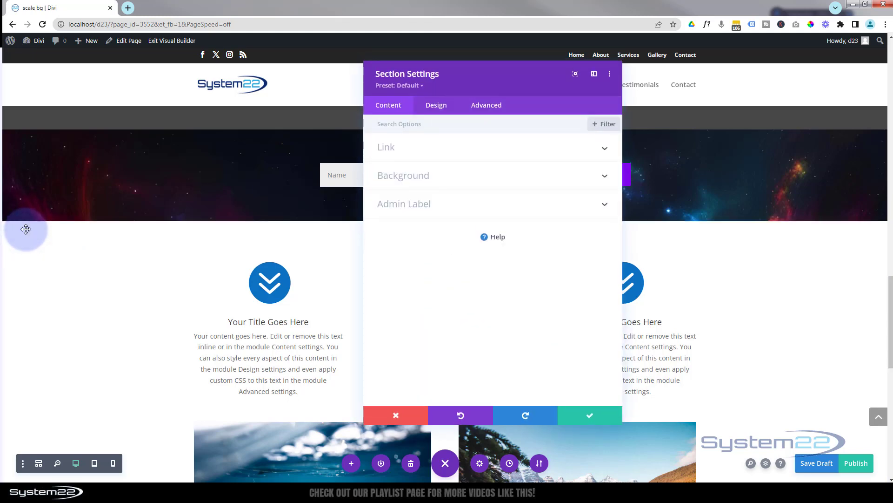
pyautogui.click(495, 105)
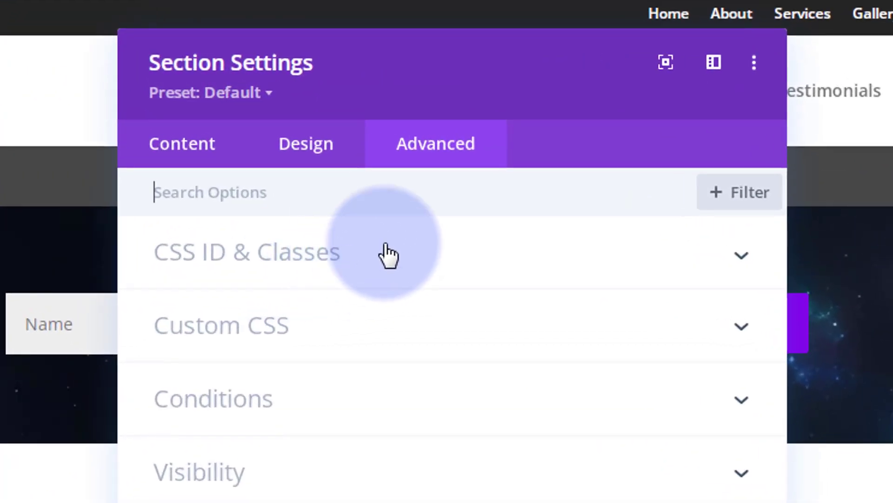
pyautogui.click(406, 258)
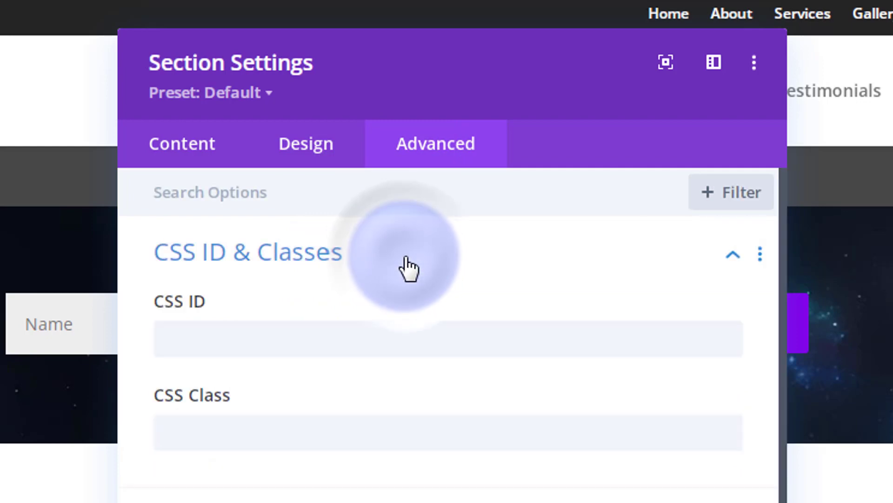
pyautogui.click(176, 343)
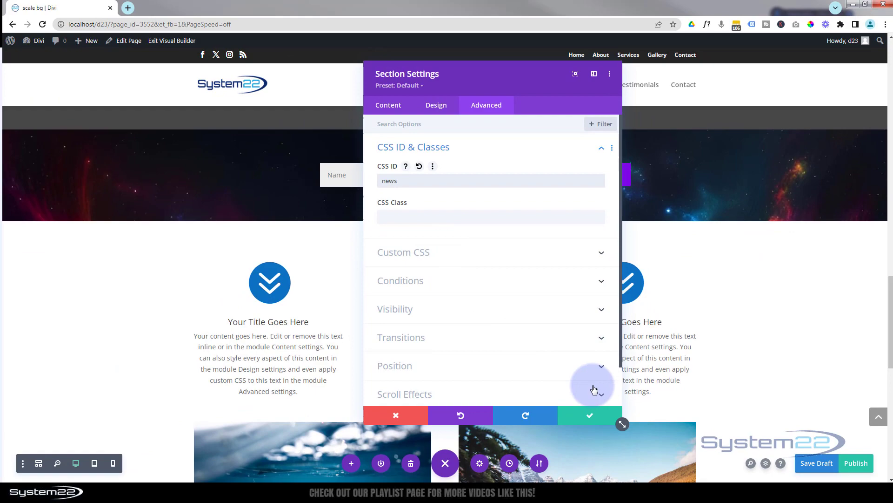
pyautogui.click(600, 415)
# Set the News text module's link URL to #news and save the module.
pyautogui.scroll(12, 415, 390)
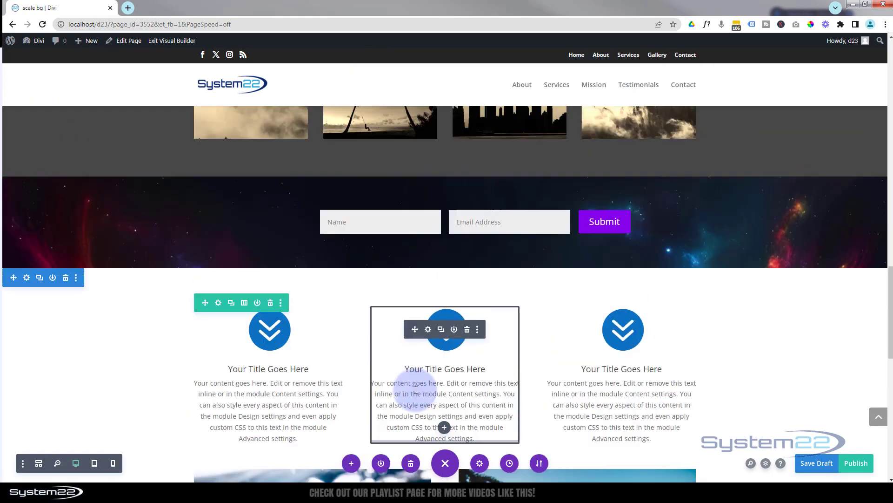
pyautogui.scroll(2, 416, 388)
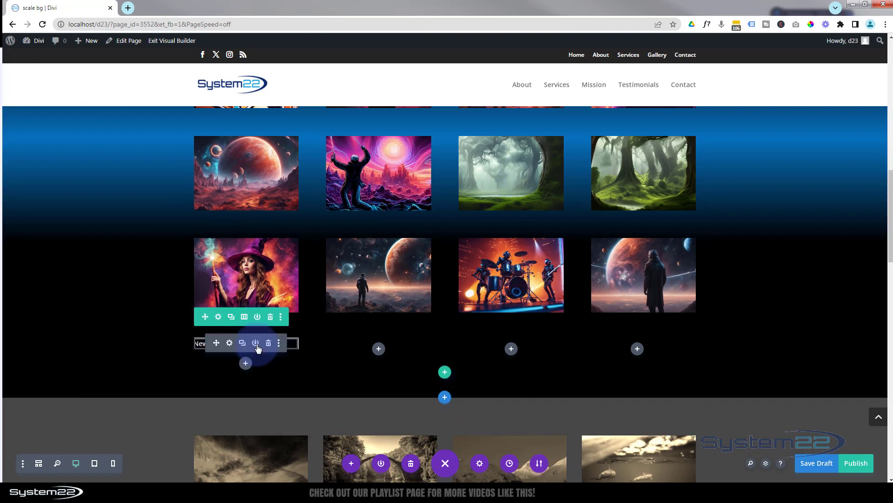
pyautogui.click(230, 344)
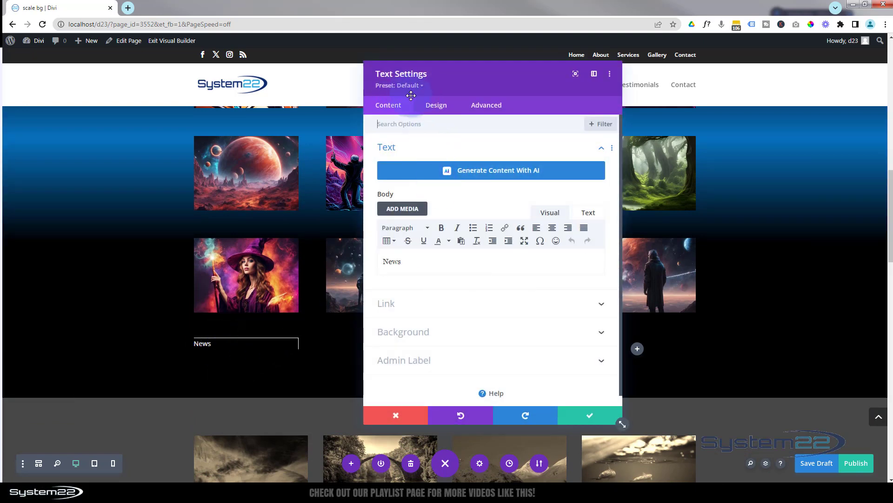
pyautogui.click(420, 300)
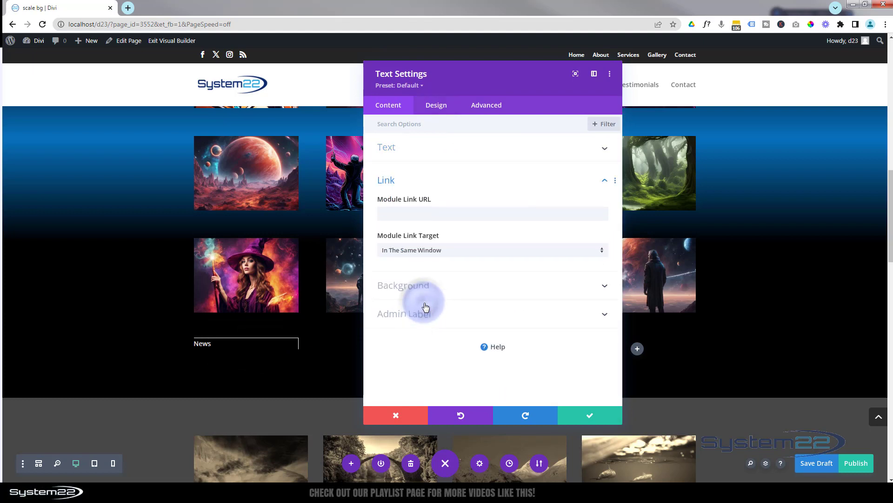
pyautogui.click(384, 214)
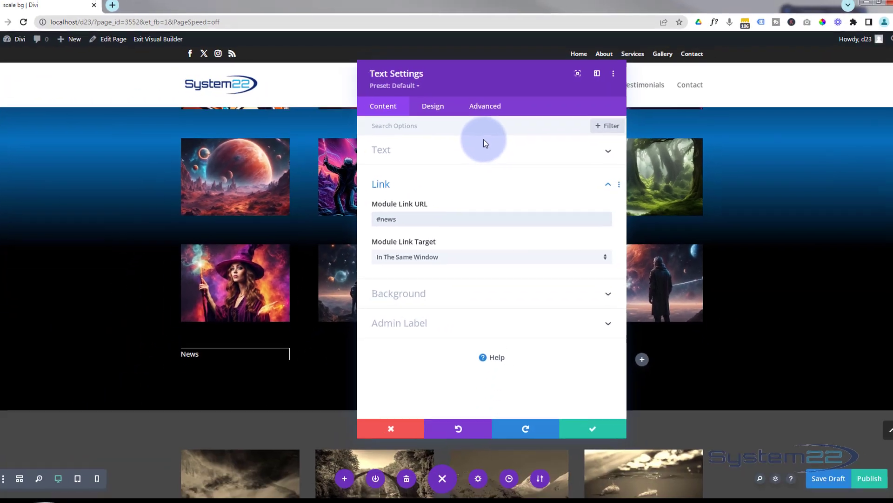
pyautogui.click(589, 418)
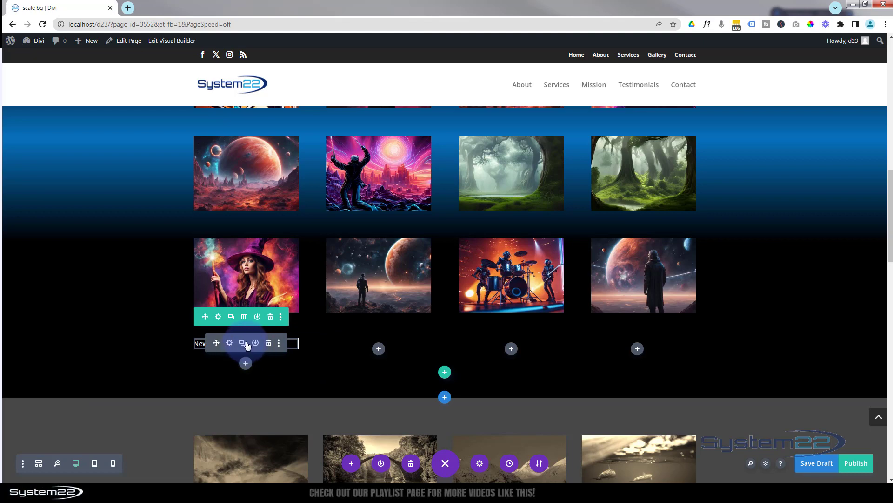
# Duplicate the News text module three times and place one copy in each of the row's three empty columns.
pyautogui.click(243, 343)
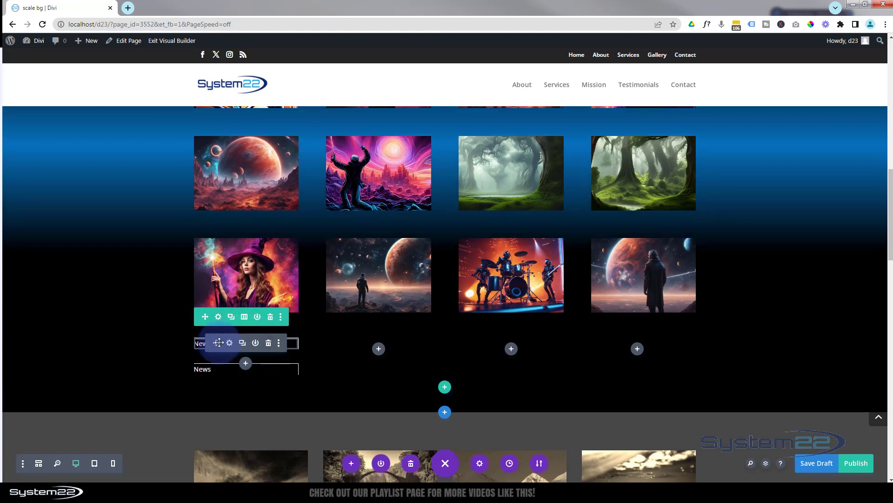
pyautogui.moveTo(220, 342); pyautogui.dragTo(384, 346)
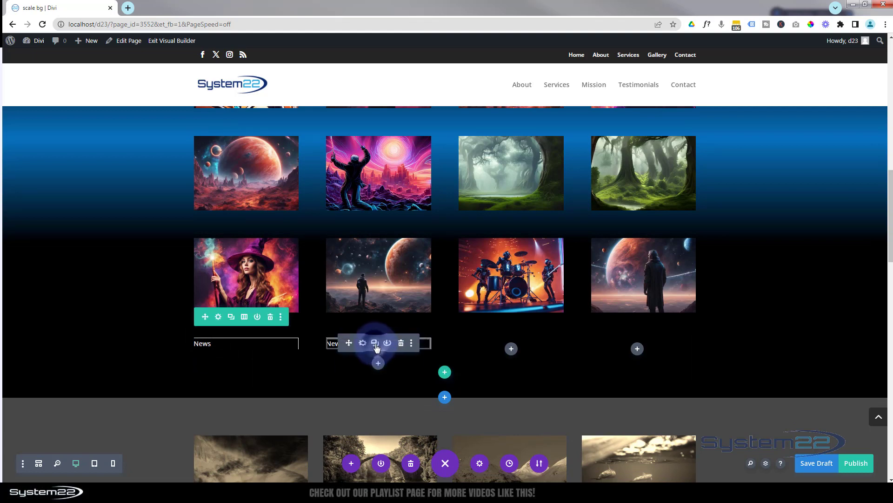
pyautogui.click(375, 343)
pyautogui.moveTo(348, 343); pyautogui.dragTo(518, 350)
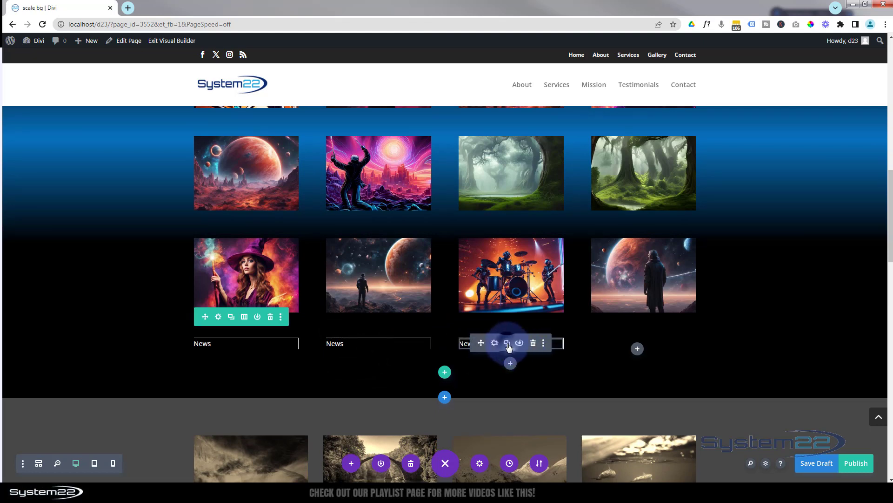
pyautogui.click(508, 345)
pyautogui.moveTo(482, 342); pyautogui.dragTo(651, 341)
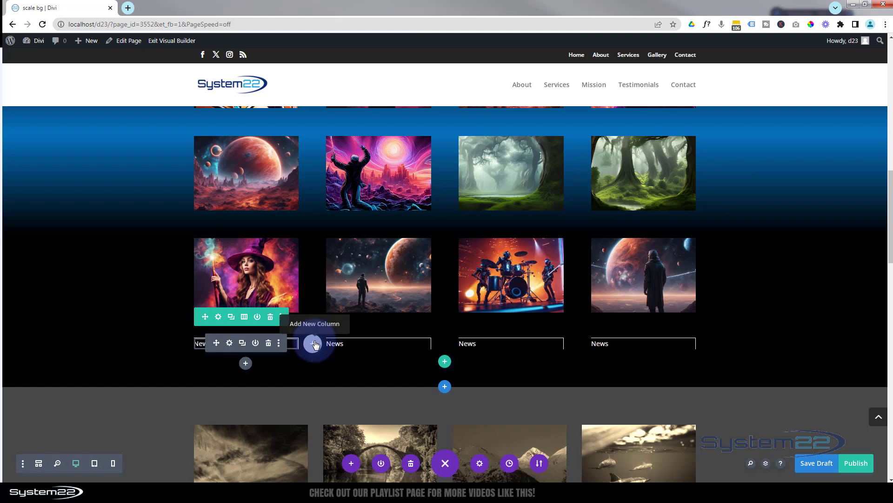
# Give the row holding the four News modules a red background colour.
pyautogui.click(218, 317)
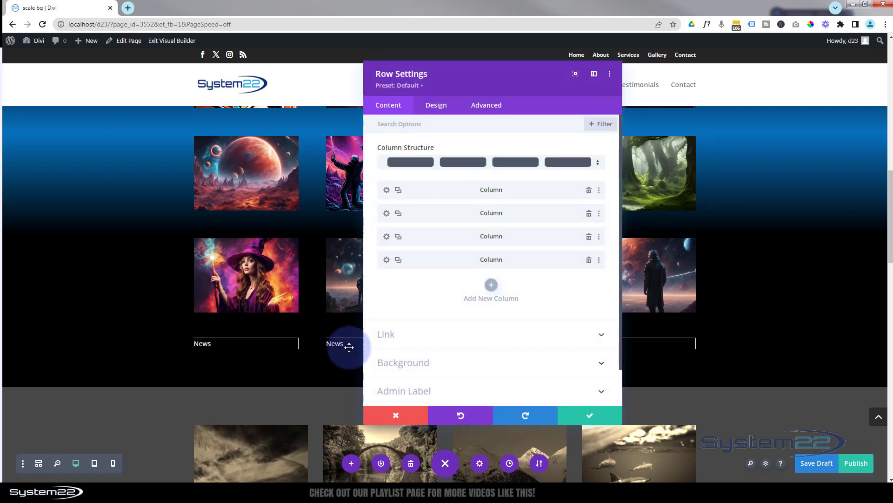
pyautogui.click(434, 364)
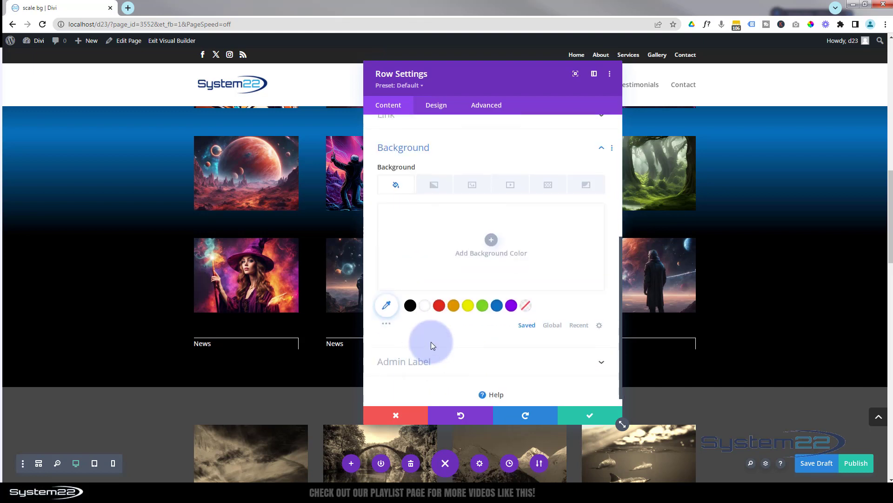
pyautogui.click(440, 307)
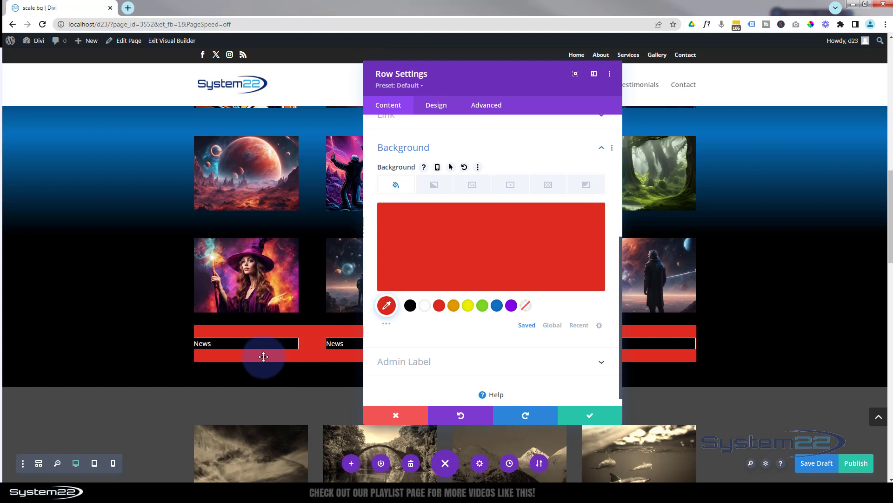
# Enable a custom gutter width for the News row and set it to 1.
pyautogui.click(442, 106)
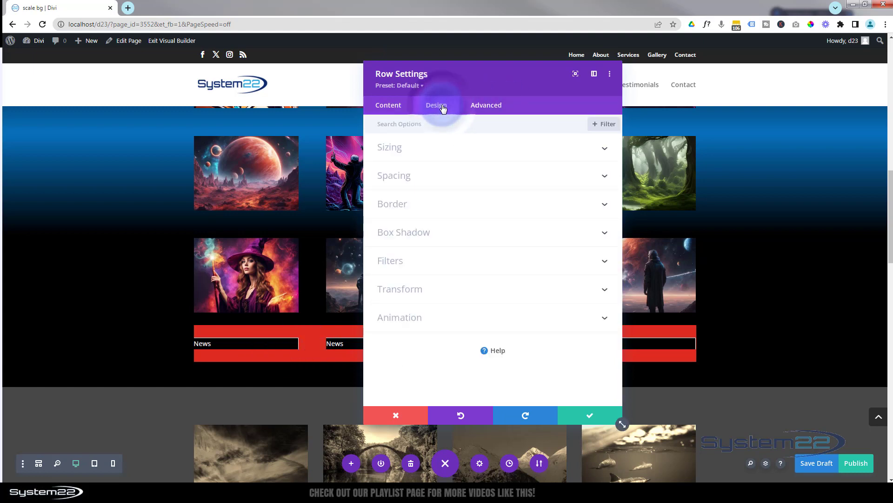
pyautogui.click(447, 148)
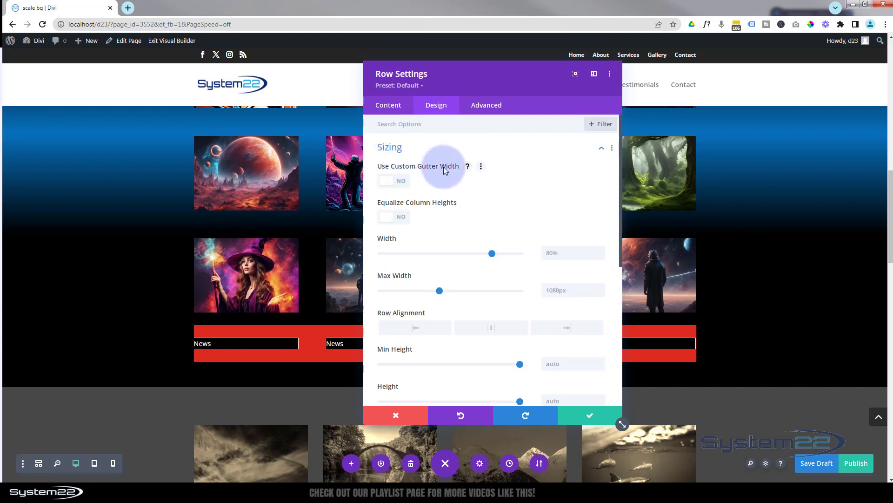
pyautogui.click(393, 180)
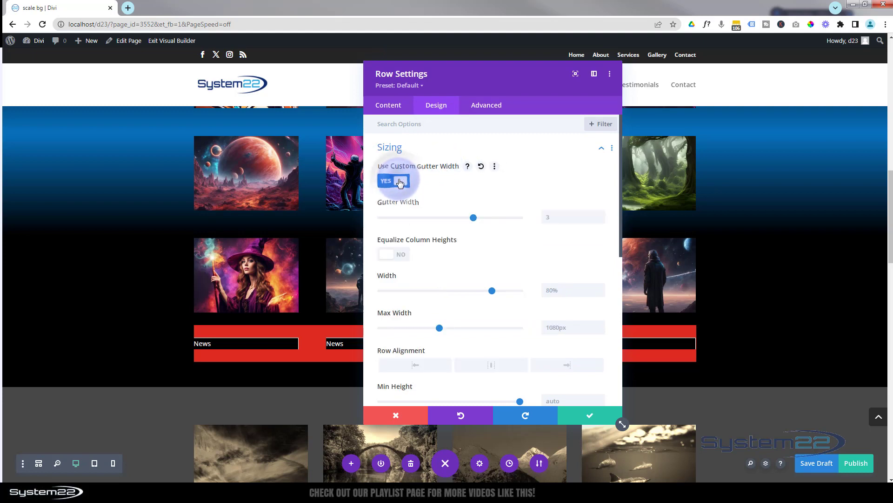
pyautogui.moveTo(479, 219); pyautogui.dragTo(382, 219)
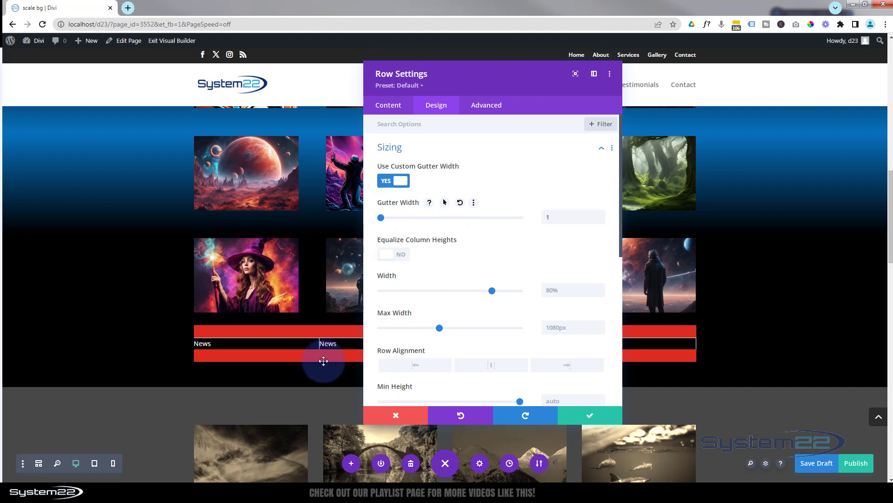
pyautogui.moveTo(495, 82); pyautogui.dragTo(726, 85)
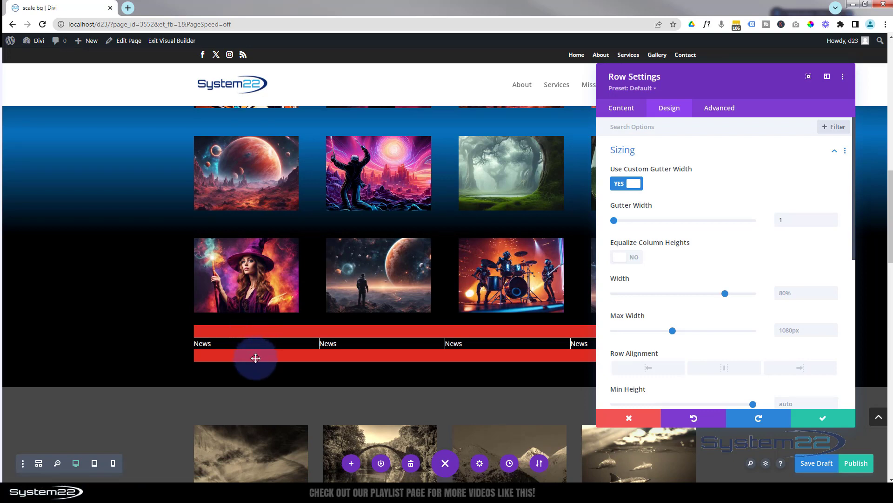
# Set the News row's top and bottom padding to 0px.
pyautogui.click(648, 151)
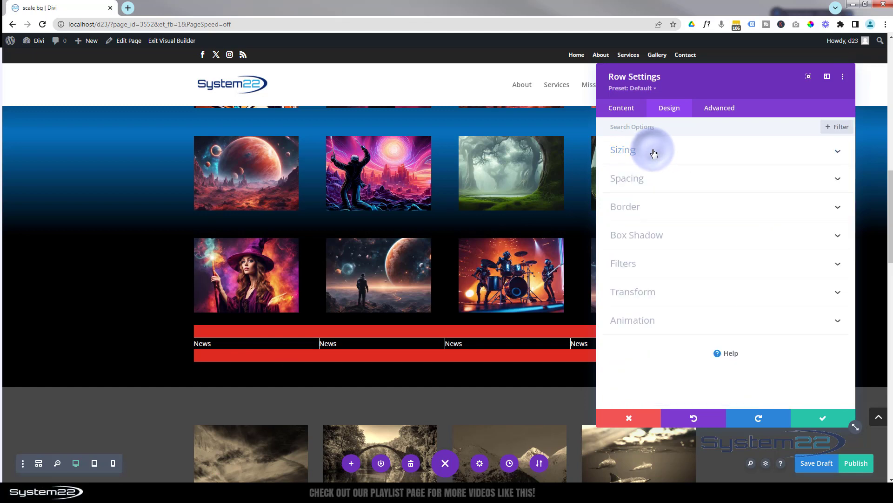
pyautogui.click(669, 180)
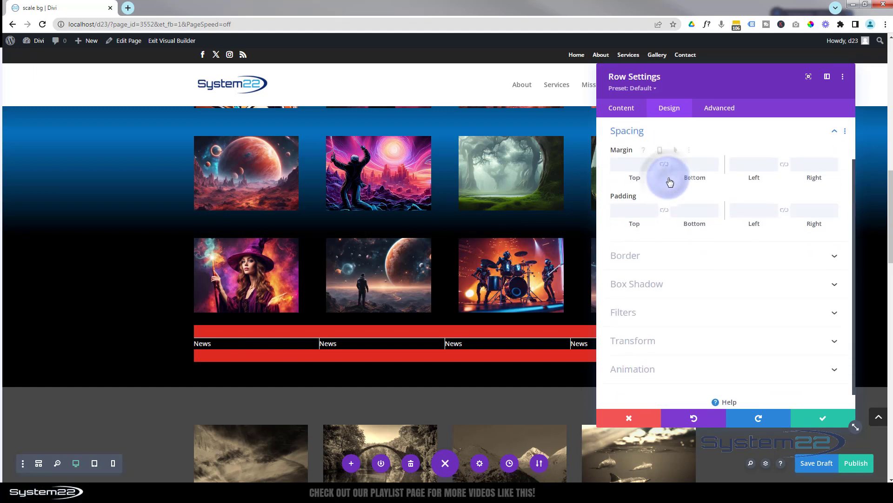
pyautogui.click(639, 209)
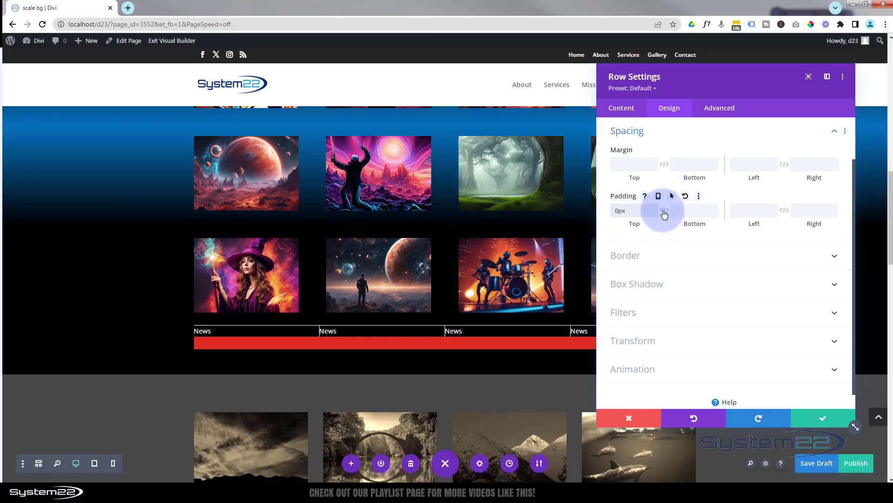
pyautogui.click(664, 214)
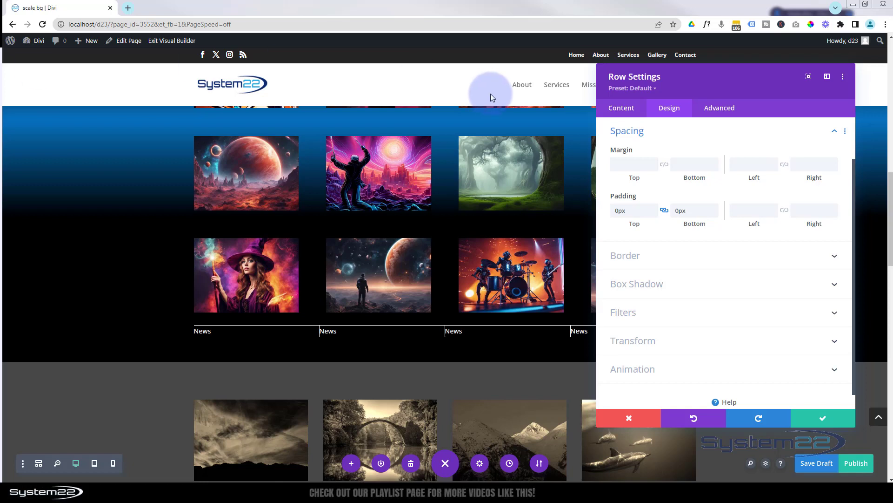
# Add free-form CSS to the row: .trotate3 { writing-mode: vertical-lr; text-orientation: upright; }.
pyautogui.click(720, 111)
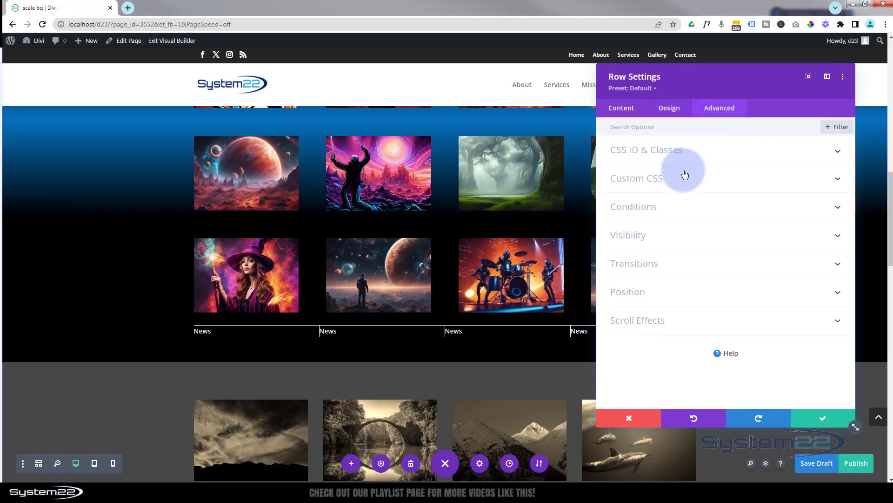
pyautogui.click(659, 181)
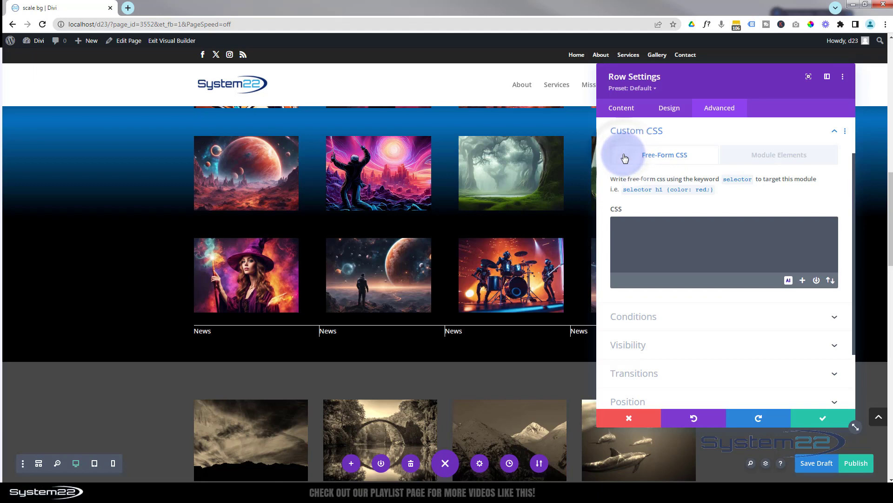
pyautogui.click(626, 232)
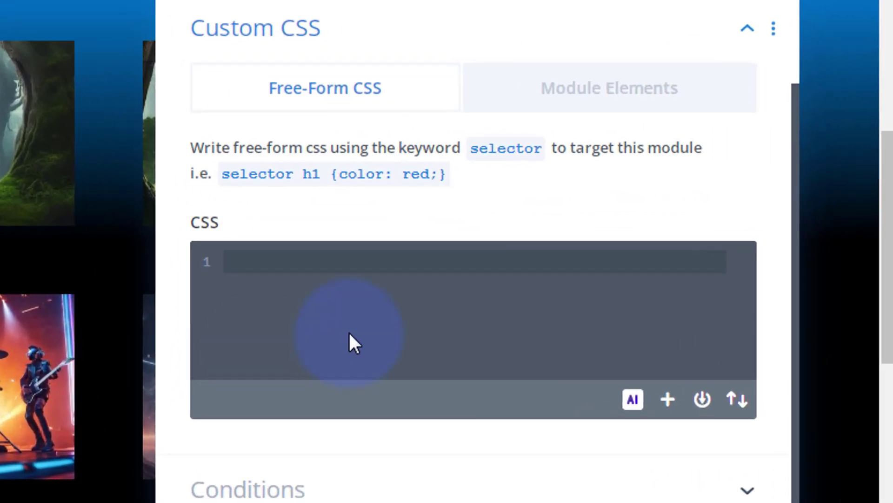
pyautogui.click(264, 258)
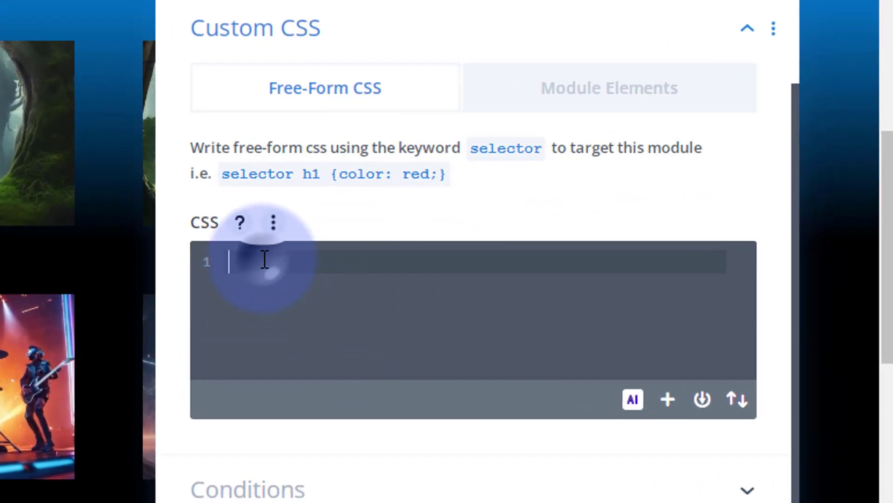
pyautogui.write('.trotate3 {   writing-mode: vertical-lr;   text-orientation: upright; }')
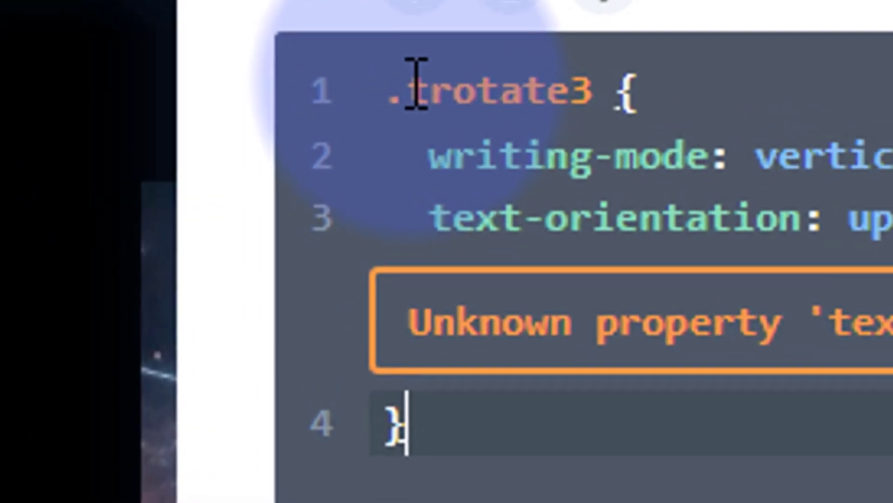
# Copy the class name trotate3 from the custom CSS and assign it as the row's CSS class.
pyautogui.moveTo(558, 179); pyautogui.dragTo(580, 176)
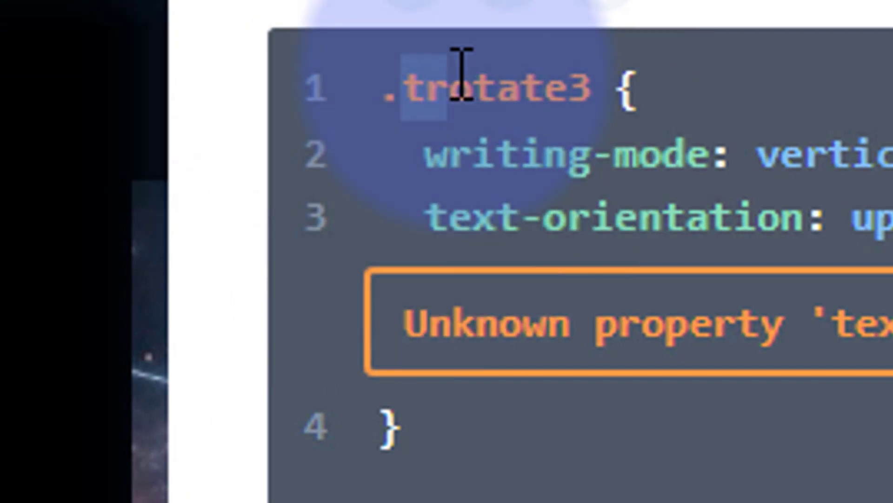
pyautogui.moveTo(462, 73); pyautogui.dragTo(599, 82)
pyautogui.hotkey('ctrl', 'c')
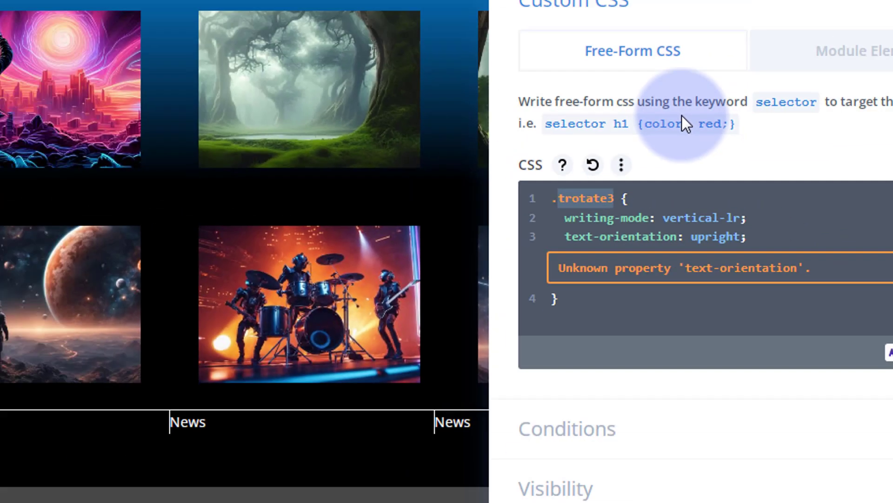
pyautogui.scroll(1, 674, 187)
pyautogui.scroll(2, 673, 187)
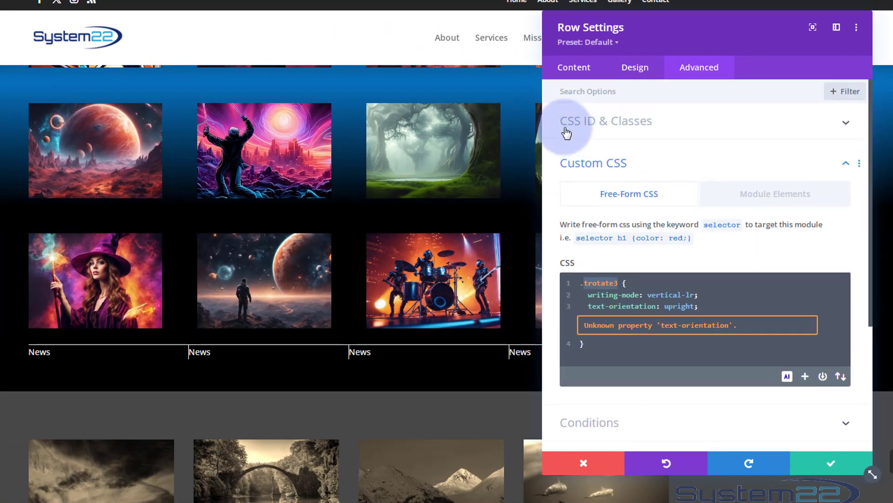
pyautogui.click(700, 132)
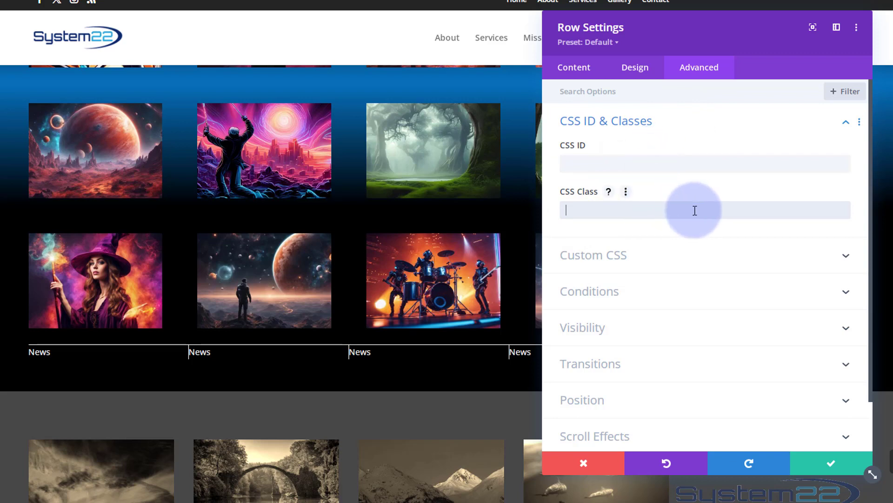
pyautogui.hotkey('ctrl', 'v')
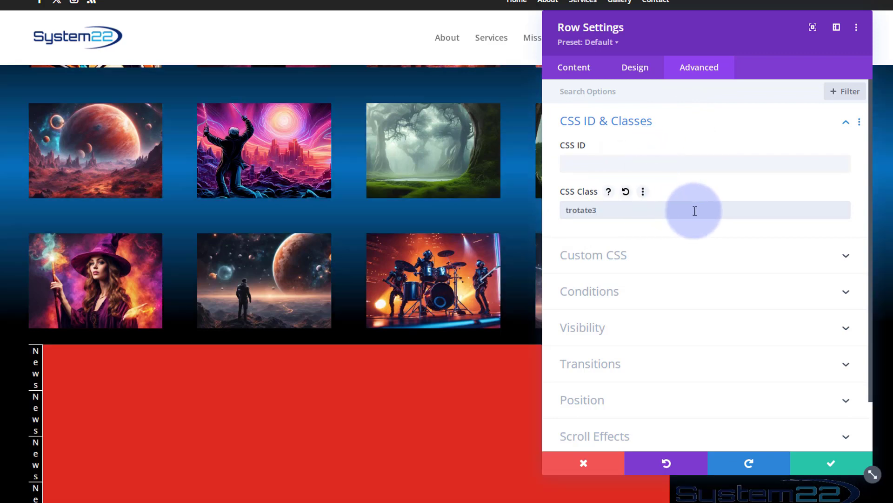
pyautogui.scroll(-1, 279, 365)
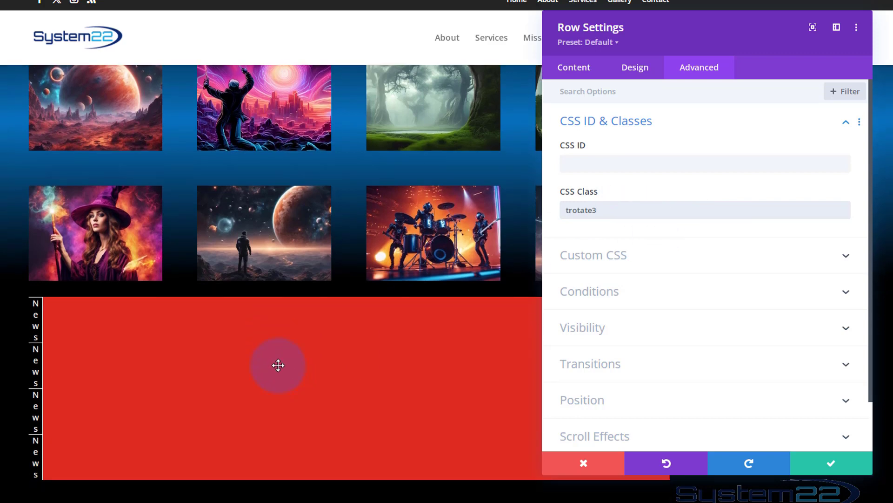
pyautogui.scroll(-1, 278, 365)
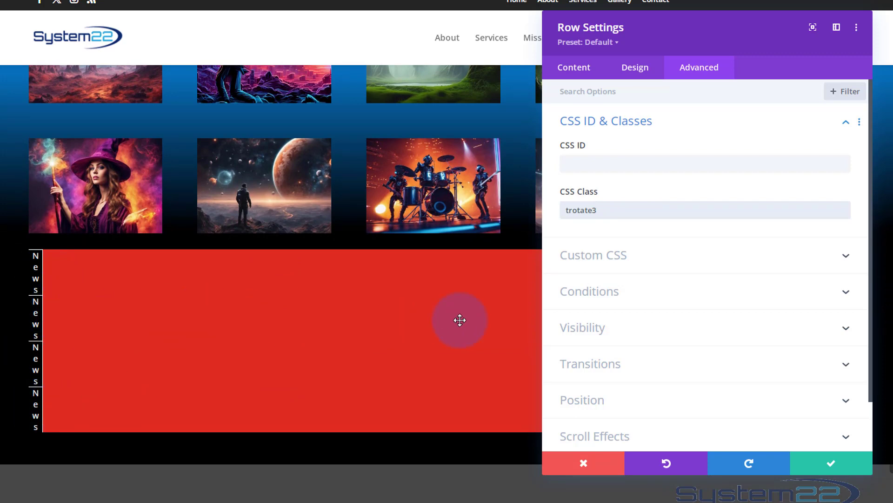
# Set the News row's width to 30px and save the row settings.
pyautogui.moveTo(669, 40); pyautogui.dragTo(648, 39)
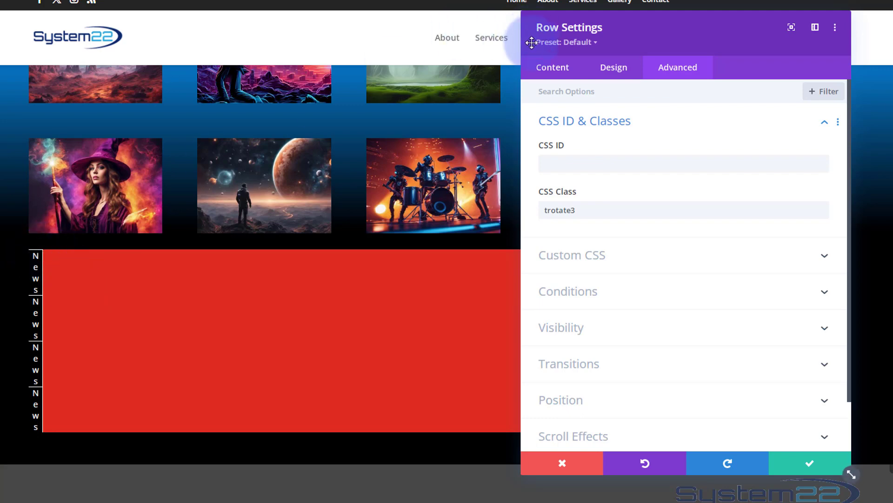
pyautogui.click(614, 72)
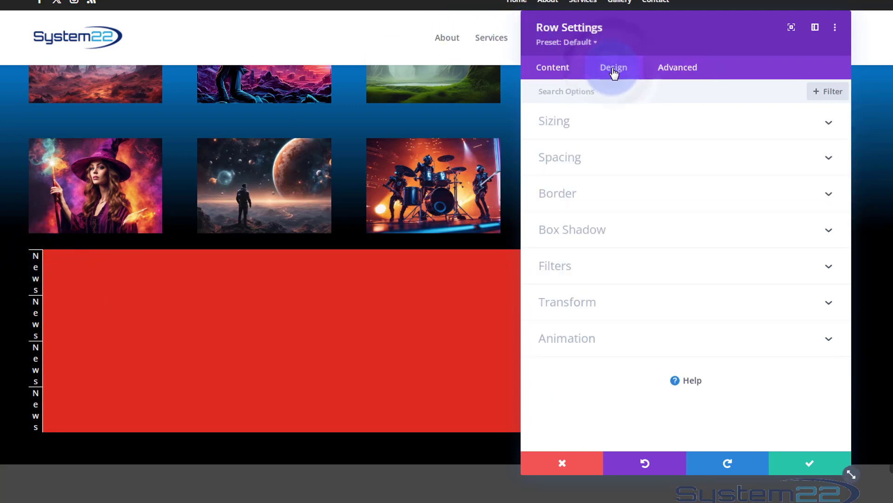
pyautogui.click(606, 131)
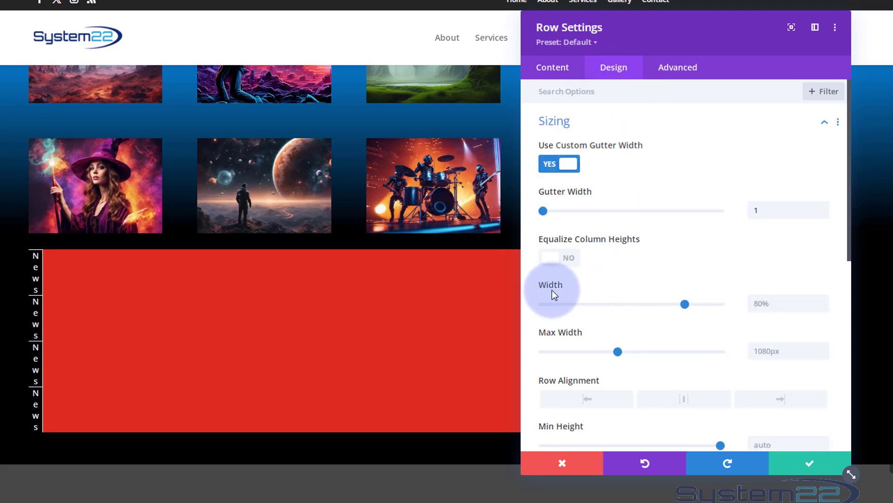
pyautogui.click(750, 305)
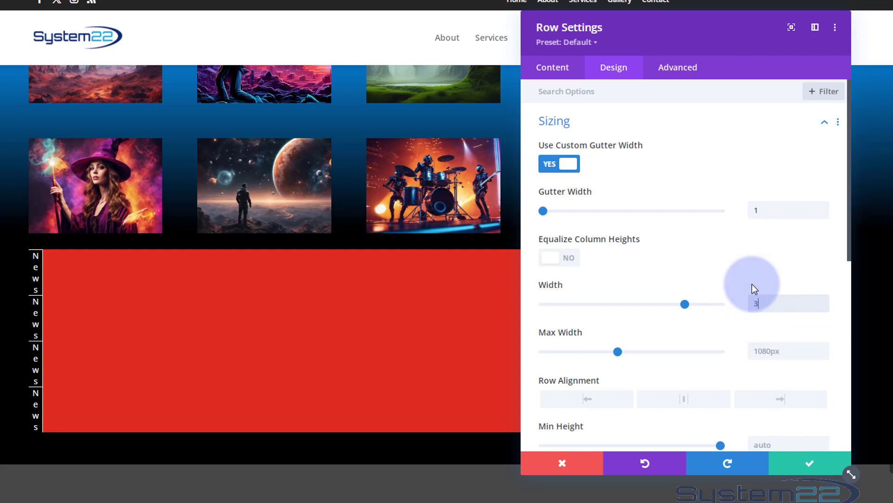
pyautogui.write('x')
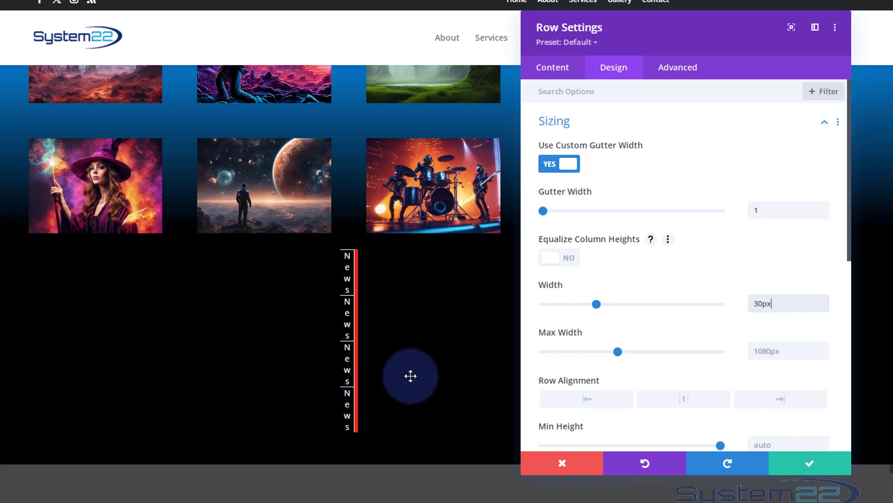
pyautogui.click(812, 467)
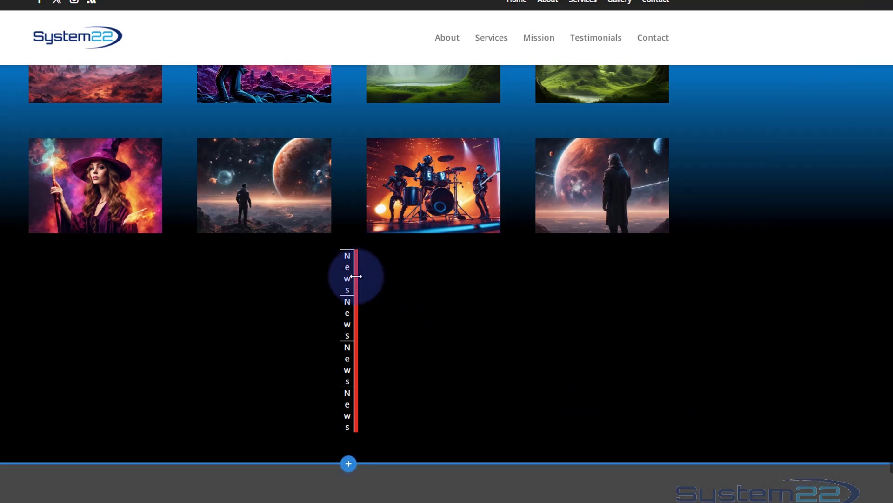
pyautogui.moveTo(347, 272)
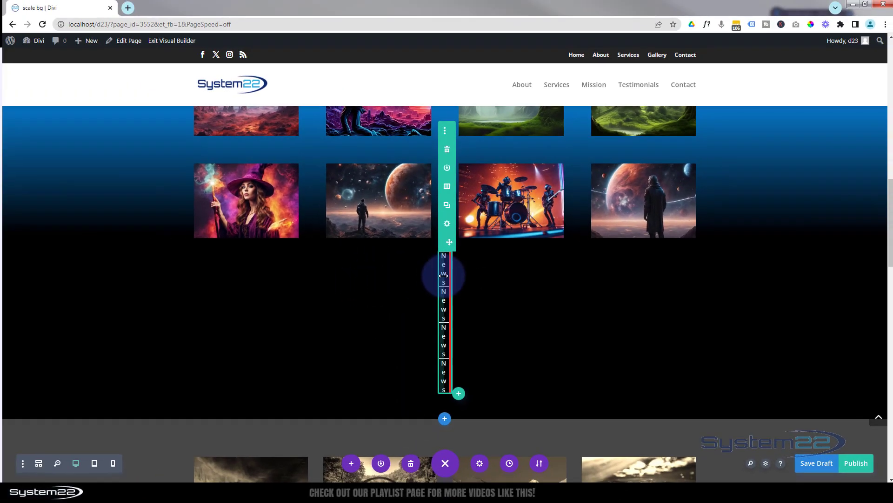
# Show the builder's view controls and switch the page to wireframe view.
pyautogui.click(447, 462)
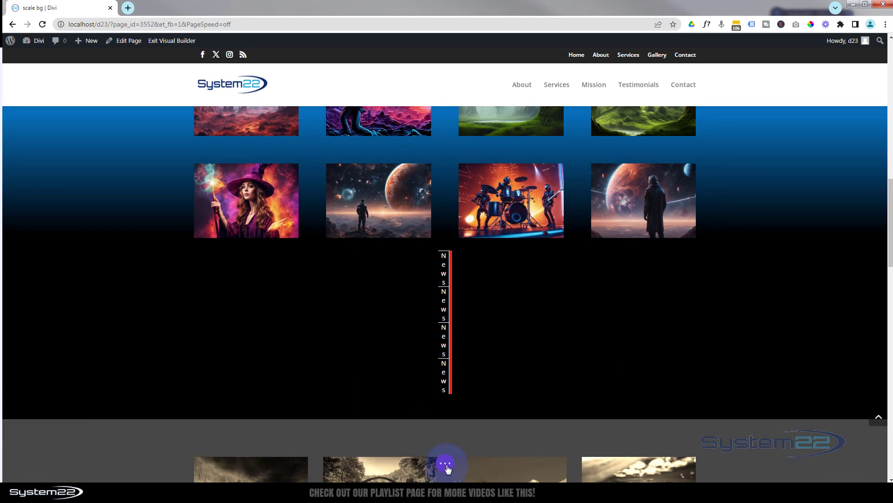
pyautogui.click(446, 465)
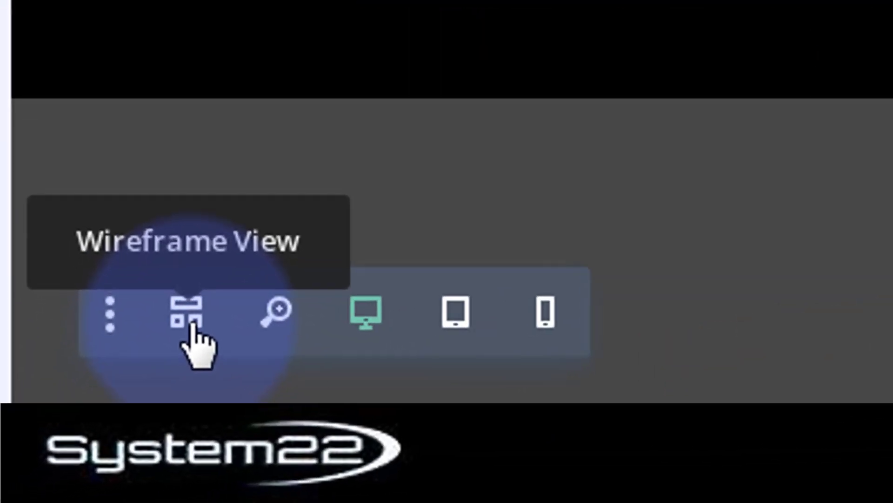
pyautogui.click(191, 323)
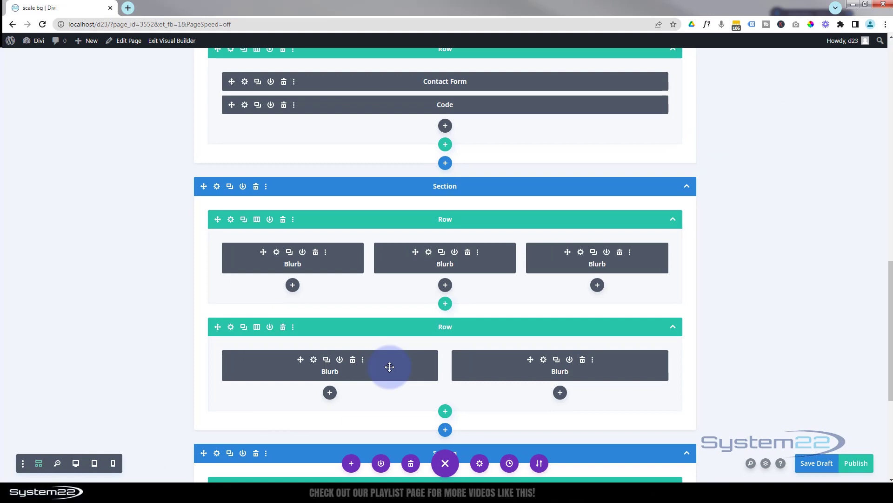
# Set the admin label of the row holding the four text modules to Vertical Row and save the row settings.
pyautogui.scroll(2, 389, 358)
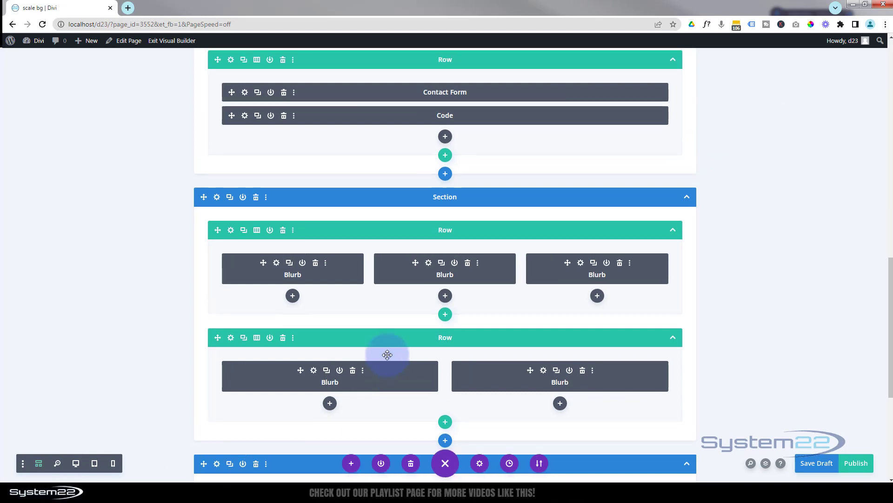
pyautogui.scroll(8, 388, 355)
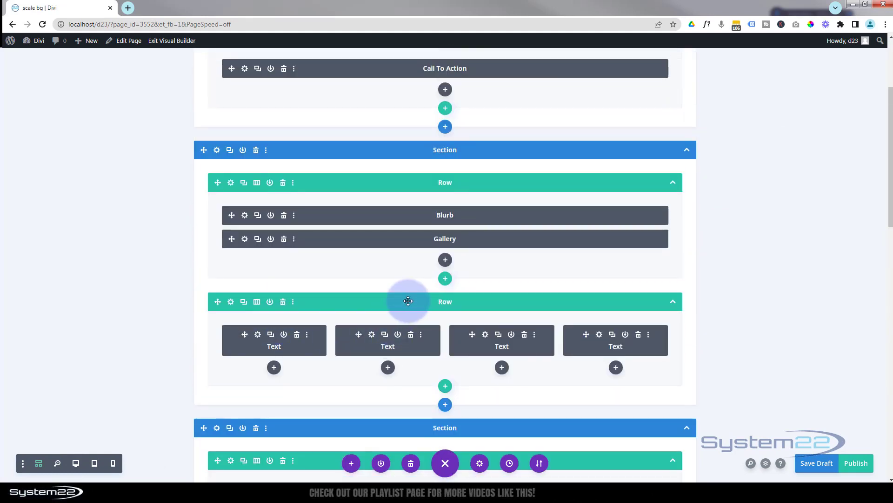
pyautogui.click(230, 302)
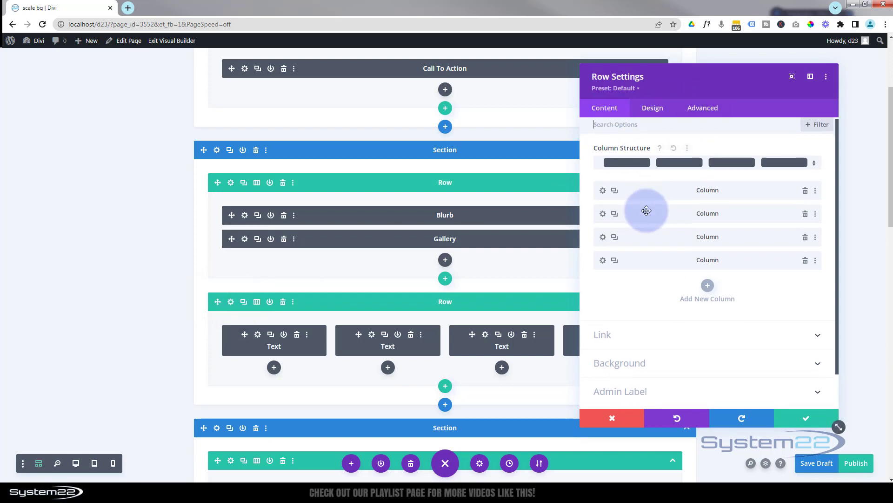
pyautogui.scroll(-1, 645, 233)
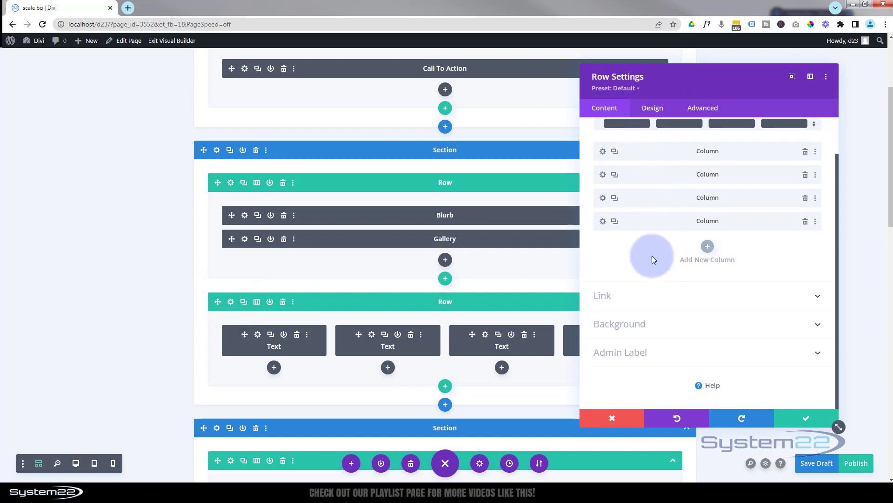
pyautogui.click(623, 353)
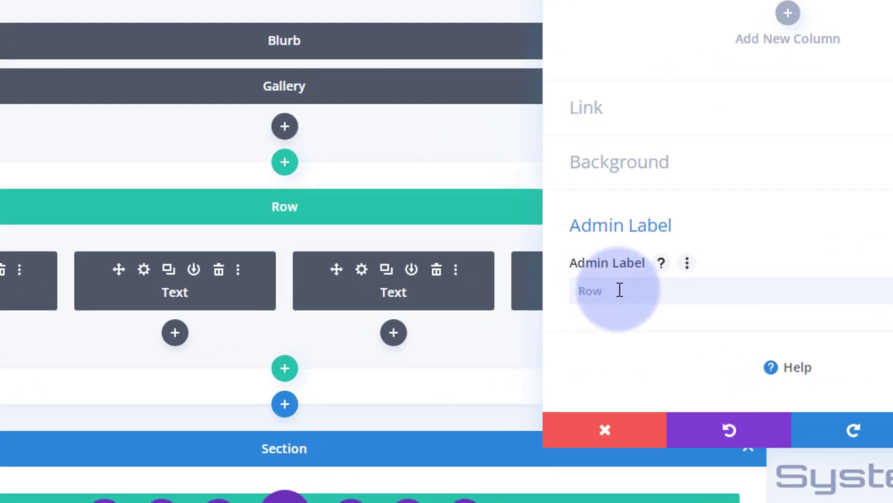
pyautogui.click(620, 344)
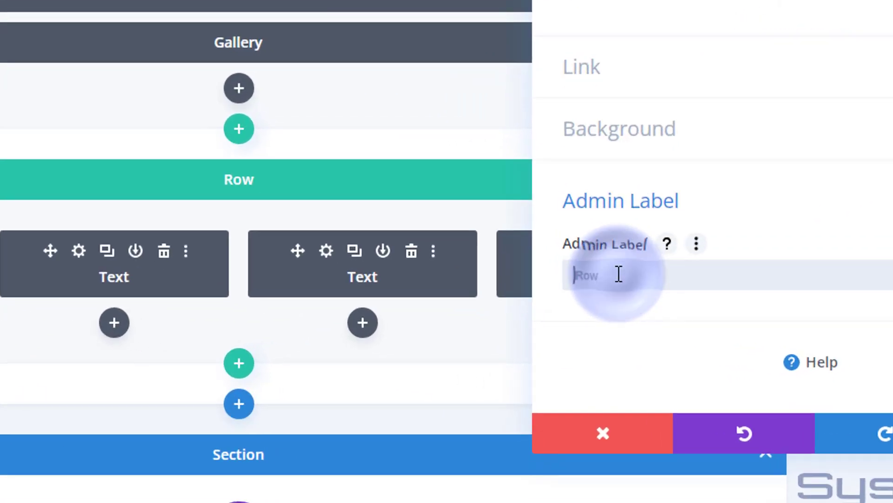
pyautogui.write('Vertical ')
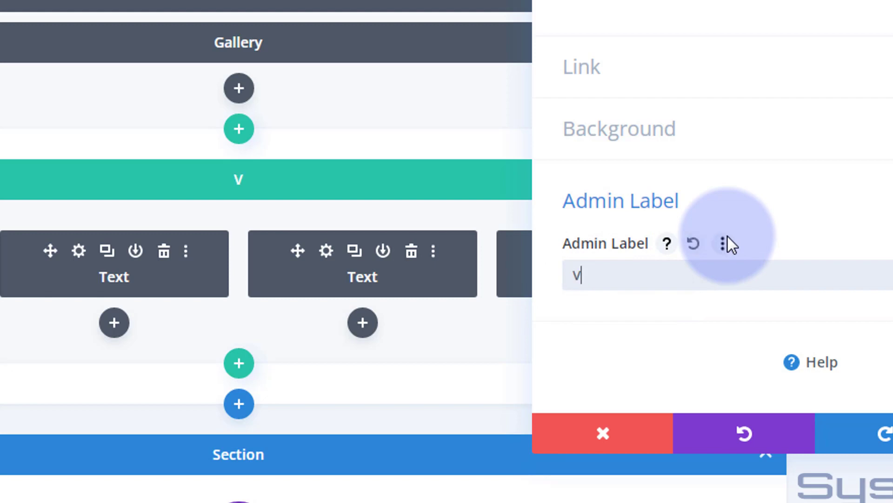
pyautogui.write('Row')
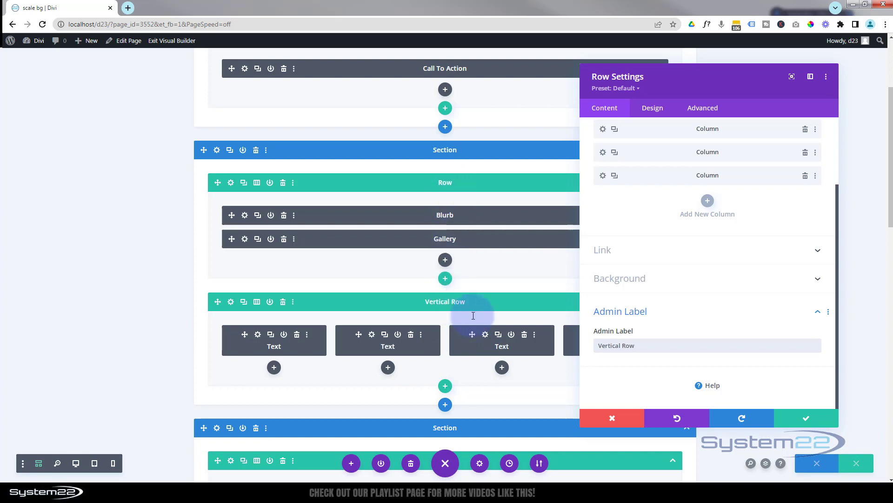
pyautogui.click(804, 421)
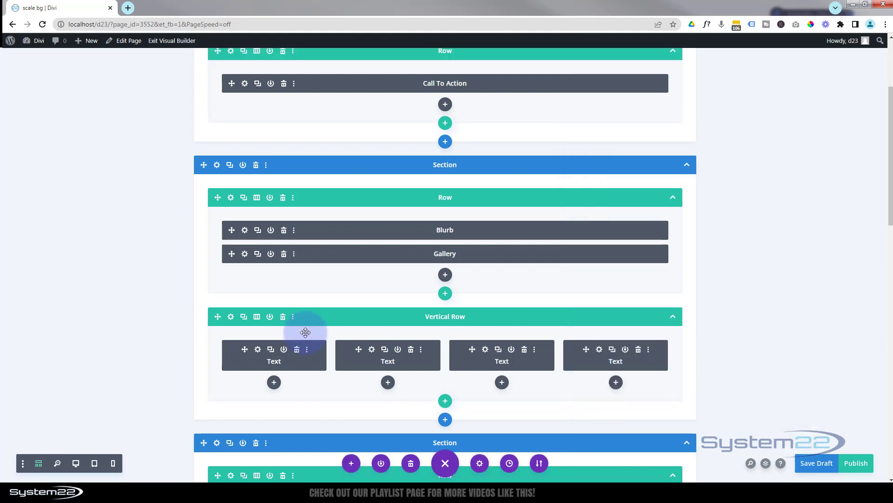
# Check the first text module in Vertical Row, change the second module's body text to Sales, and save it.
pyautogui.click(258, 350)
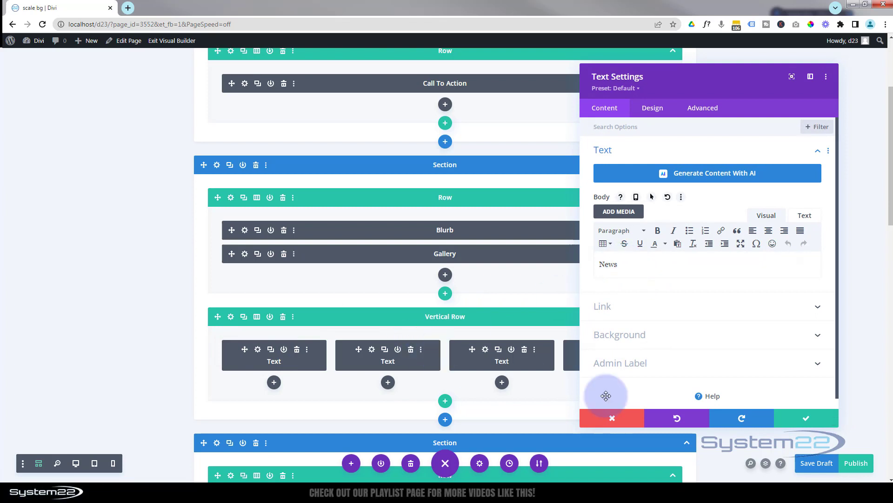
pyautogui.click(810, 420)
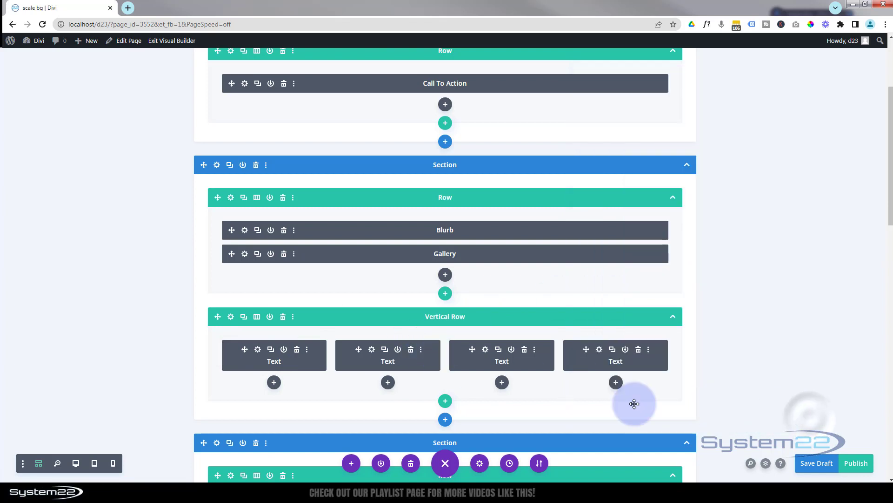
pyautogui.click(372, 349)
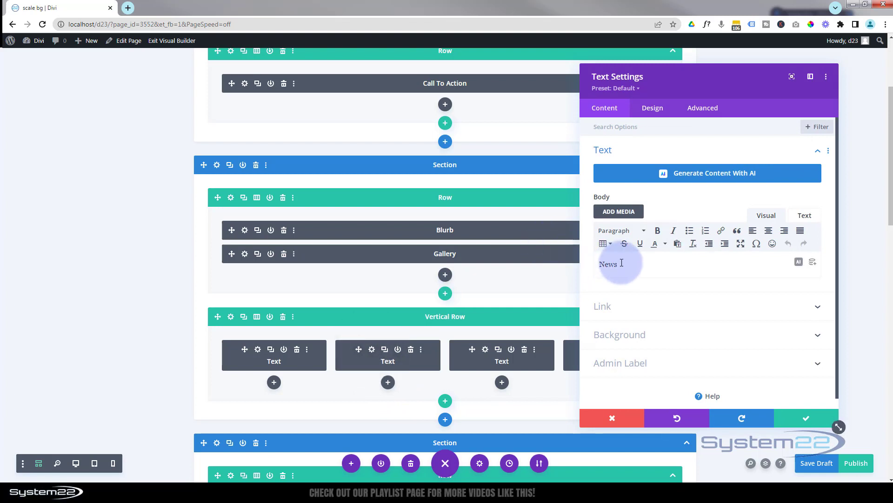
pyautogui.doubleClick(605, 264)
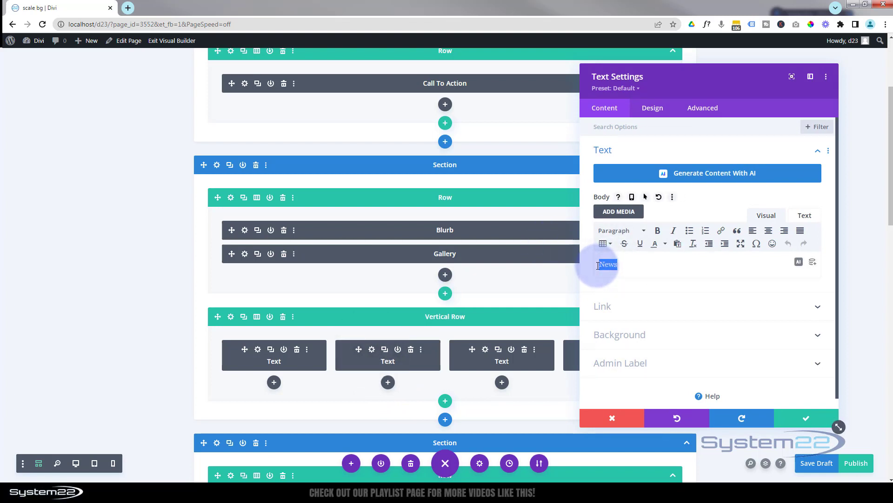
pyautogui.click(798, 419)
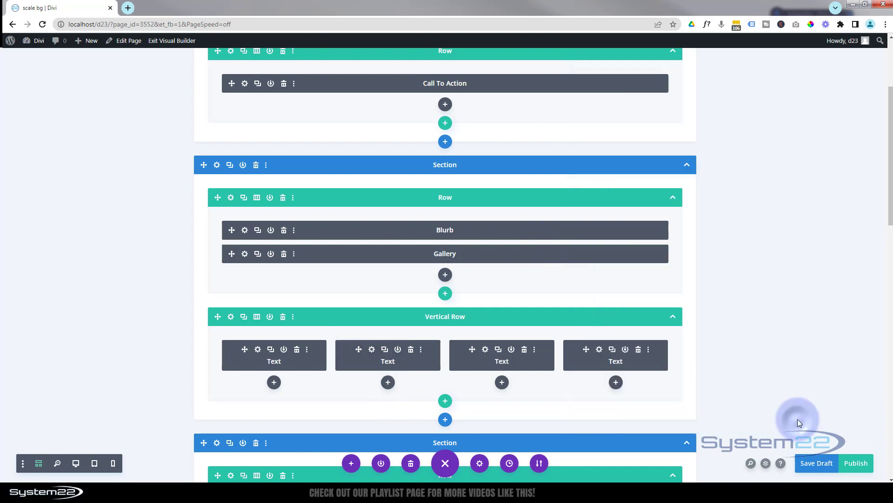
# Change the third text module's body text to Orders and save it.
pyautogui.click(486, 349)
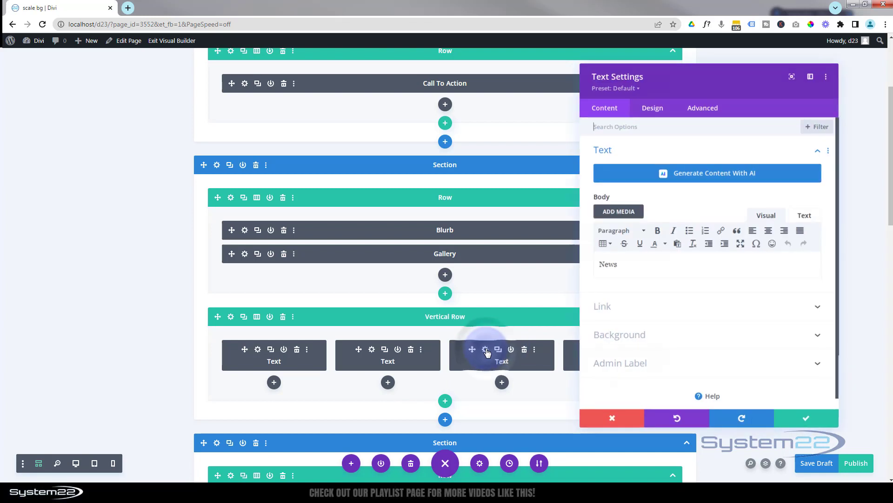
pyautogui.click(613, 268)
pyautogui.moveTo(617, 265); pyautogui.dragTo(599, 264)
pyautogui.write('Order')
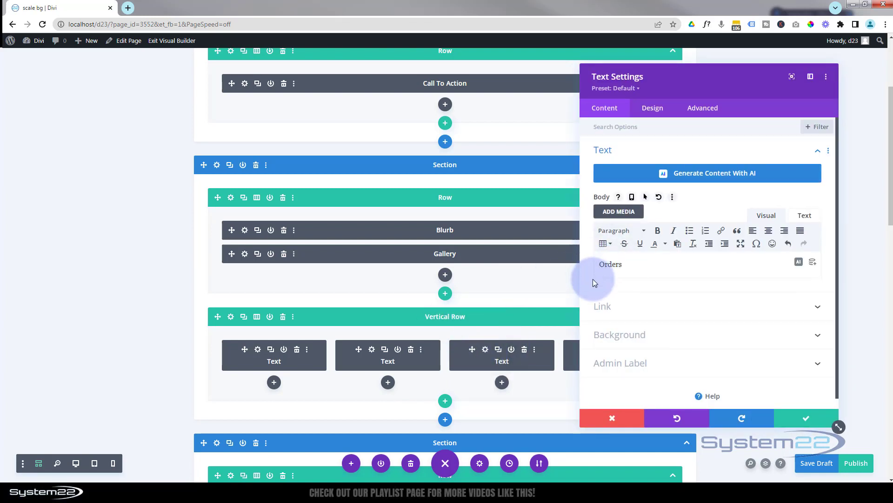
pyautogui.write('s')
pyautogui.click(806, 418)
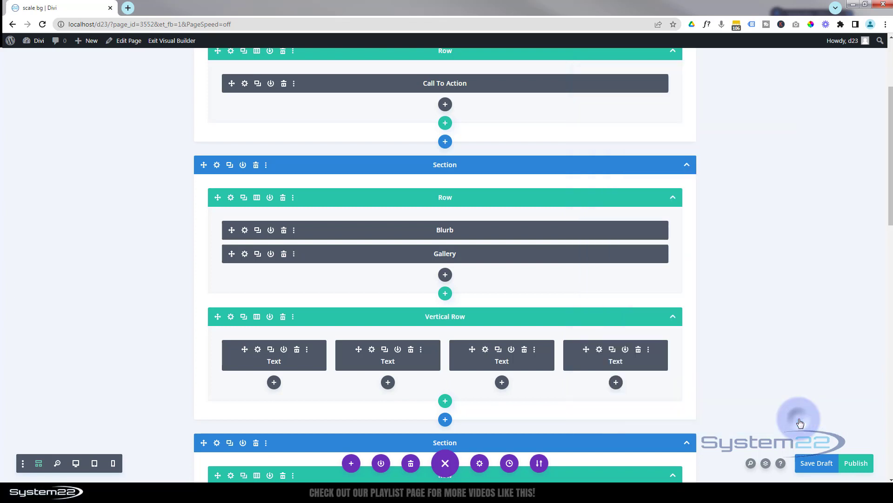
# Change the fourth text module's body text to Help and view the vertical tabs in desktop view.
pyautogui.click(599, 350)
pyautogui.moveTo(628, 269); pyautogui.dragTo(601, 264)
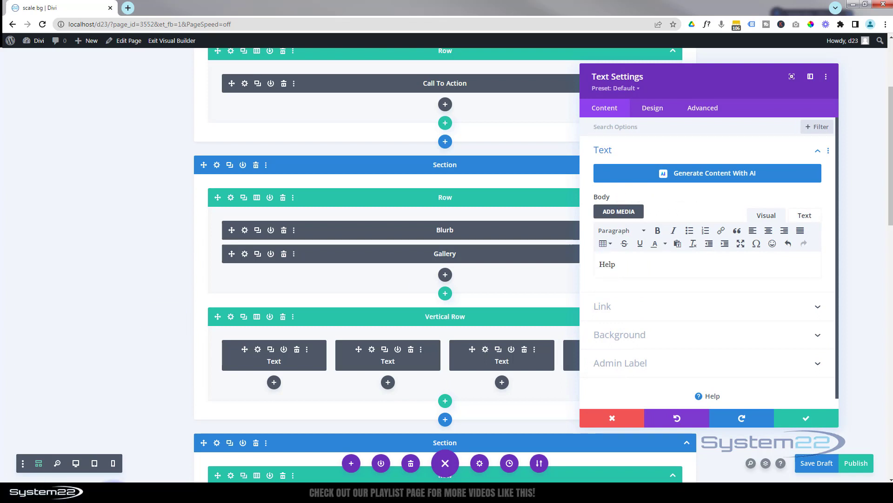
pyautogui.click(78, 463)
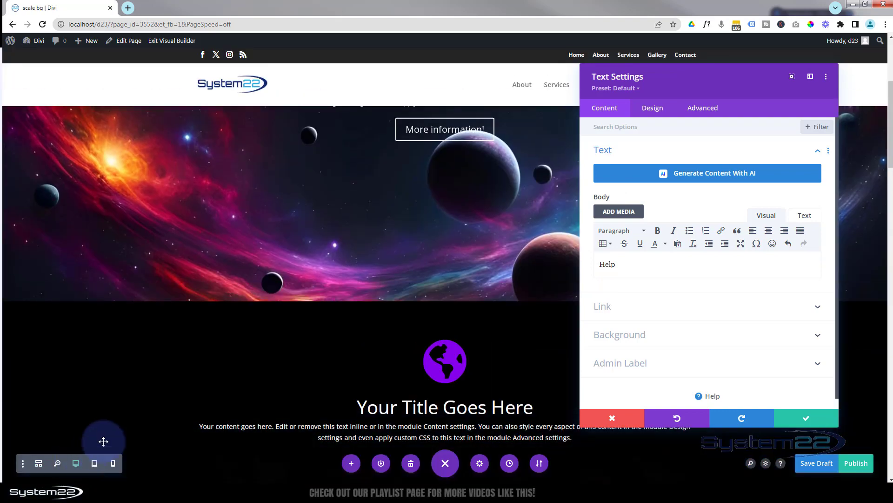
pyautogui.scroll(-8, 165, 335)
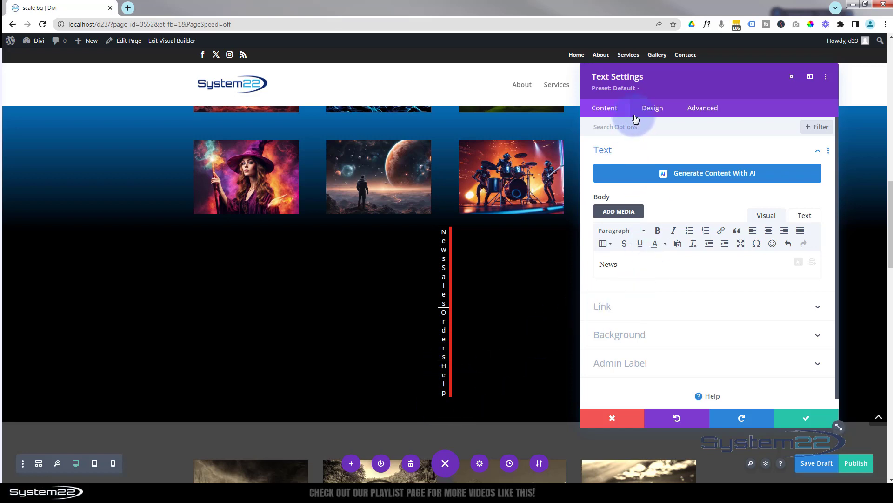
# Set the Help module's top, bottom, left and right padding to 5px, linking each opposite pair.
pyautogui.click(650, 113)
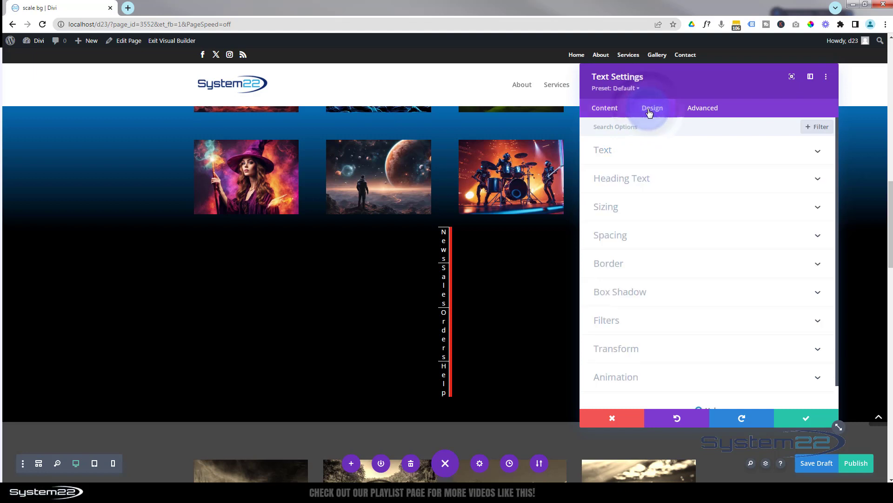
pyautogui.click(657, 236)
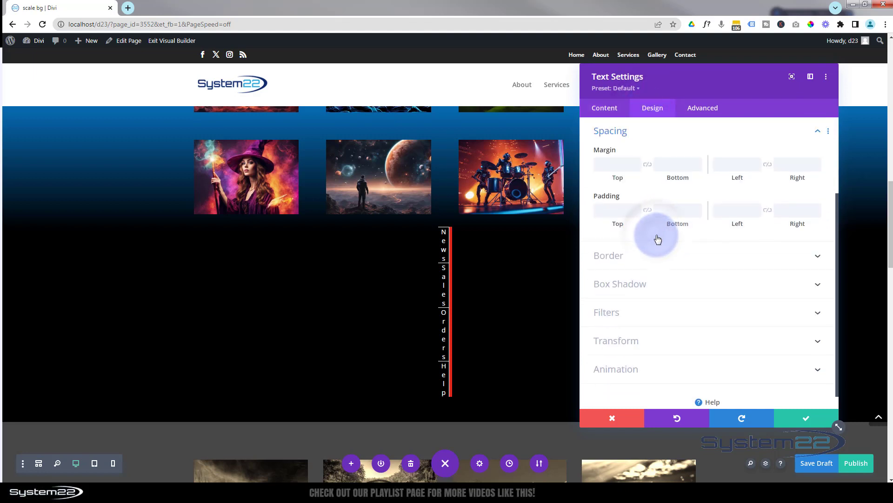
pyautogui.click(608, 213)
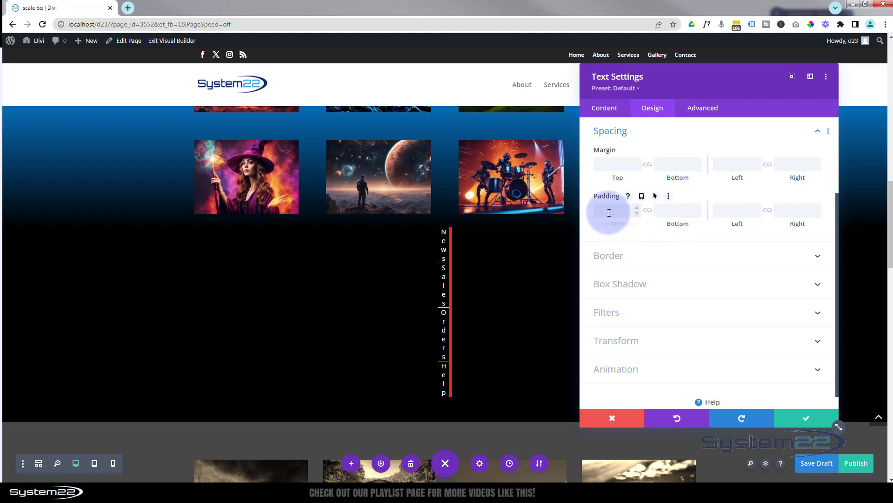
pyautogui.write('5')
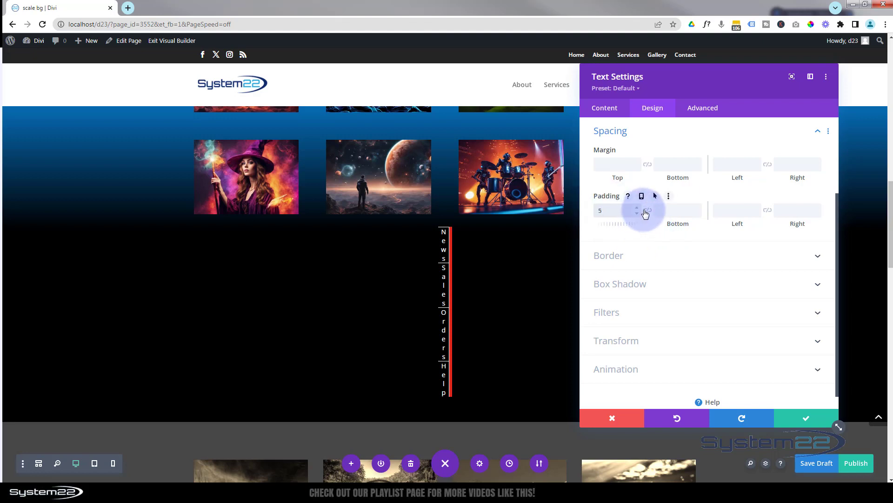
pyautogui.write('px')
pyautogui.click(730, 207)
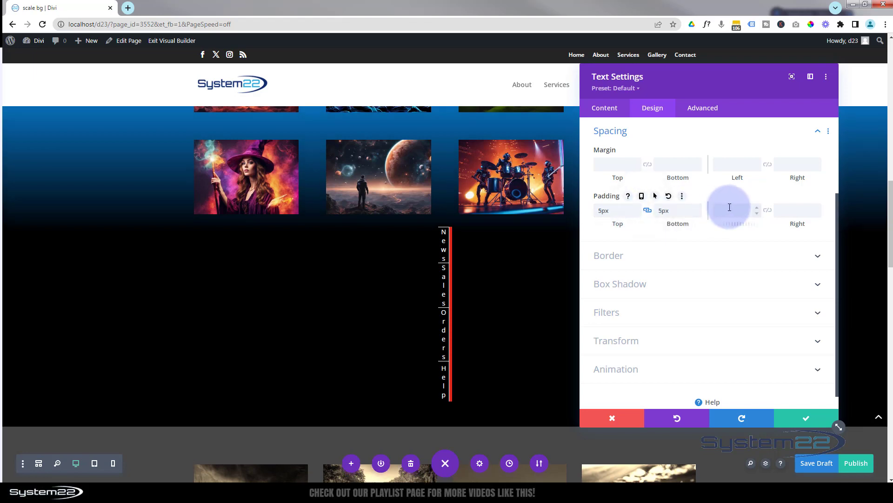
pyautogui.write('5')
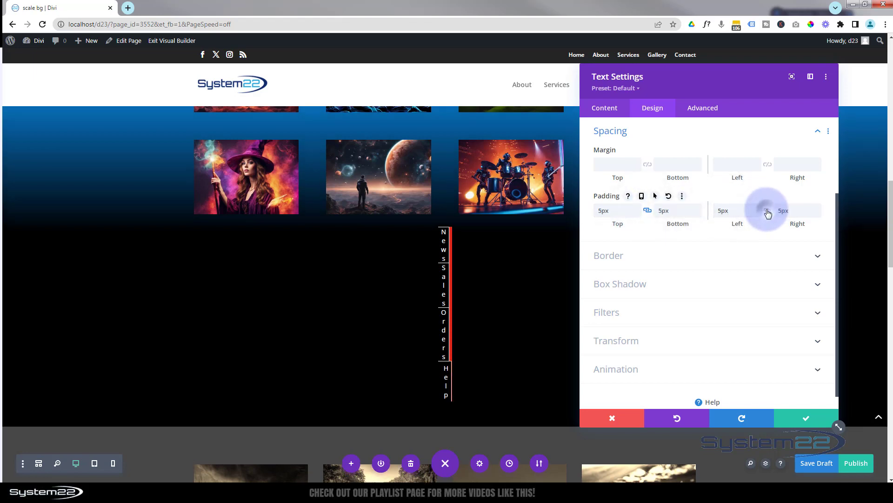
pyautogui.click(767, 212)
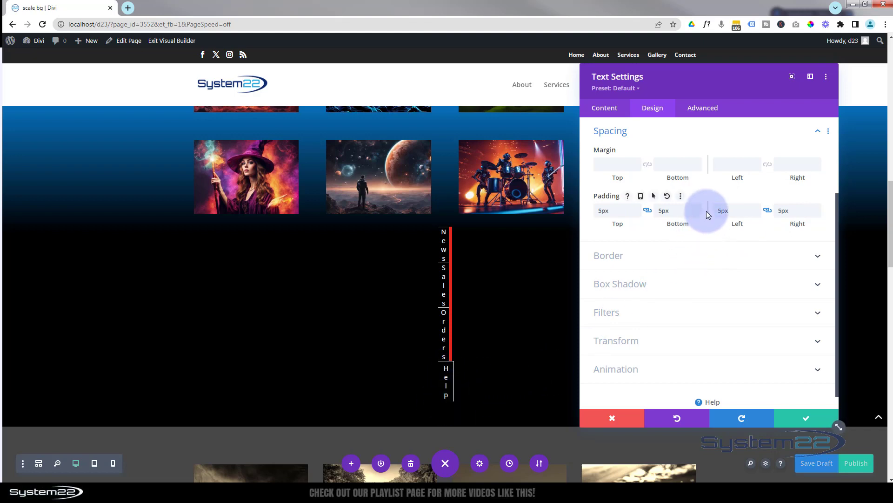
# Reduce the Help module's left and right padding to 3px and save the module.
pyautogui.click(720, 211)
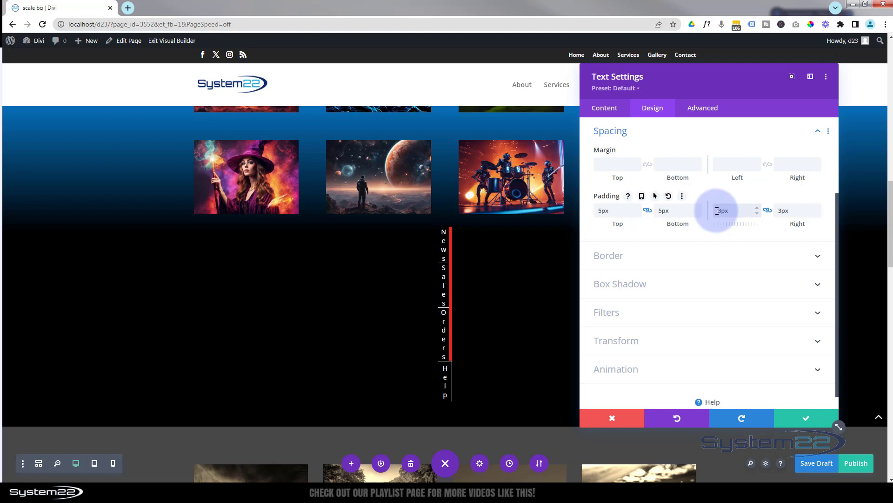
pyautogui.click(503, 358)
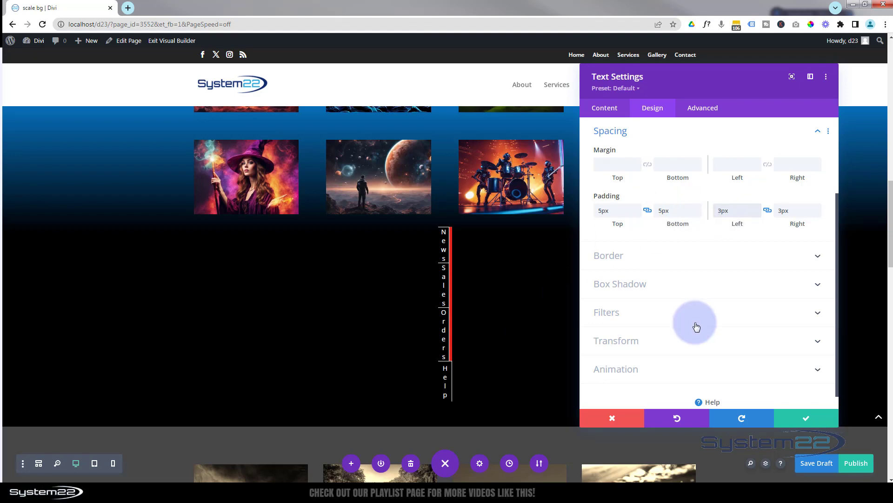
pyautogui.click(804, 418)
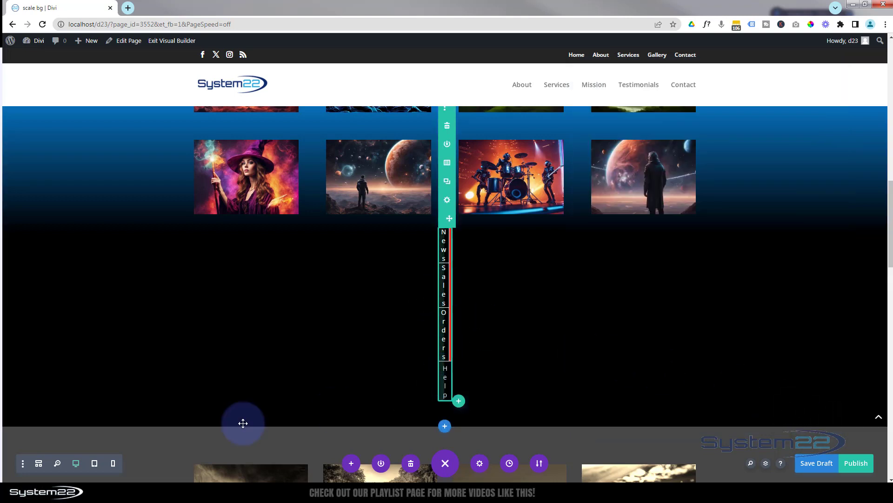
# Extend the Help module's text styles to all text modules throughout this row and check the vertical tabs in desktop view.
pyautogui.click(39, 464)
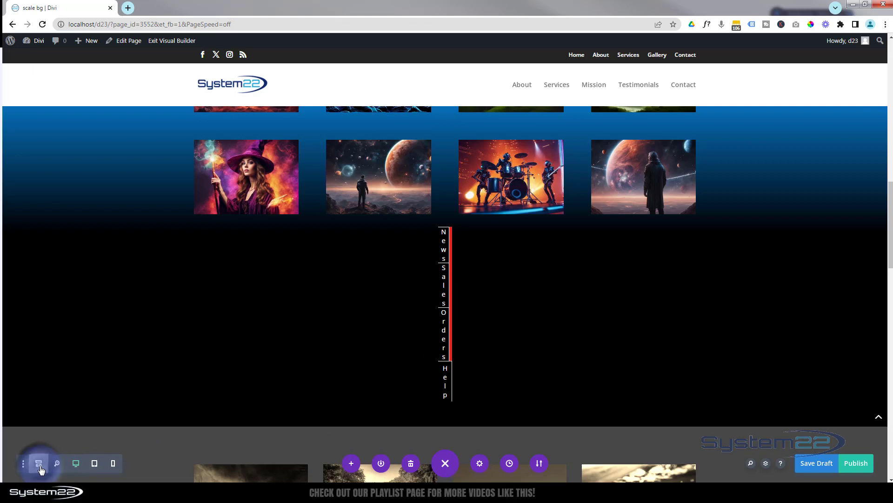
pyautogui.scroll(10, 465, 299)
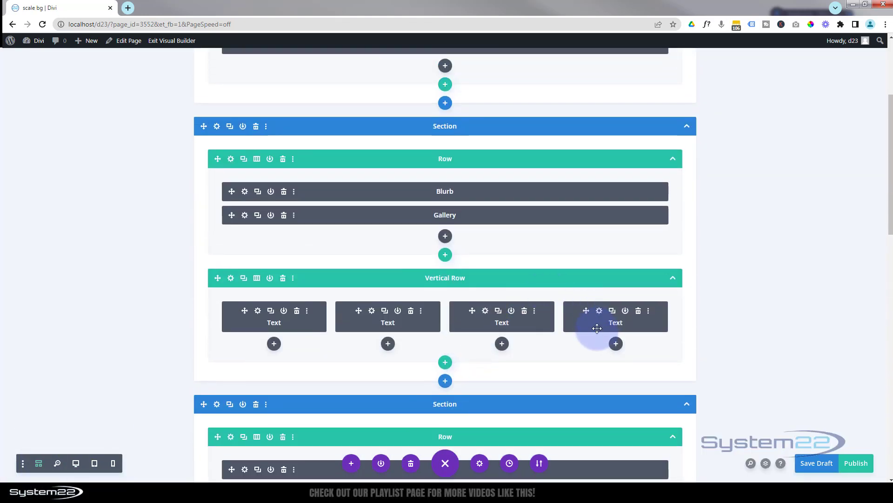
pyautogui.rightClick(599, 324)
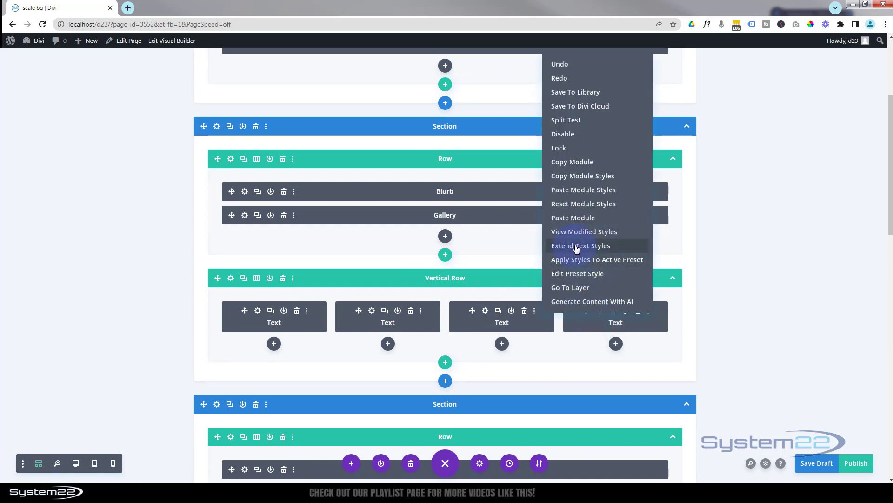
pyautogui.click(577, 248)
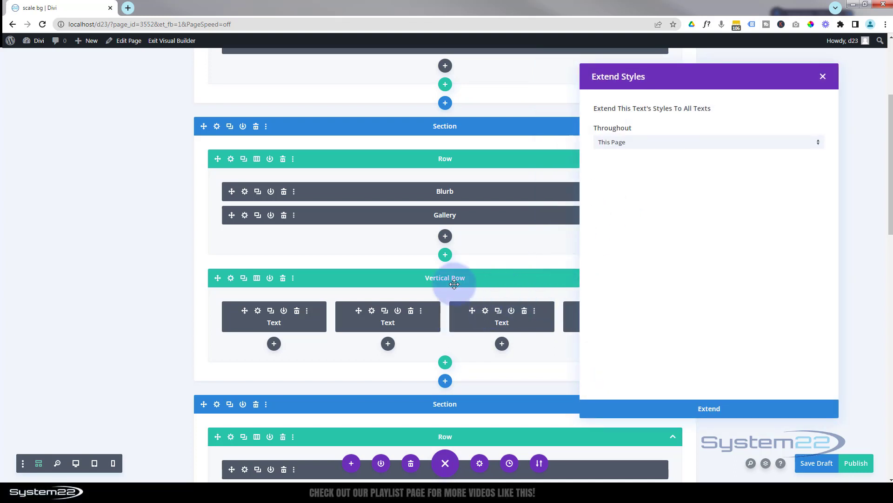
pyautogui.click(666, 139)
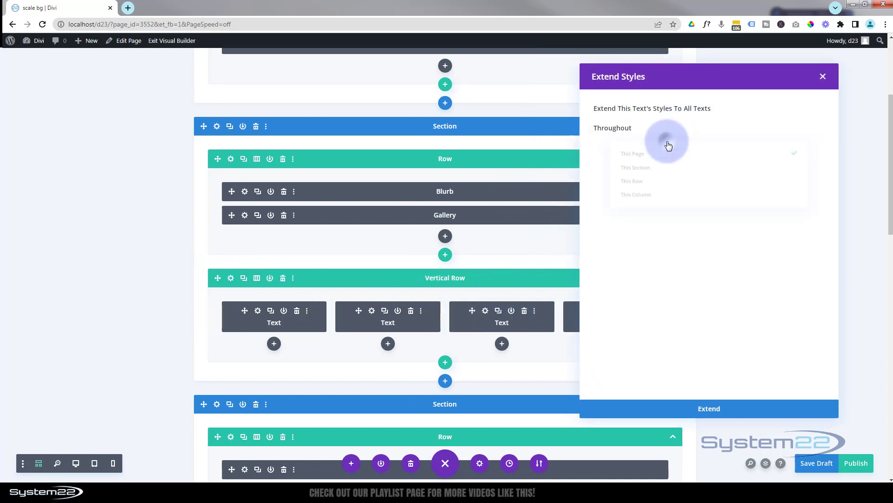
pyautogui.click(643, 181)
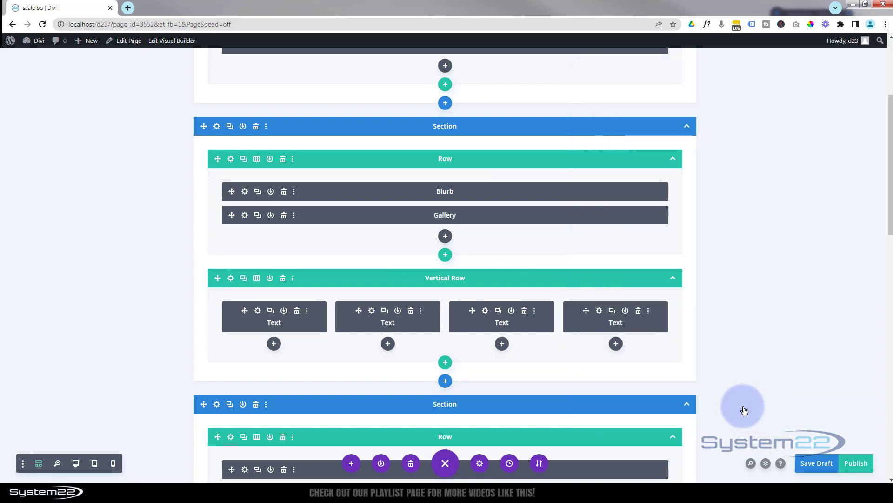
pyautogui.click(76, 464)
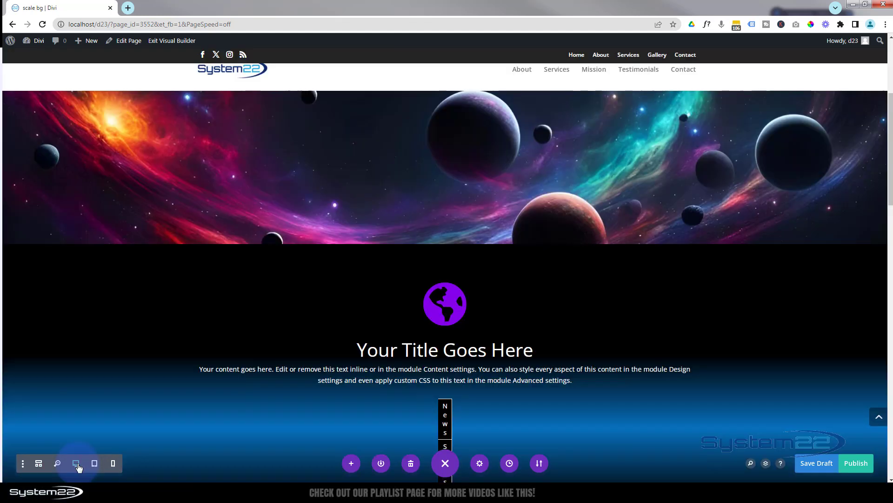
pyautogui.scroll(-9, 169, 355)
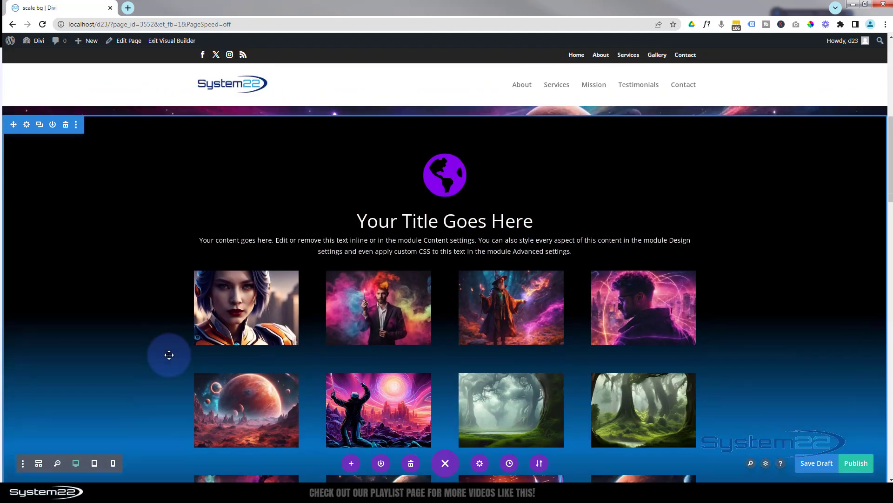
pyautogui.scroll(-2, 169, 355)
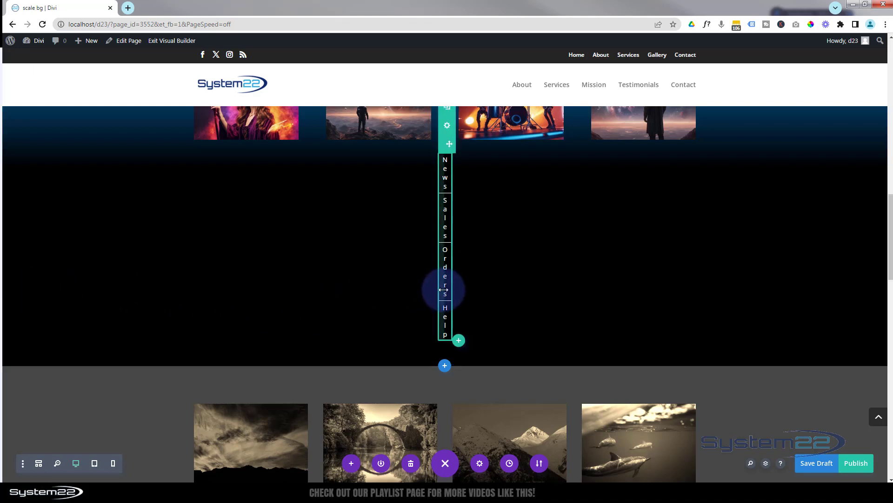
# Open the sizing settings of the News text module with the vertical tabs shown in desktop view.
pyautogui.click(40, 466)
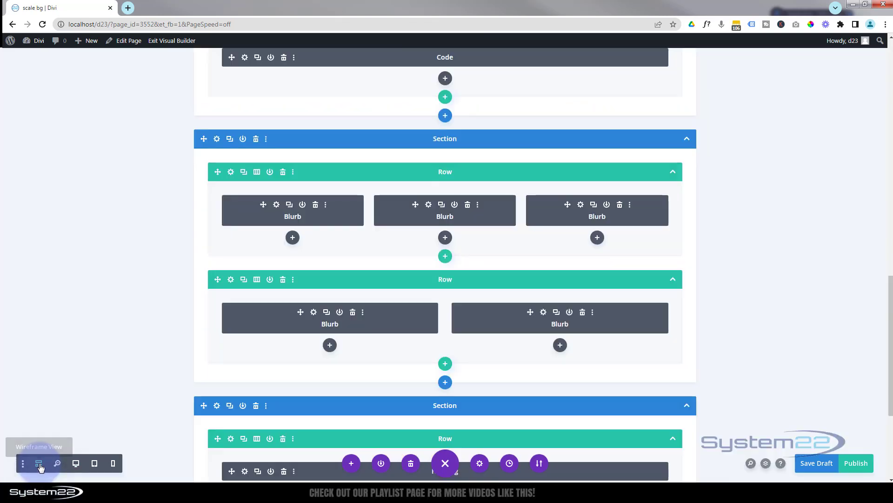
pyautogui.scroll(12, 319, 267)
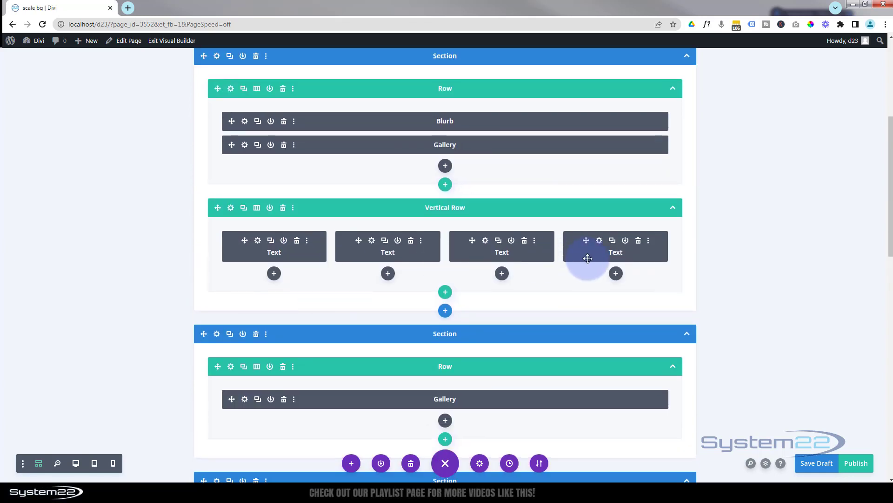
pyautogui.click(258, 243)
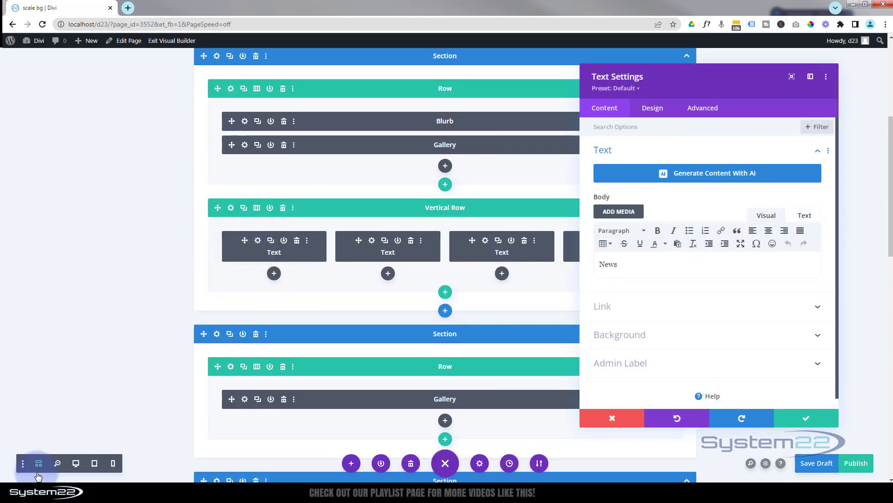
pyautogui.click(77, 463)
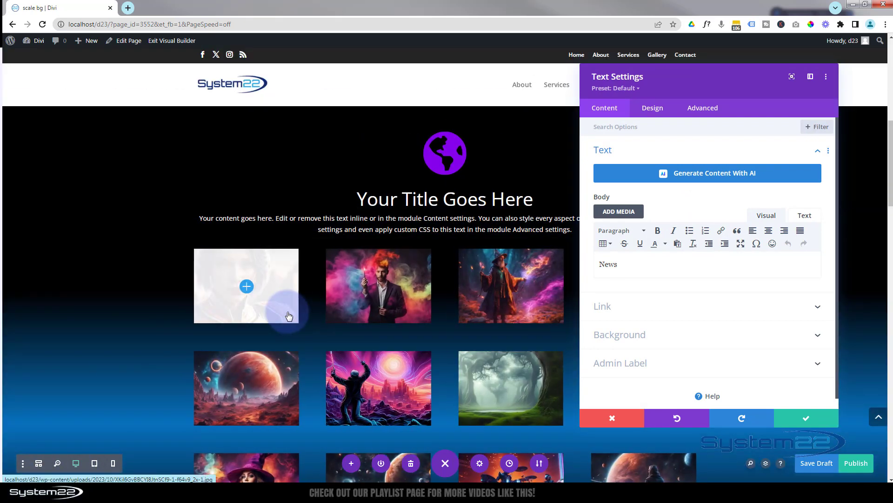
pyautogui.scroll(-3, 288, 312)
pyautogui.scroll(-5, 289, 310)
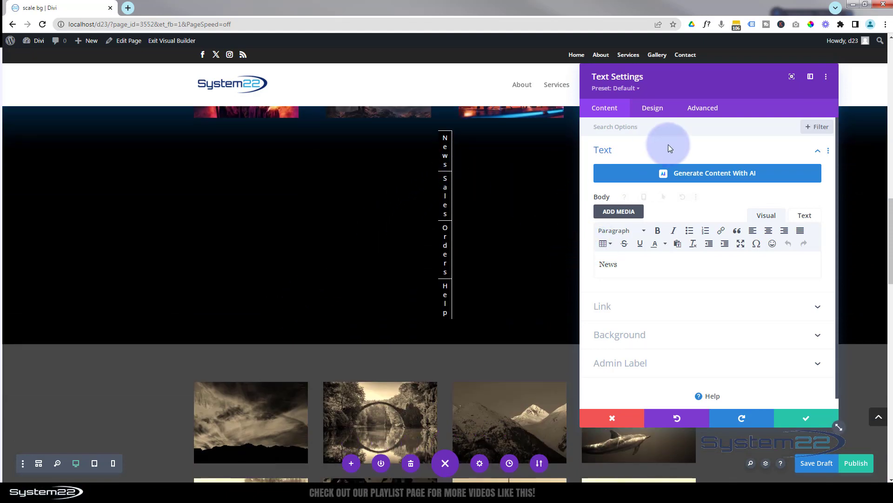
pyautogui.click(653, 108)
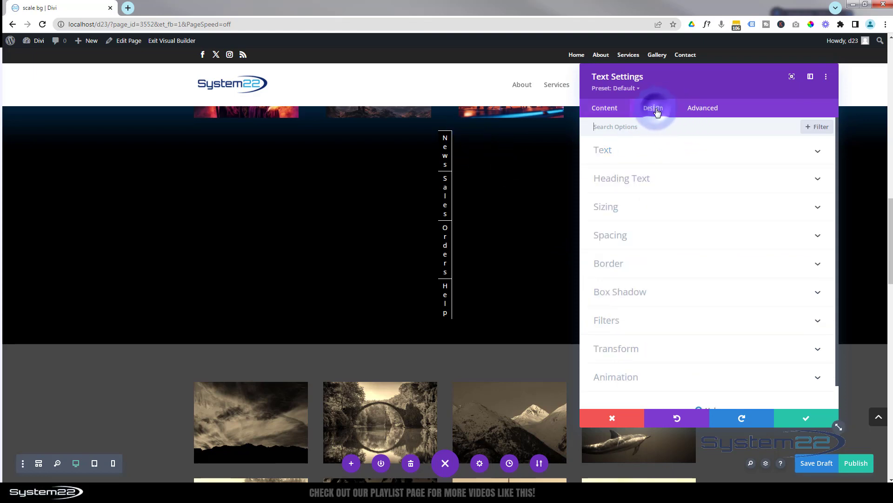
pyautogui.click(682, 214)
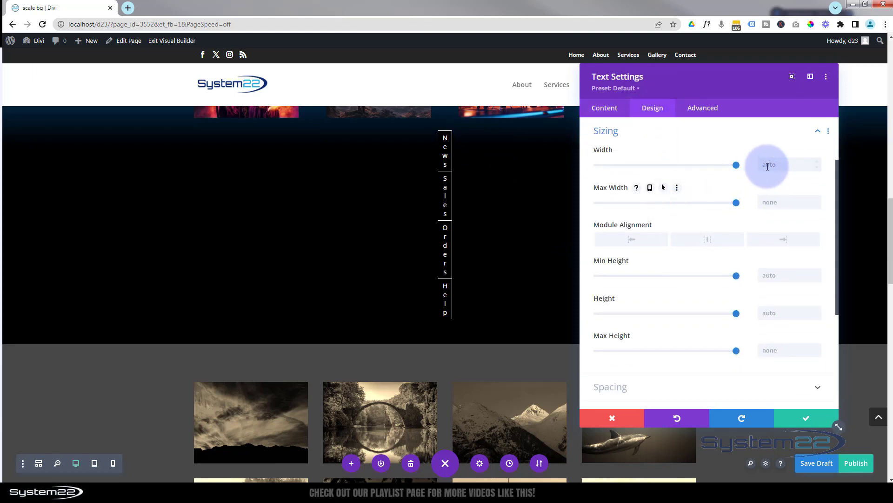
# Try a 100px width on the News module, clear it, and set the height to 120px instead, saving the module.
pyautogui.click(768, 166)
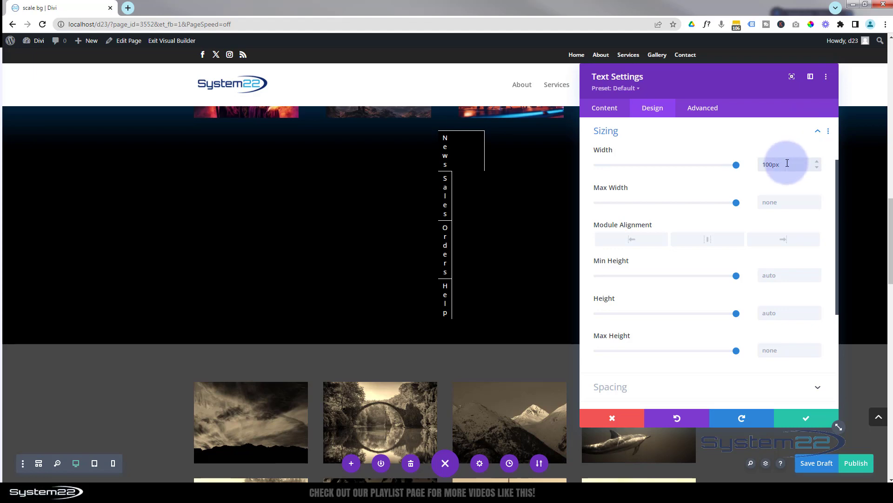
pyautogui.moveTo(787, 163); pyautogui.dragTo(759, 164)
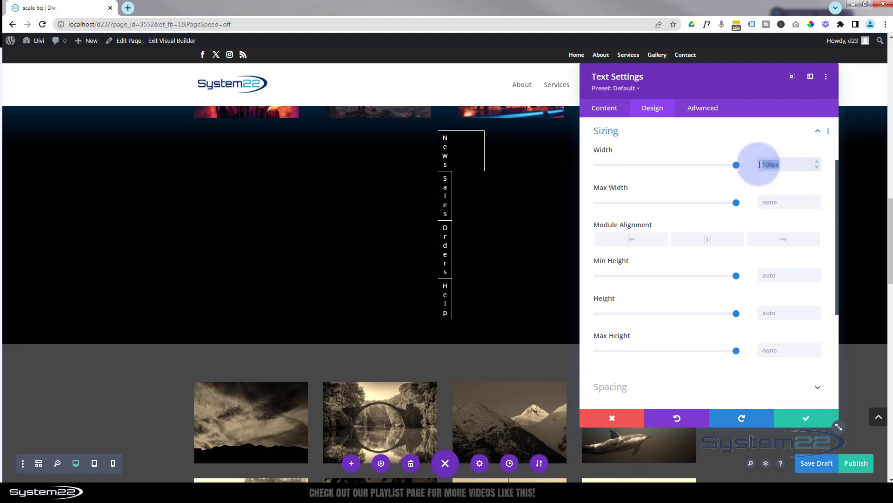
pyautogui.click(762, 311)
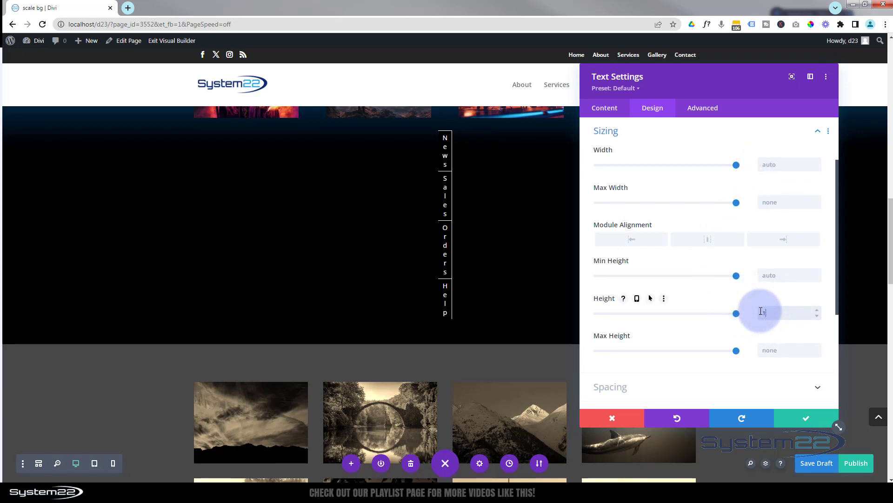
pyautogui.write('100px')
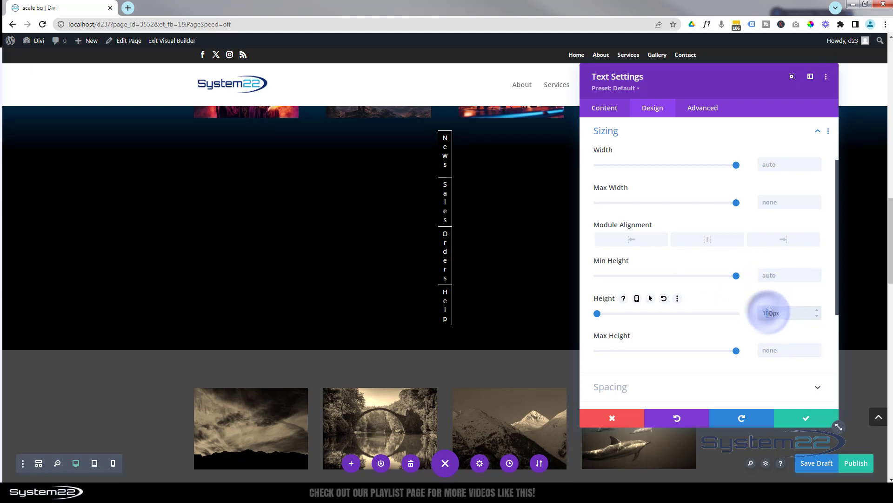
pyautogui.write('2')
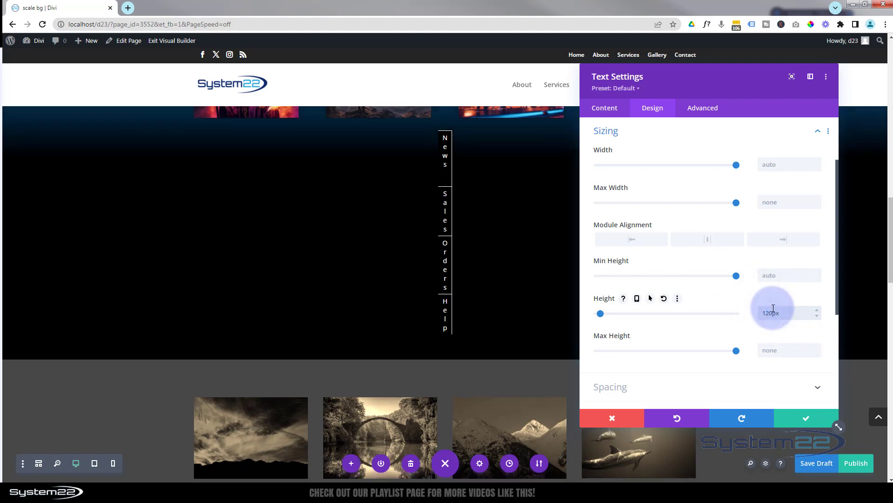
pyautogui.click(800, 422)
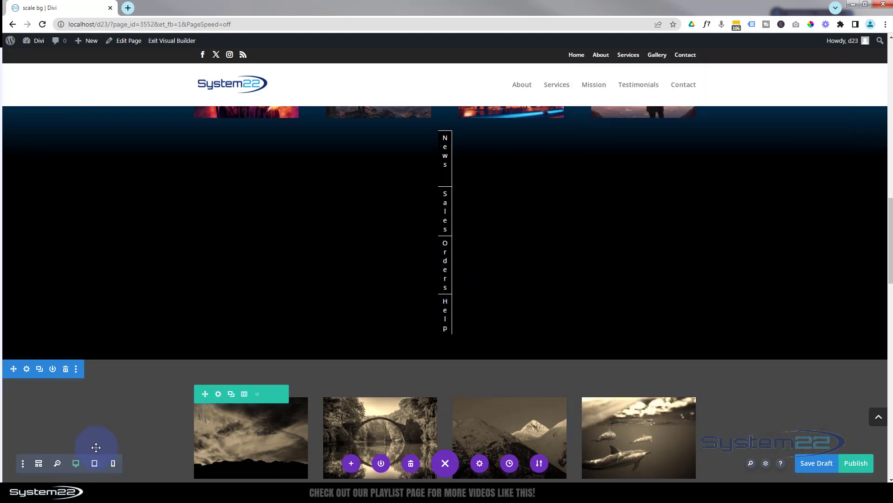
# Extend the News module's text styles to all text modules throughout this row and check the tabs in desktop view.
pyautogui.click(39, 463)
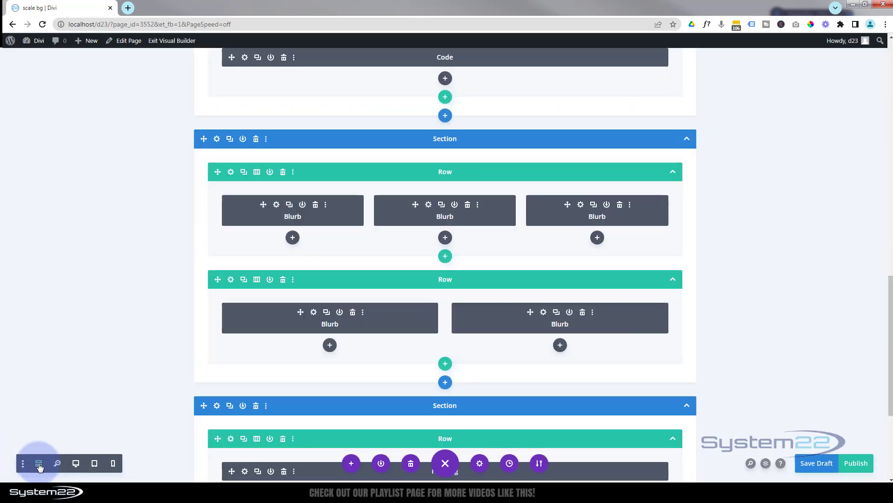
pyautogui.scroll(10, 243, 309)
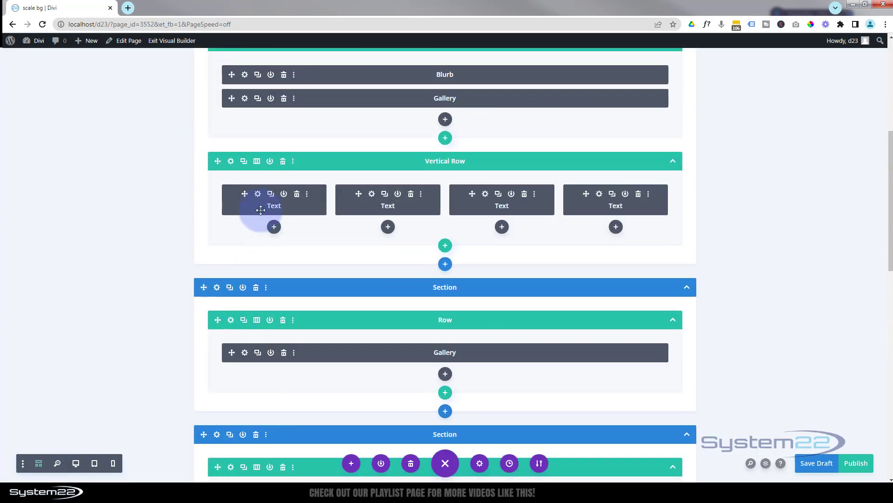
pyautogui.rightClick(258, 206)
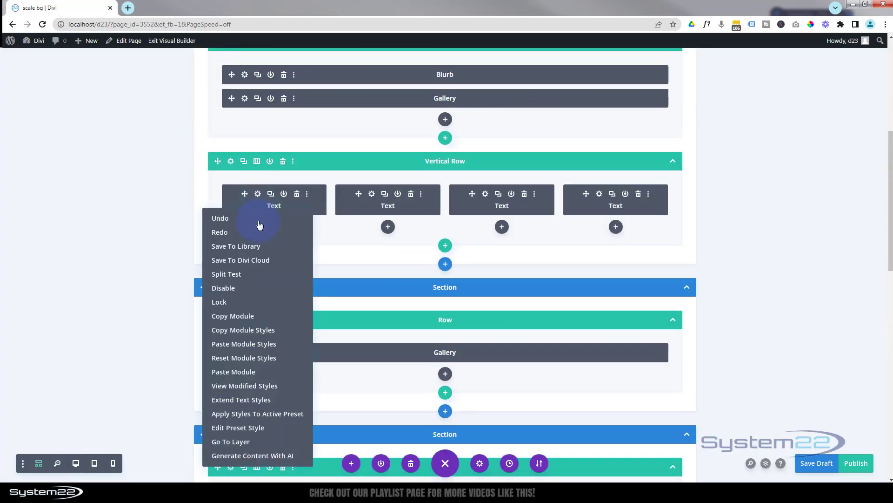
pyautogui.click(254, 400)
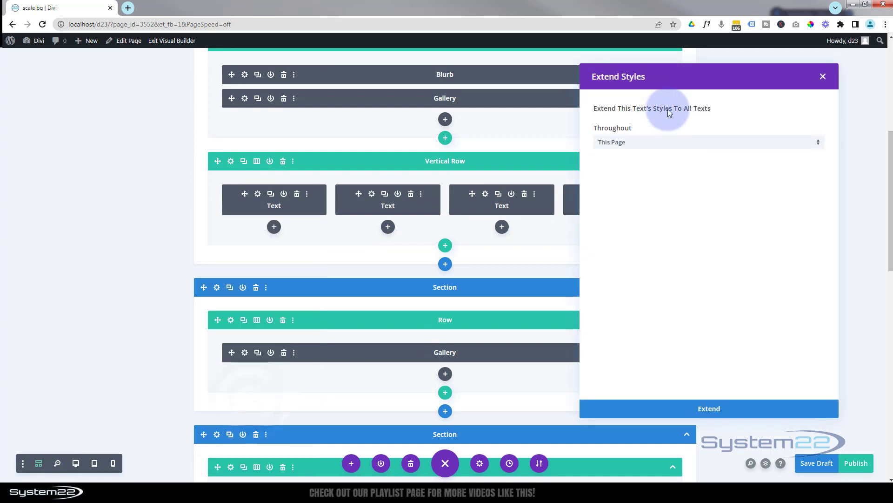
pyautogui.click(653, 146)
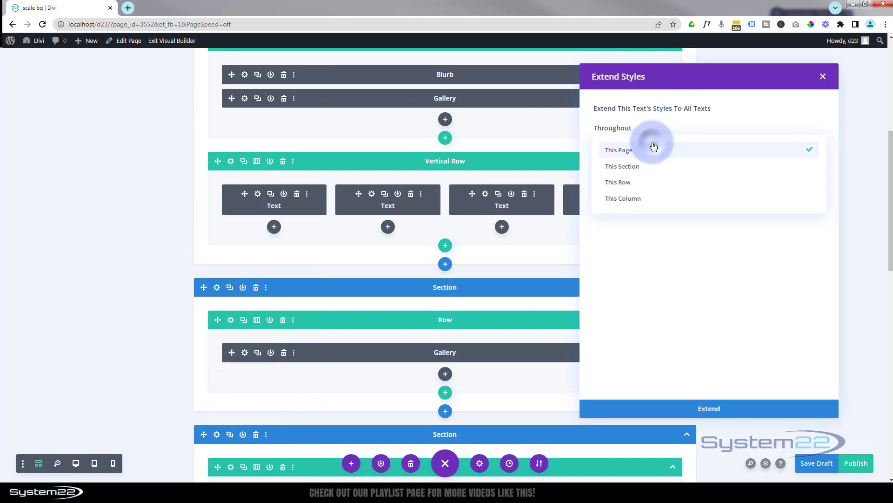
pyautogui.click(645, 186)
pyautogui.click(698, 409)
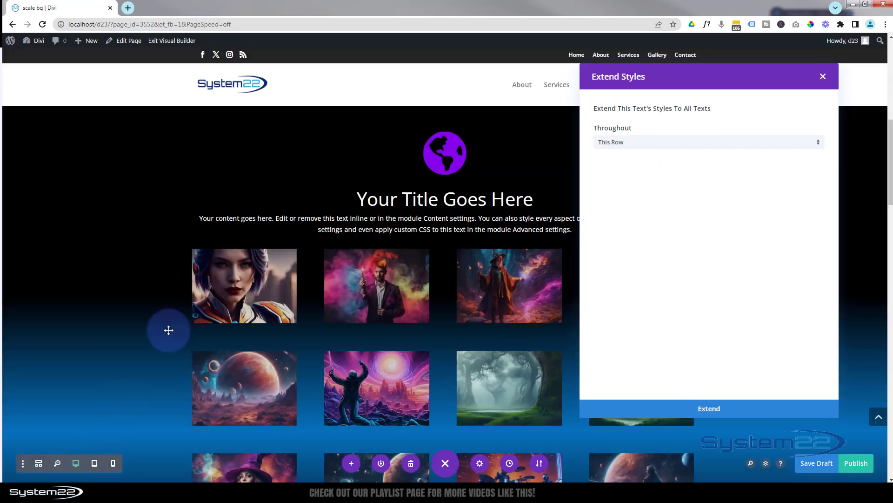
pyautogui.scroll(-3, 166, 296)
pyautogui.scroll(-6, 163, 297)
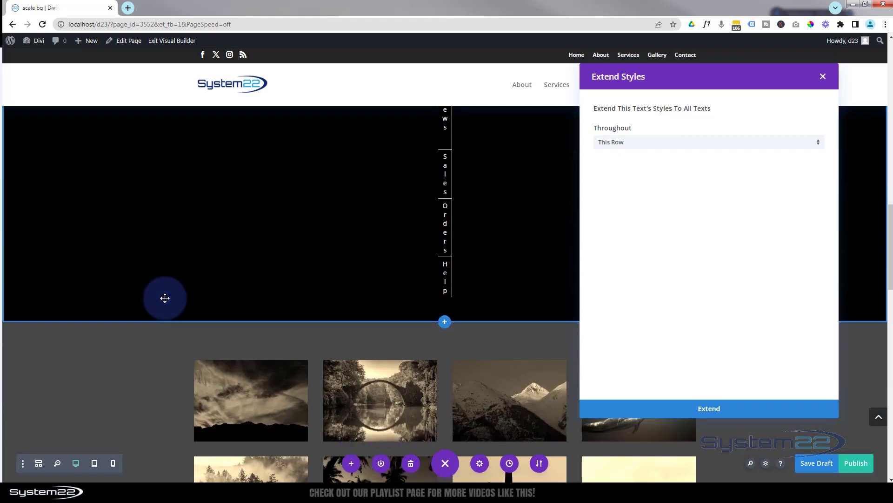
pyautogui.scroll(2, 164, 297)
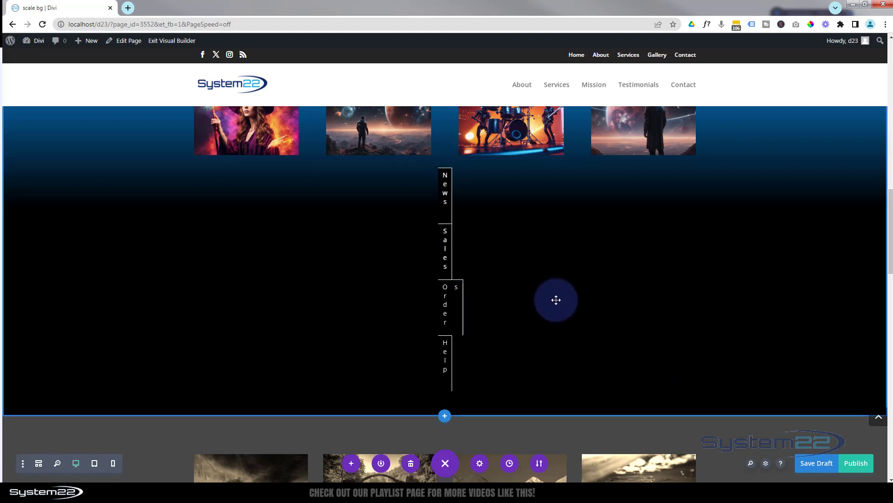
# Set the height of the first text module (News) in the Vertical Row to 150px and save the module.
pyautogui.click(40, 463)
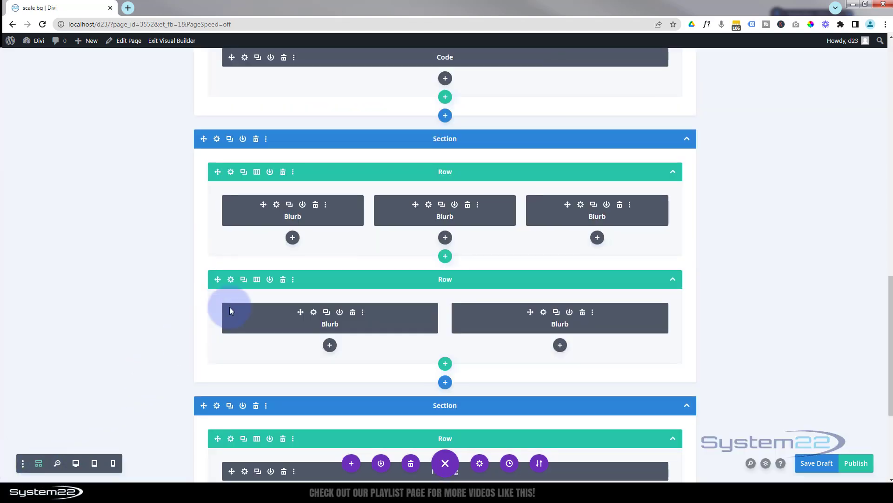
pyautogui.scroll(8, 260, 292)
pyautogui.scroll(4, 260, 292)
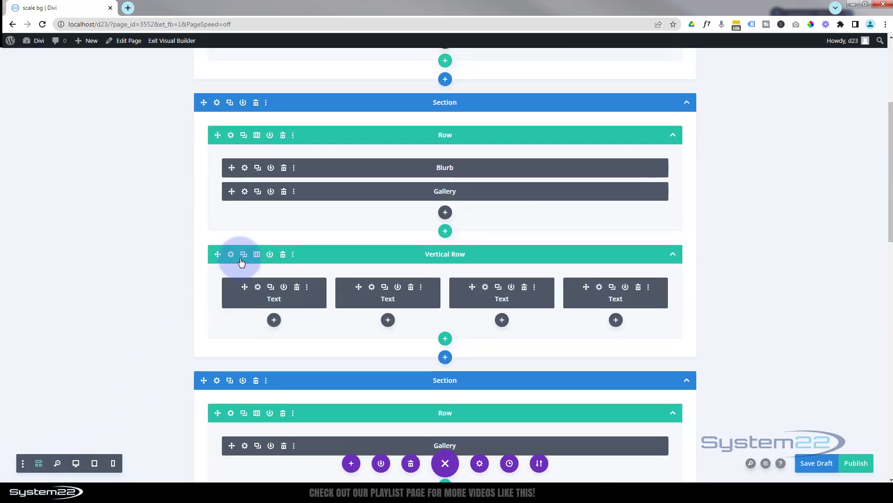
pyautogui.click(258, 288)
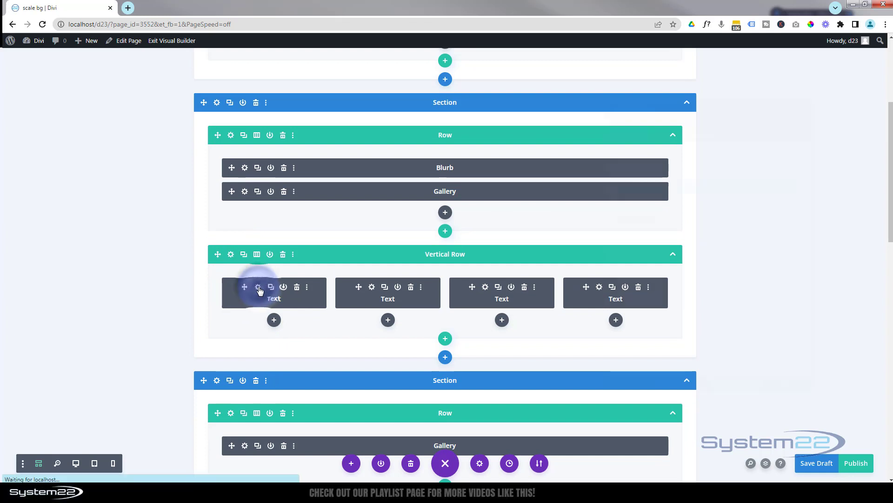
pyautogui.click(652, 111)
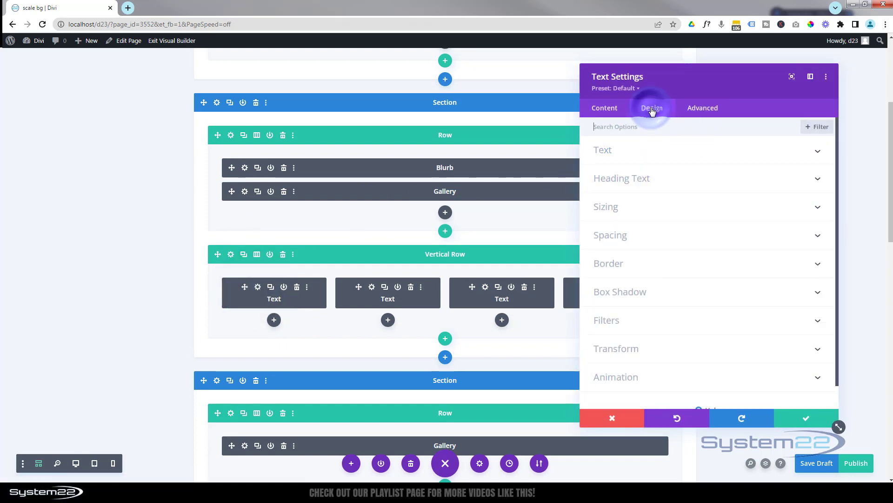
pyautogui.click(704, 214)
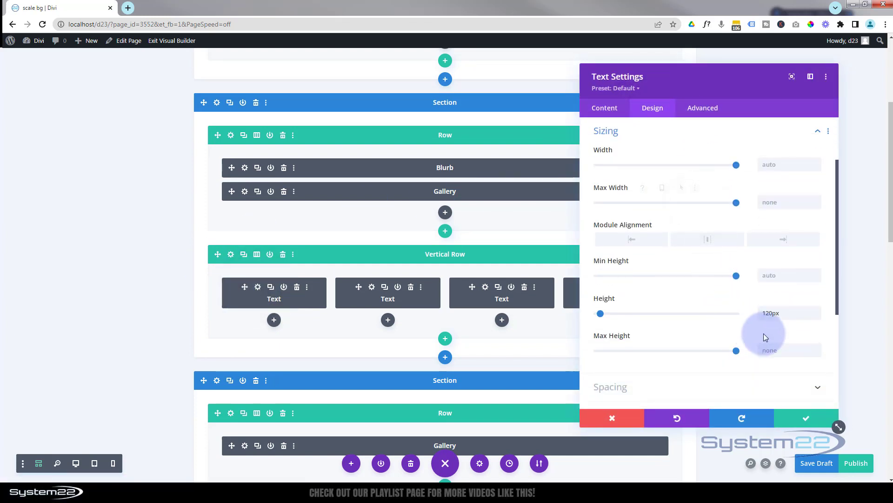
pyautogui.moveTo(766, 313); pyautogui.dragTo(770, 314)
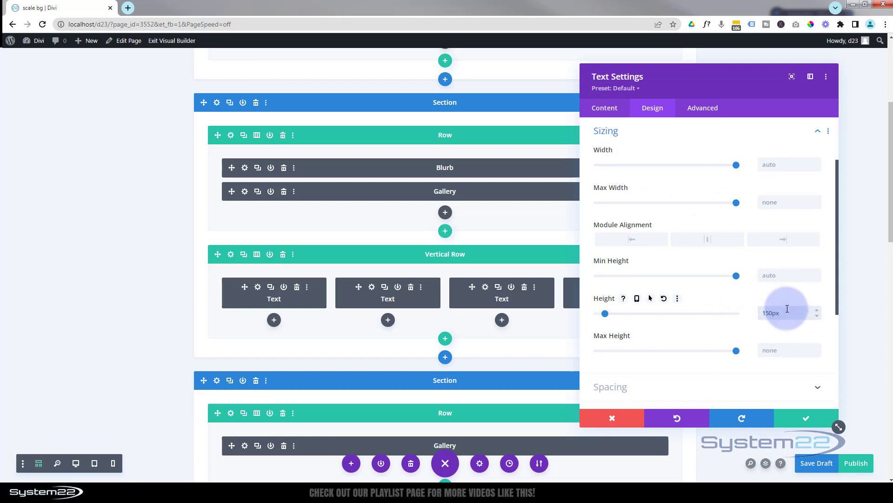
pyautogui.click(799, 423)
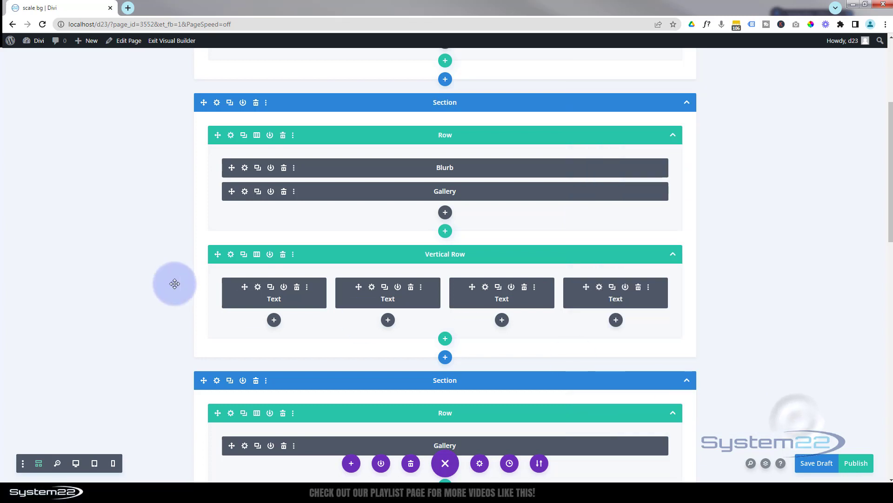
# Extend the News module's text styles, including its 150px height, to all text modules throughout this row.
pyautogui.click(307, 310)
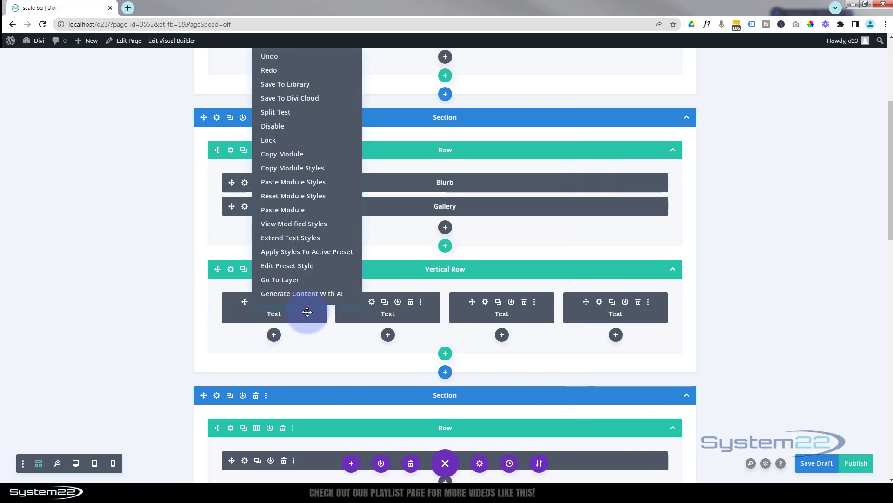
pyautogui.click(282, 238)
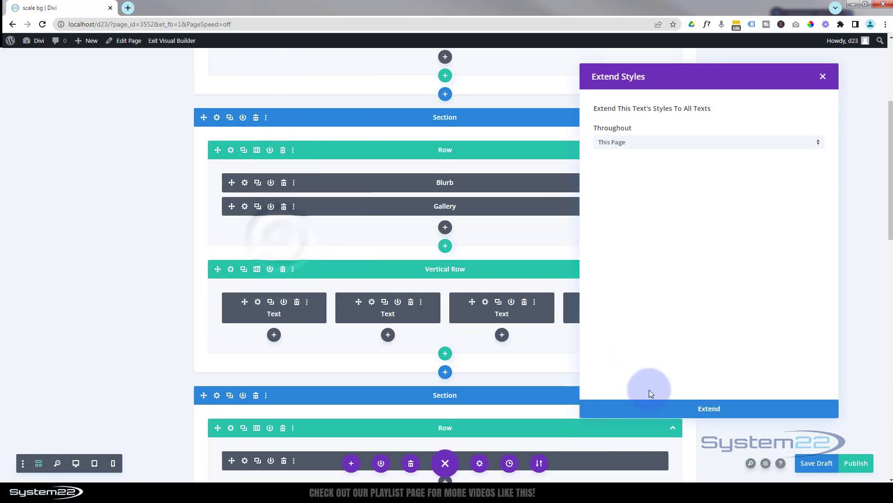
pyautogui.click(630, 146)
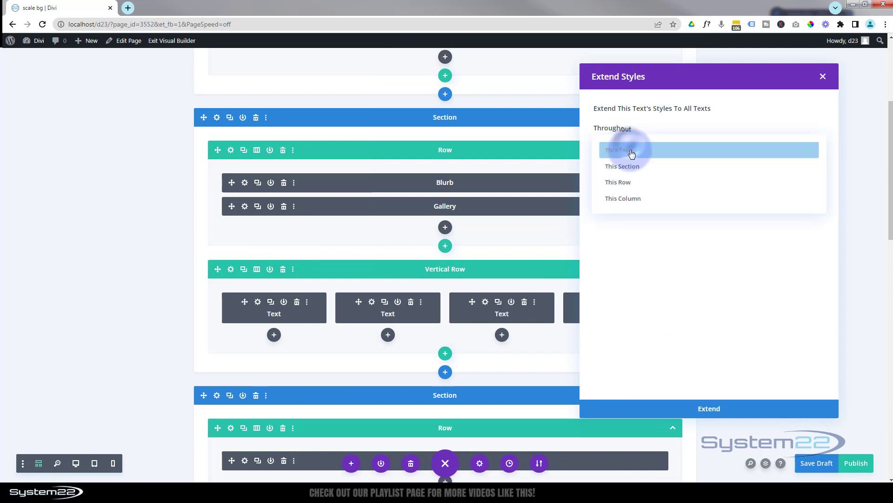
pyautogui.click(632, 181)
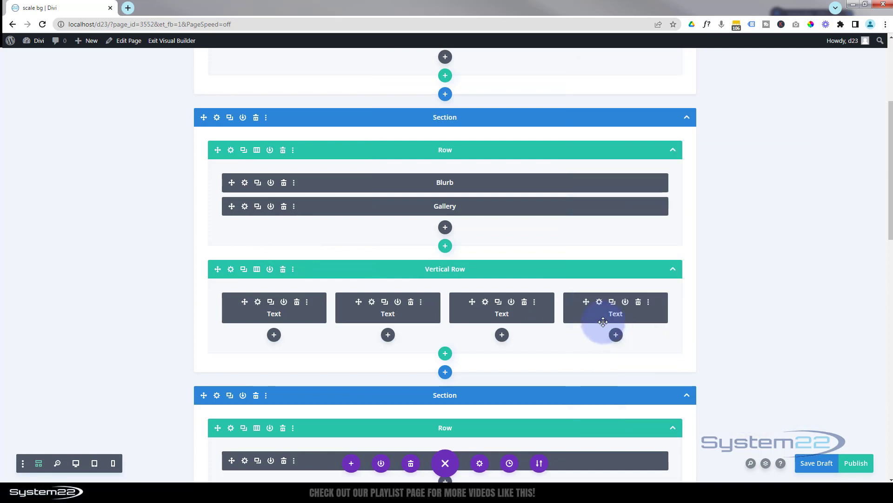
# Give the Help text module a 1px bottom border, check the tabs in desktop view, and save the module.
pyautogui.click(600, 302)
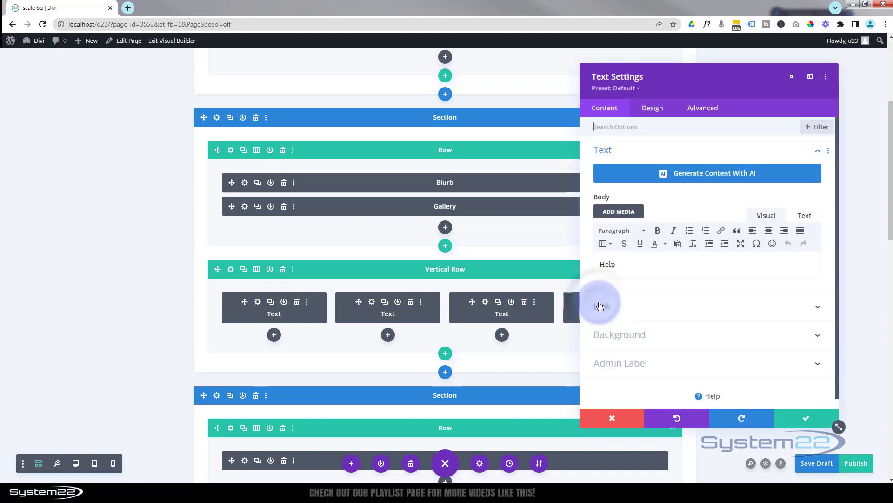
pyautogui.click(75, 463)
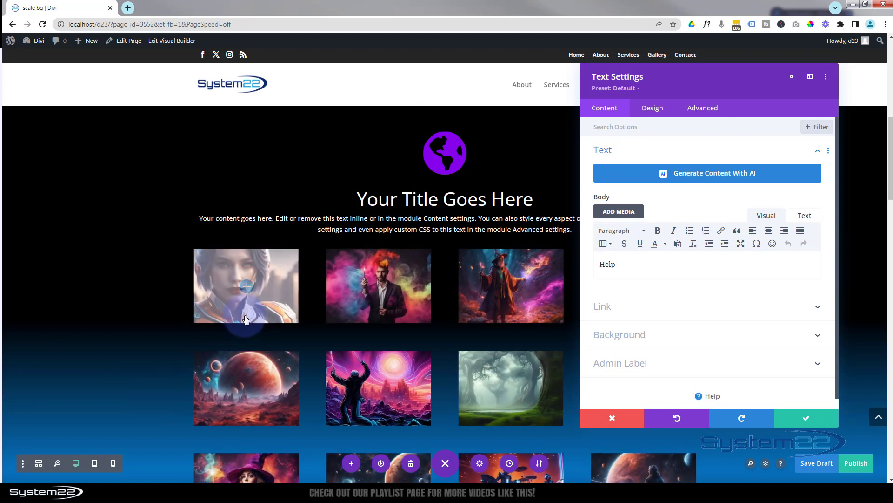
pyautogui.scroll(-6, 243, 315)
pyautogui.scroll(-3, 244, 315)
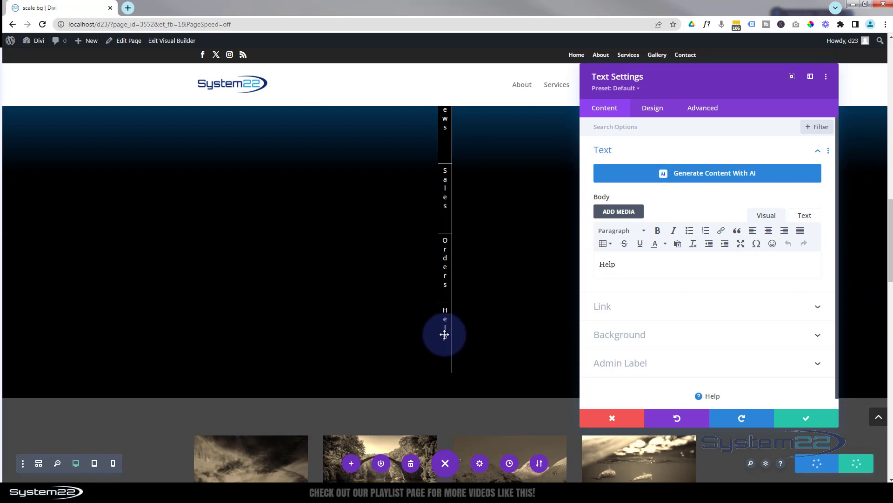
pyautogui.click(653, 109)
pyautogui.click(680, 264)
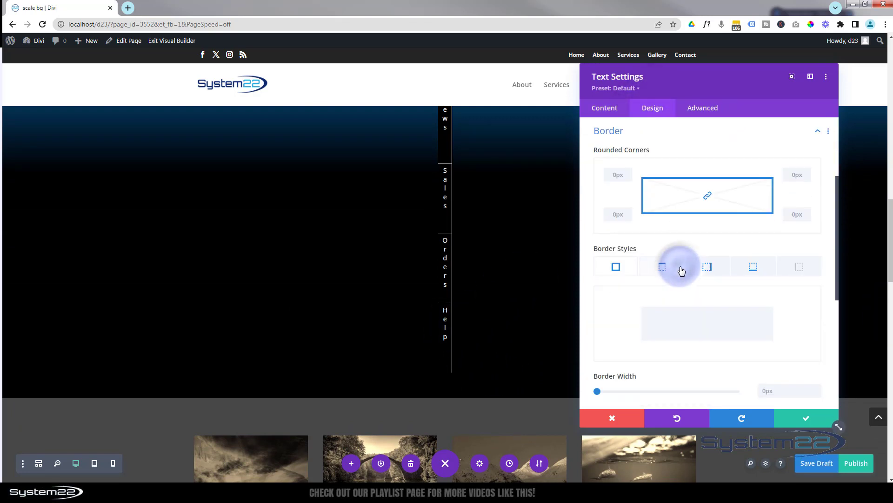
pyautogui.click(754, 270)
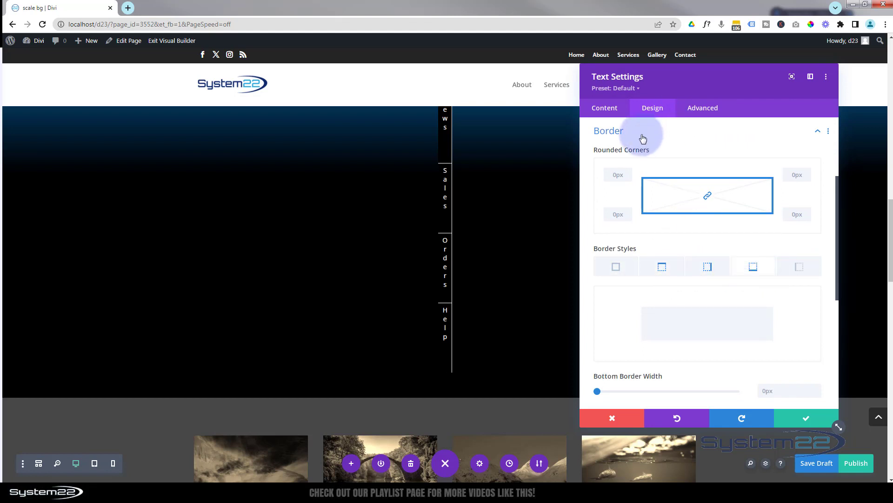
pyautogui.scroll(-3, 757, 305)
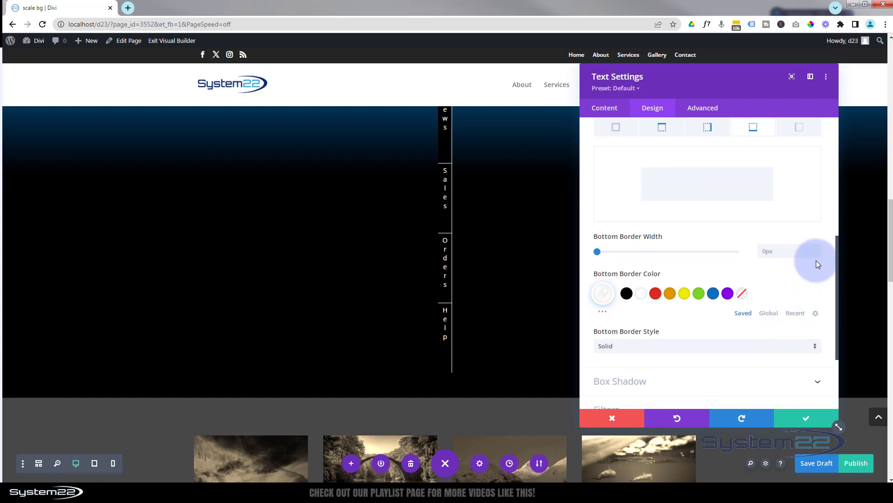
pyautogui.click(816, 249)
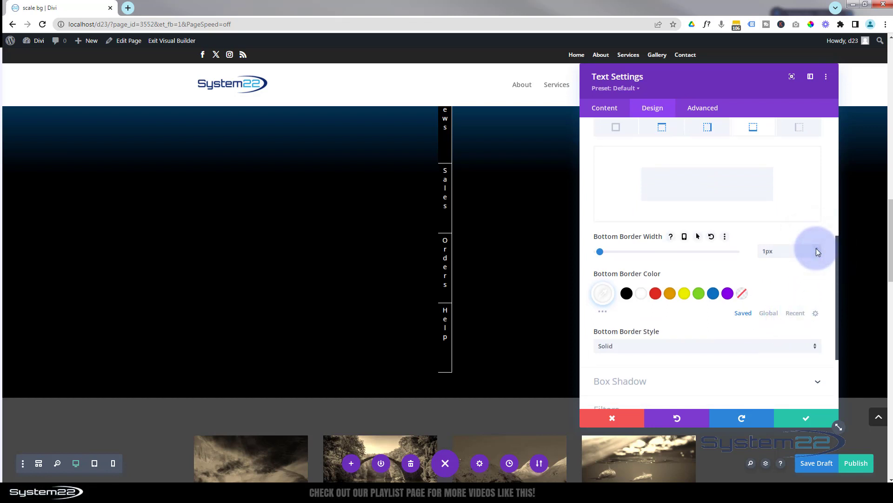
pyautogui.scroll(2, 541, 295)
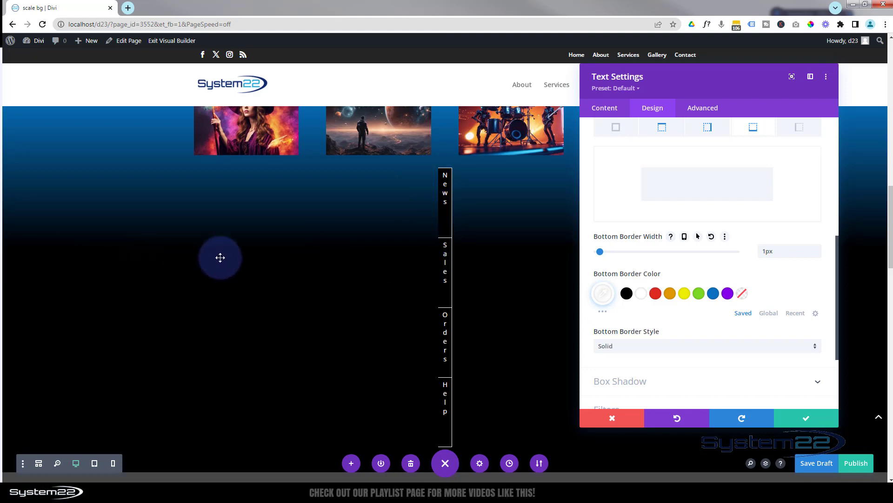
pyautogui.click(804, 418)
# Set the position of the row holding the vertical tabs to Fixed and check how the tabs behave over the page's sections.
pyautogui.moveTo(447, 205)
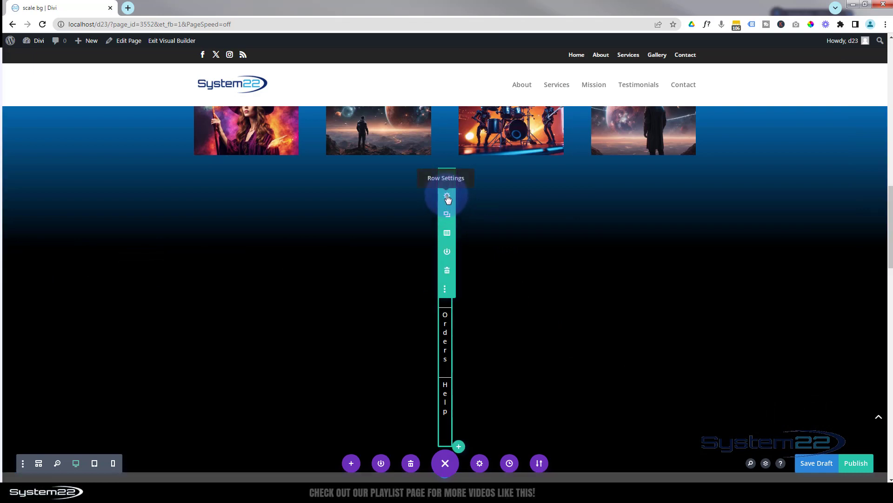
pyautogui.click(447, 198)
pyautogui.click(703, 108)
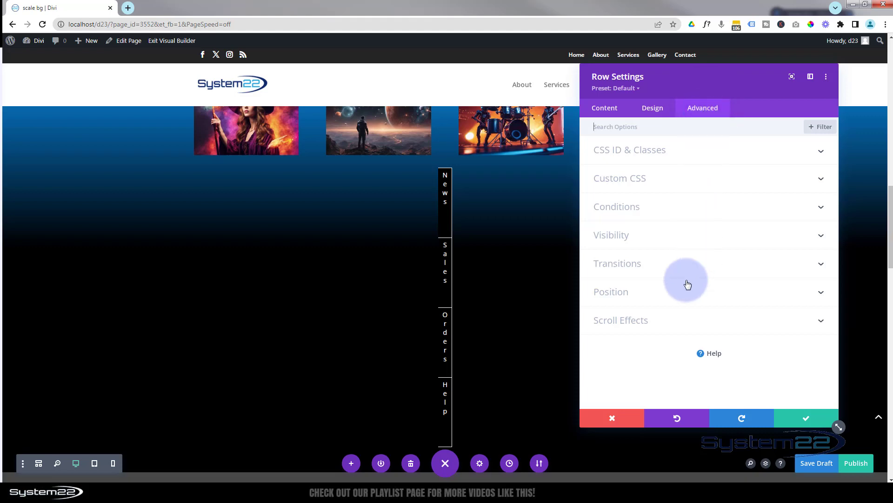
pyautogui.click(673, 301)
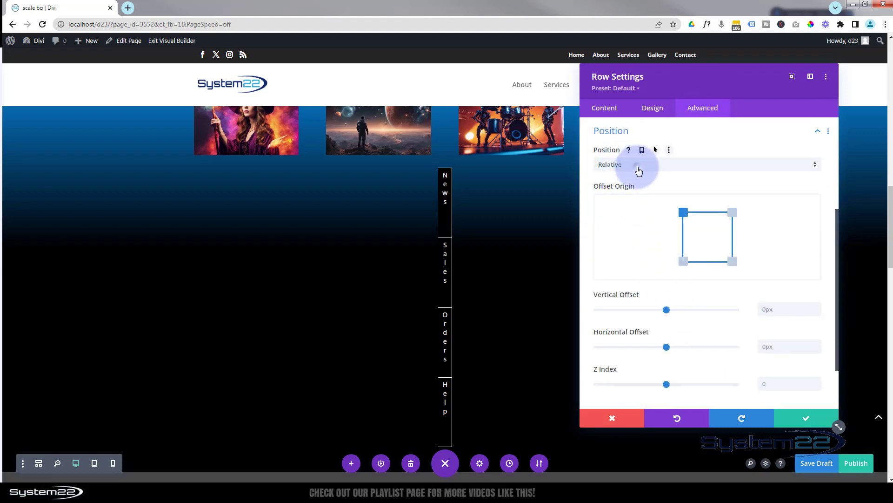
pyautogui.click(633, 165)
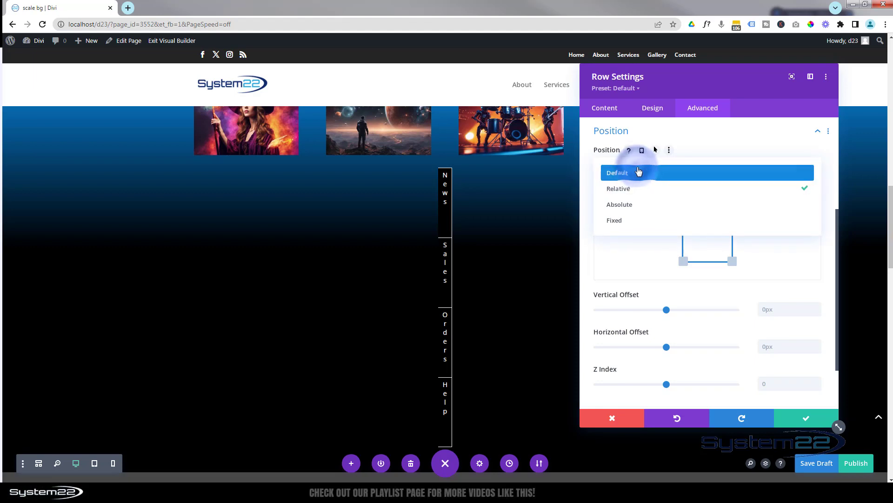
pyautogui.click(638, 226)
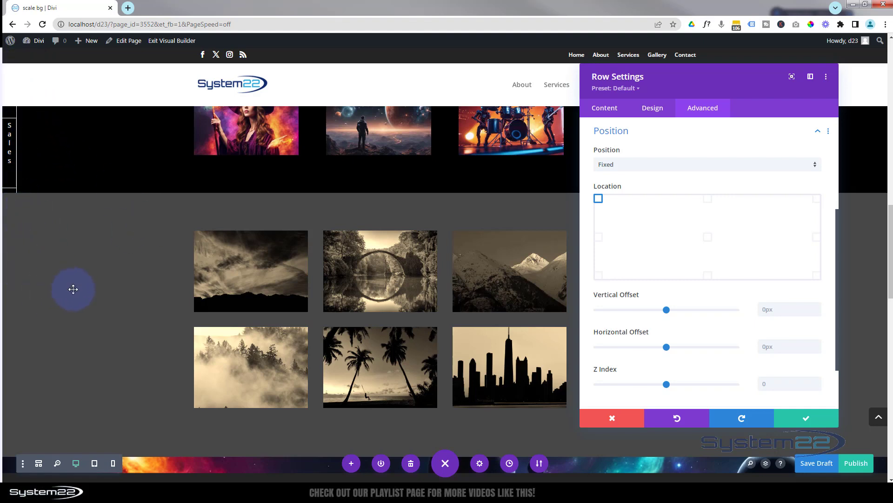
pyautogui.scroll(10, 73, 289)
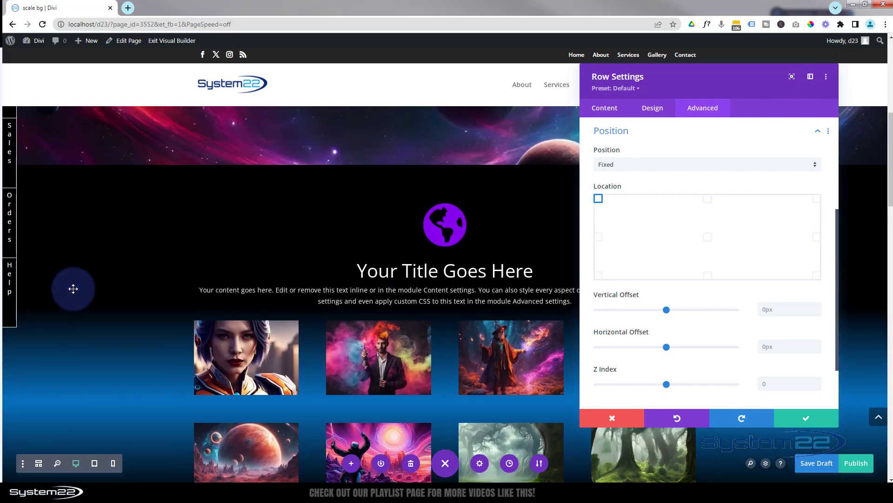
pyautogui.scroll(-10, 73, 289)
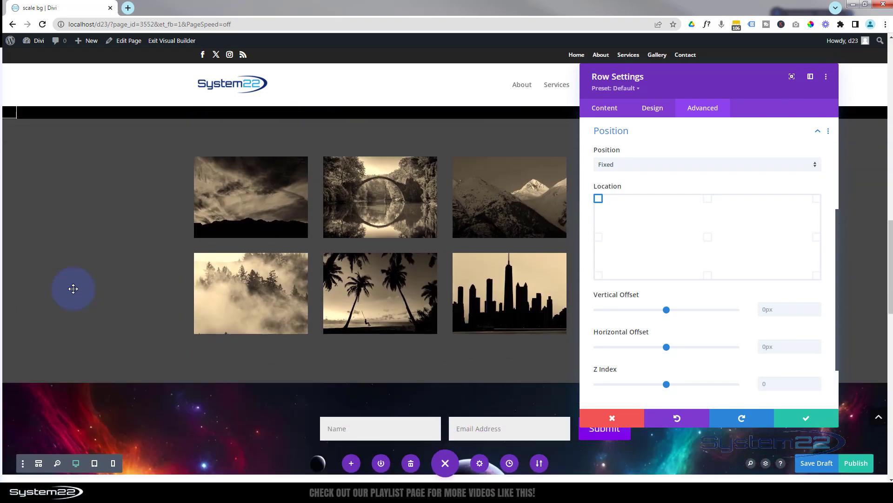
pyautogui.scroll(-5, 74, 289)
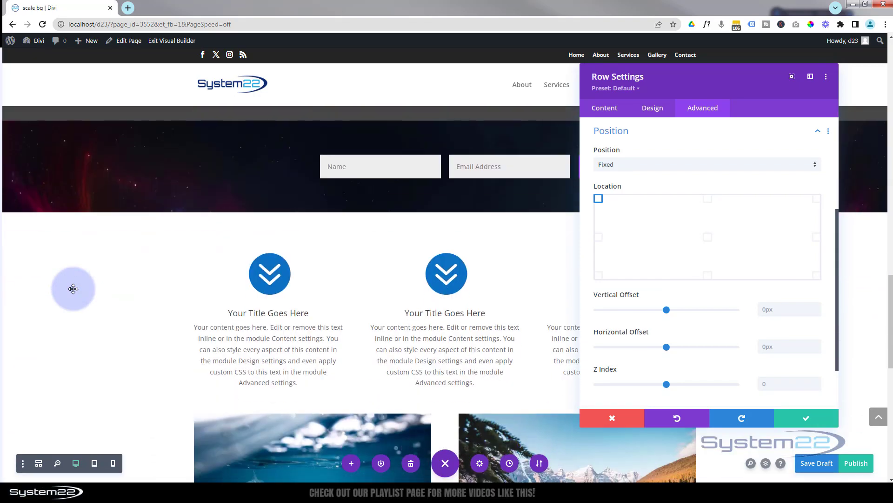
pyautogui.scroll(8, 73, 289)
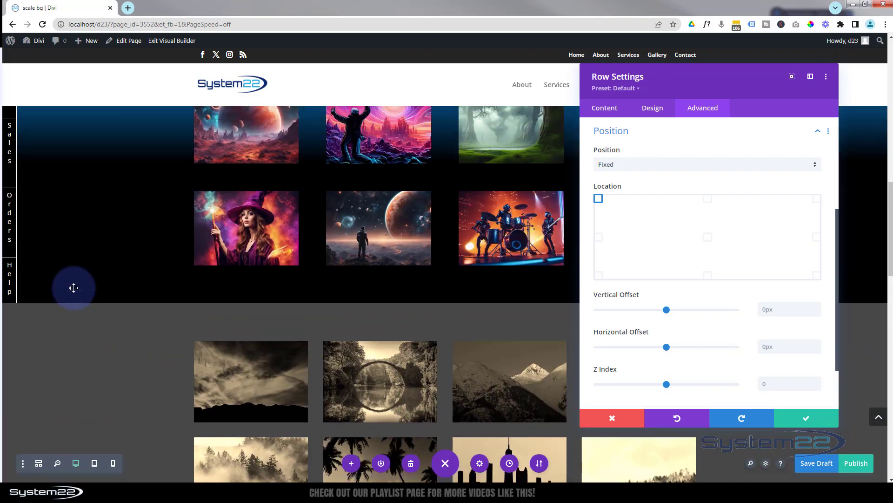
pyautogui.scroll(2, 73, 287)
pyautogui.scroll(-1, 73, 288)
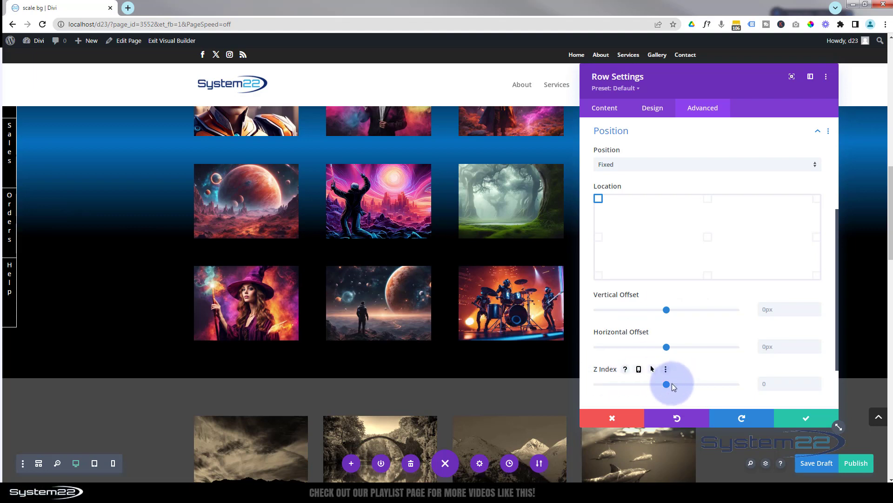
# Raise the tab row's Z Index to 38 and check the fixed tabs against the lower sections of the page.
pyautogui.scroll(-2, 71, 226)
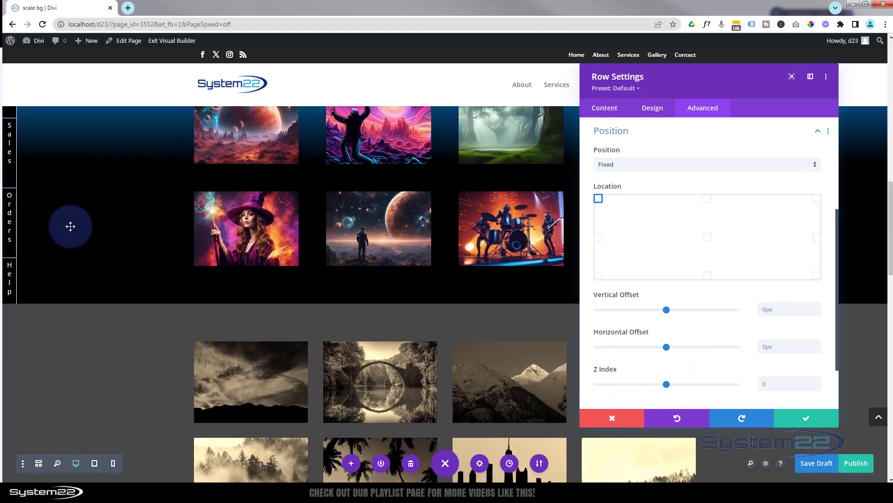
pyautogui.scroll(-3, 71, 226)
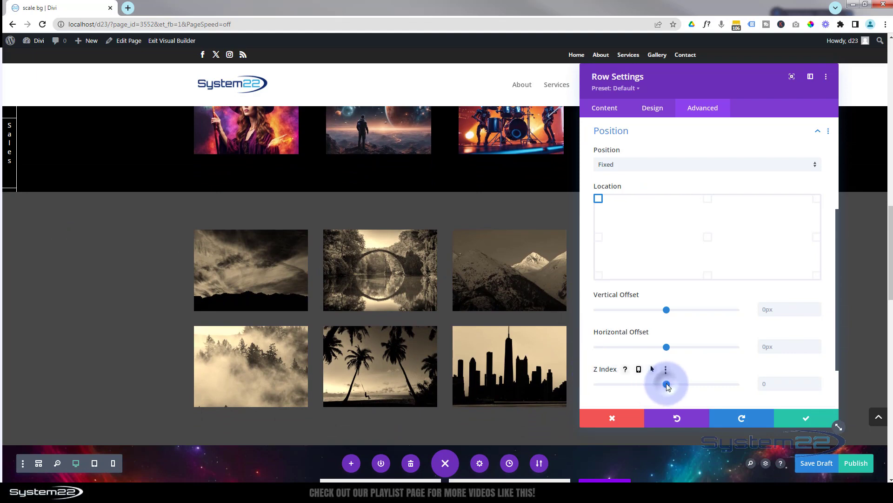
pyautogui.moveTo(667, 386); pyautogui.dragTo(672, 384)
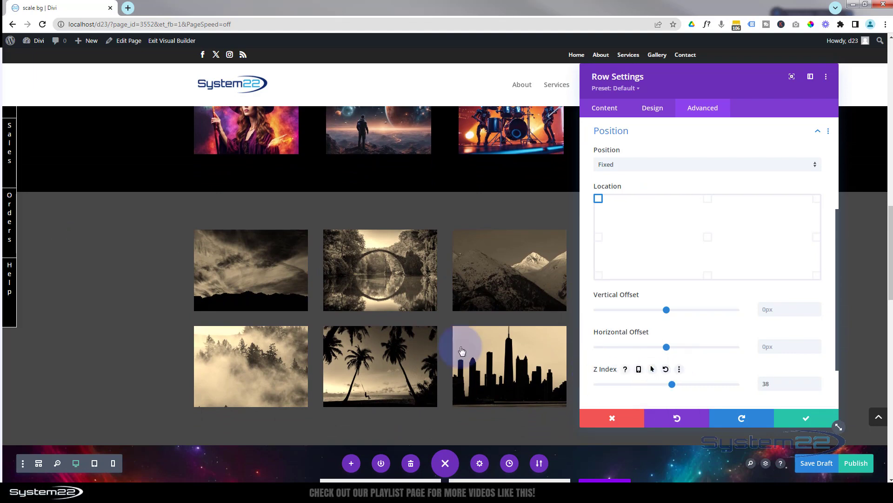
pyautogui.scroll(-3, 92, 235)
pyautogui.scroll(-12, 92, 235)
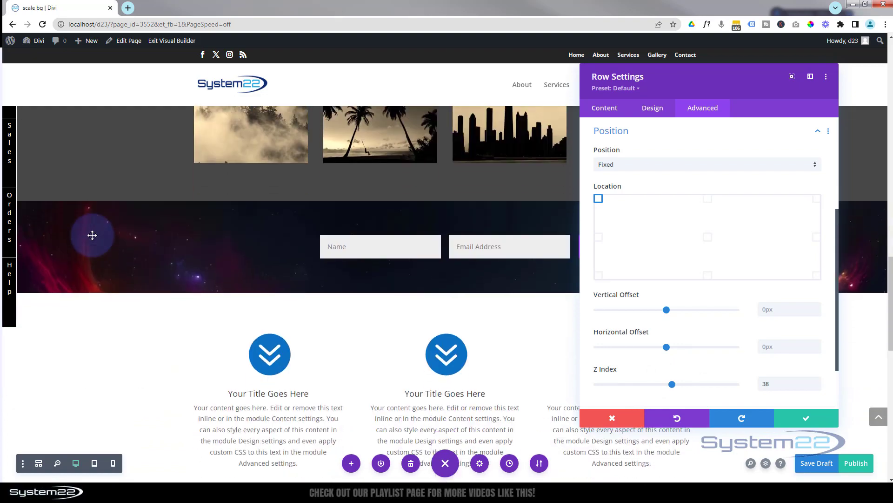
pyautogui.scroll(-5, 92, 235)
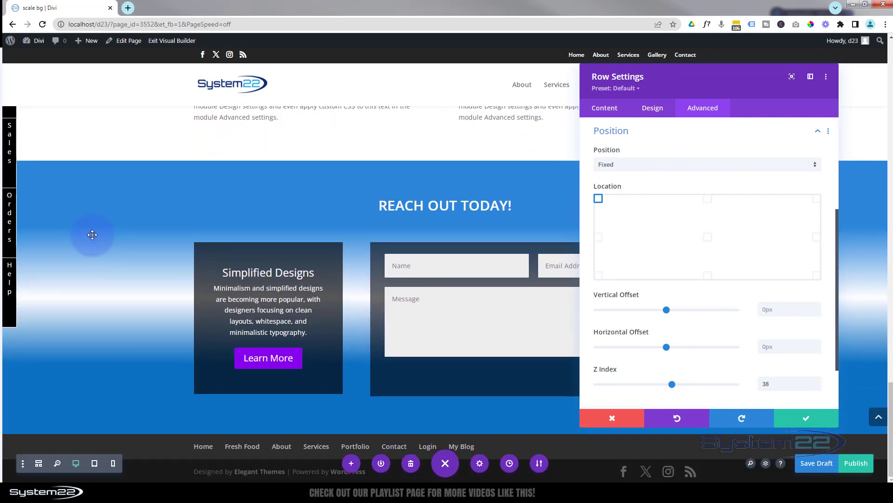
pyautogui.scroll(12, 92, 235)
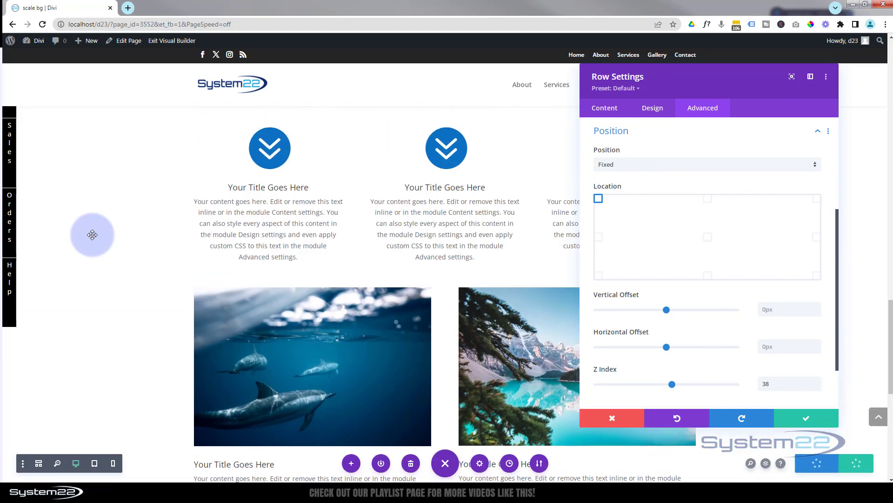
# Set the fixed tab row's vertical offset to 142px and save the row settings.
pyautogui.scroll(3, 92, 235)
pyautogui.scroll(3, 92, 235)
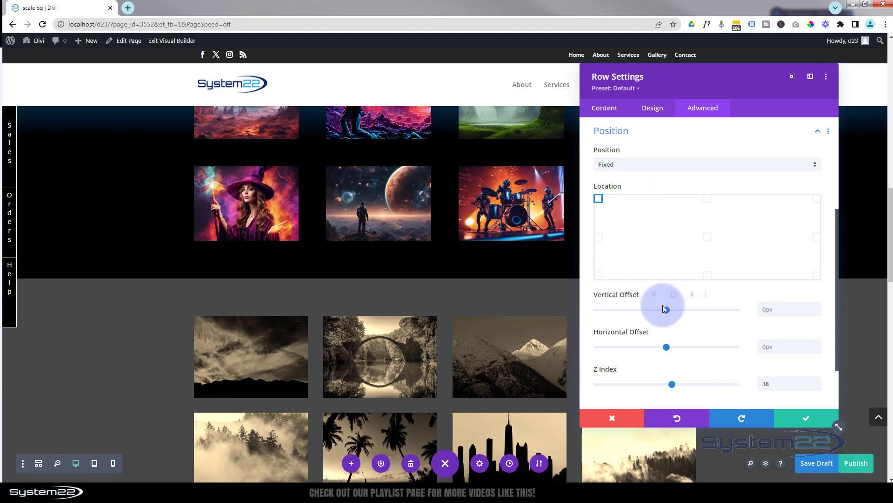
pyautogui.moveTo(666, 309); pyautogui.dragTo(676, 309)
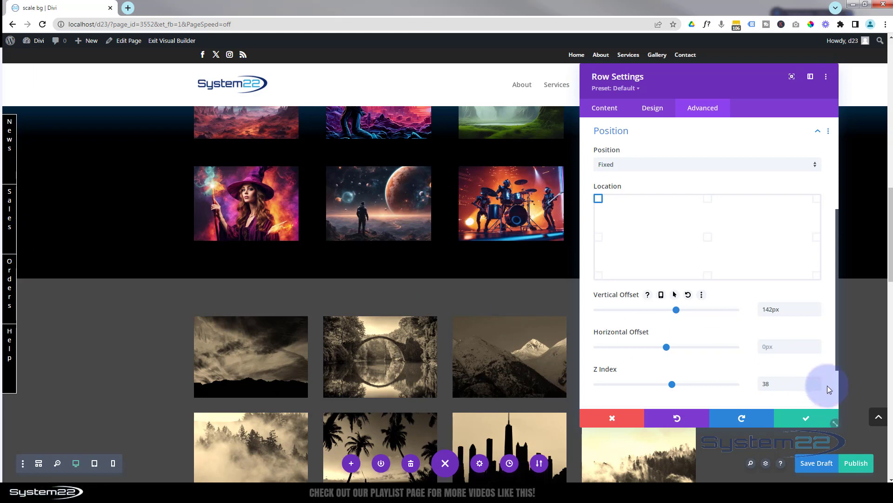
pyautogui.click(807, 423)
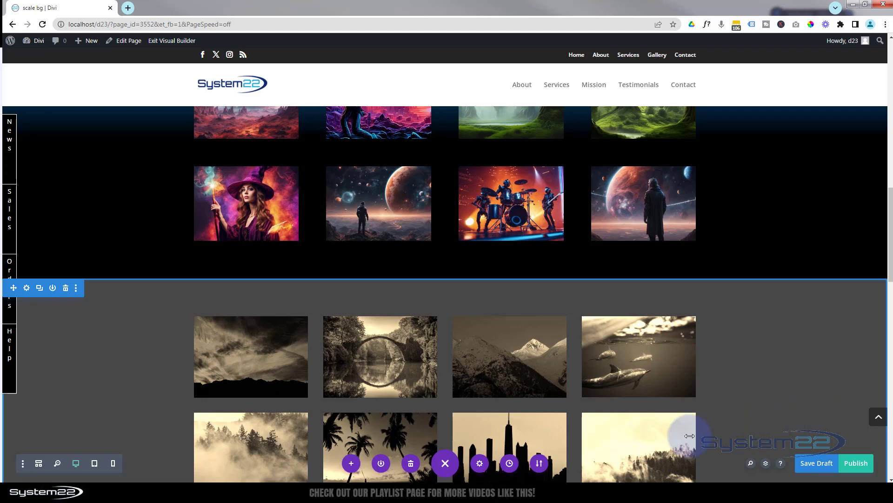
# Make the News tab's text uppercase and centre-aligned, and save the module.
pyautogui.click(40, 463)
pyautogui.scroll(2, 305, 255)
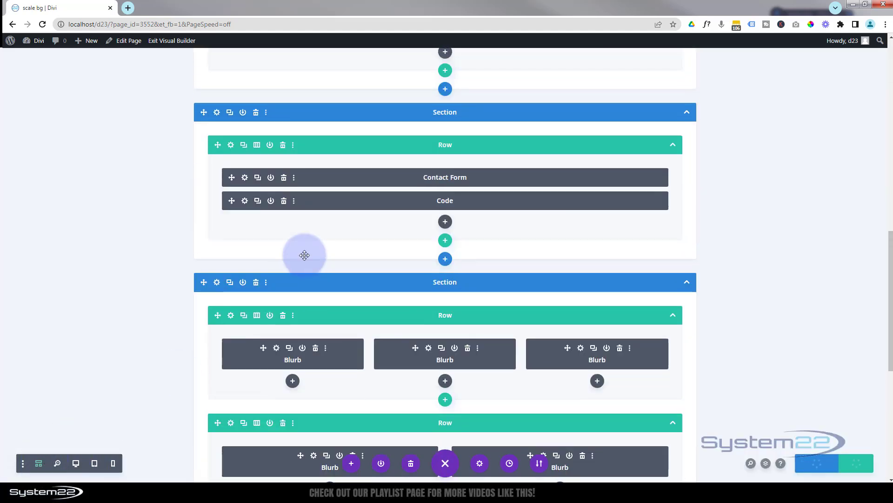
pyautogui.scroll(10, 305, 255)
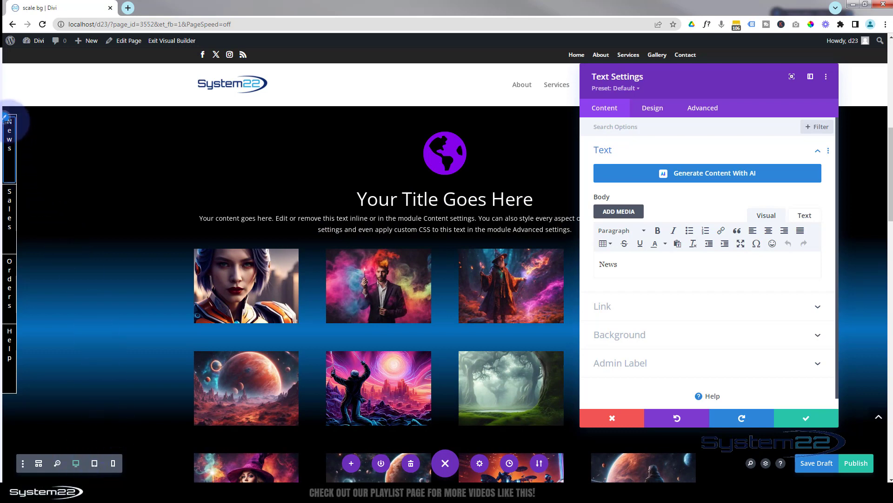
pyautogui.click(7, 122)
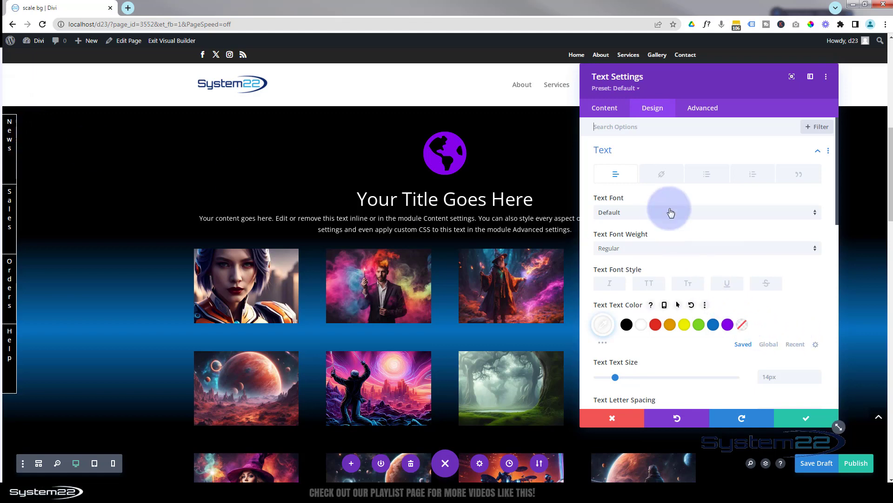
pyautogui.click(649, 285)
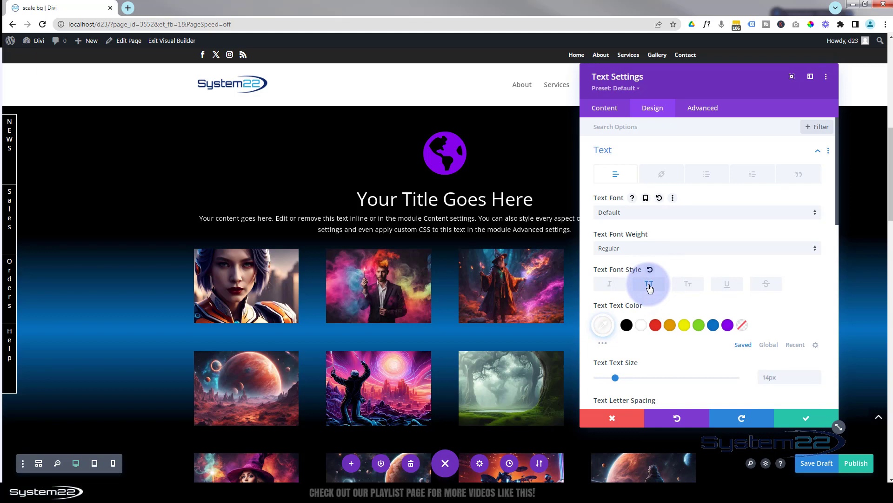
pyautogui.scroll(-5, 652, 291)
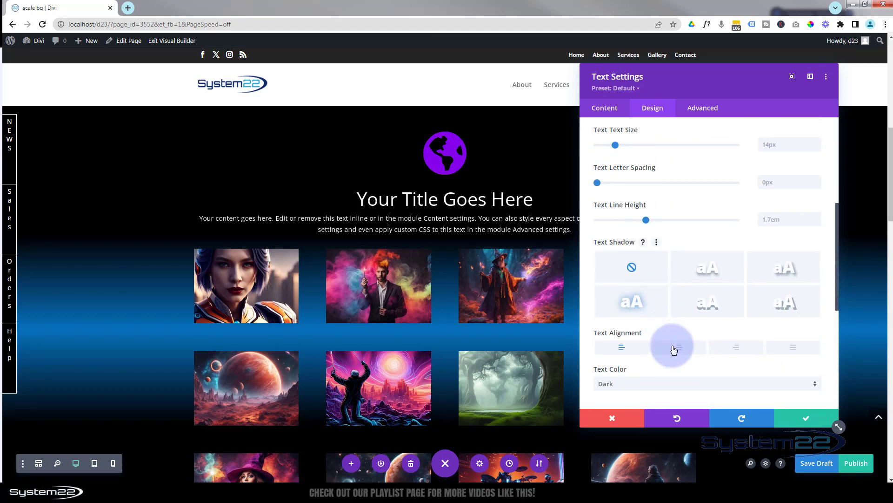
pyautogui.click(680, 350)
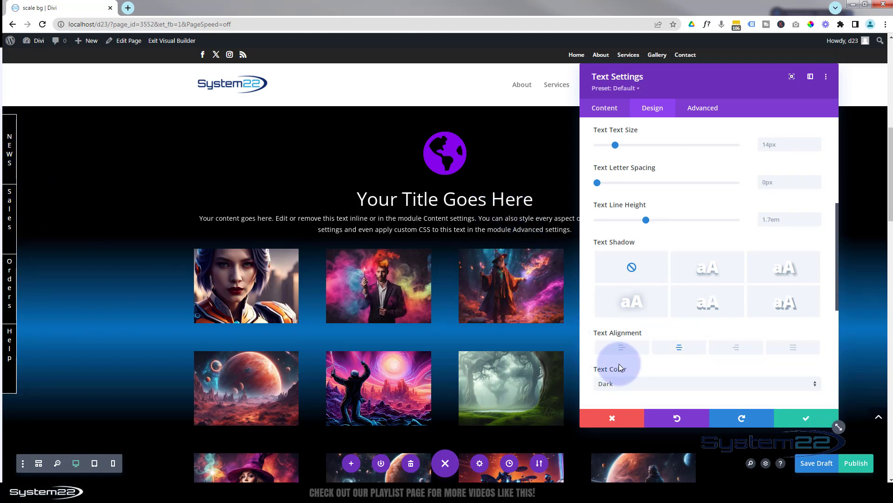
pyautogui.click(806, 418)
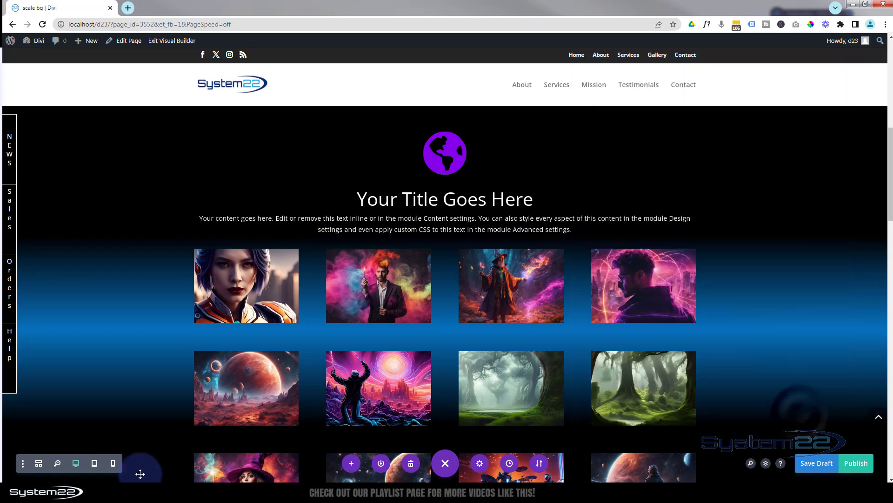
# Extend the News module's text styles to all text modules throughout this row and check the tabs in desktop view.
pyautogui.click(39, 464)
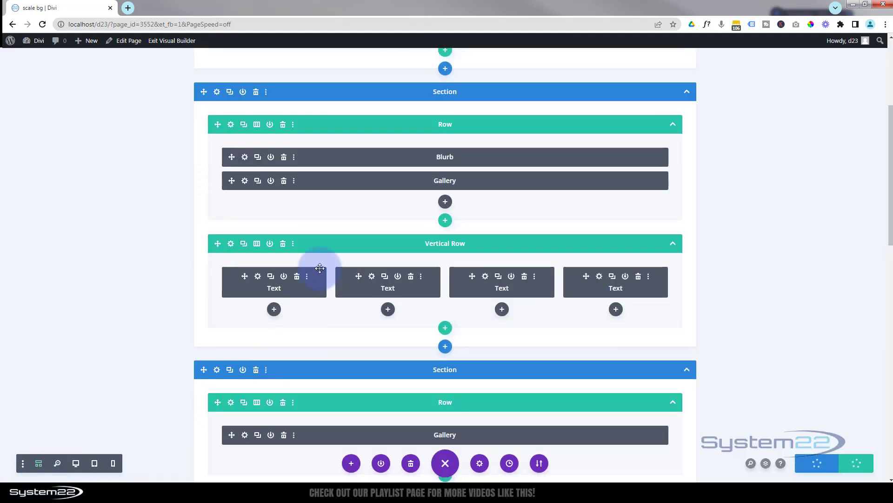
pyautogui.rightClick(314, 284)
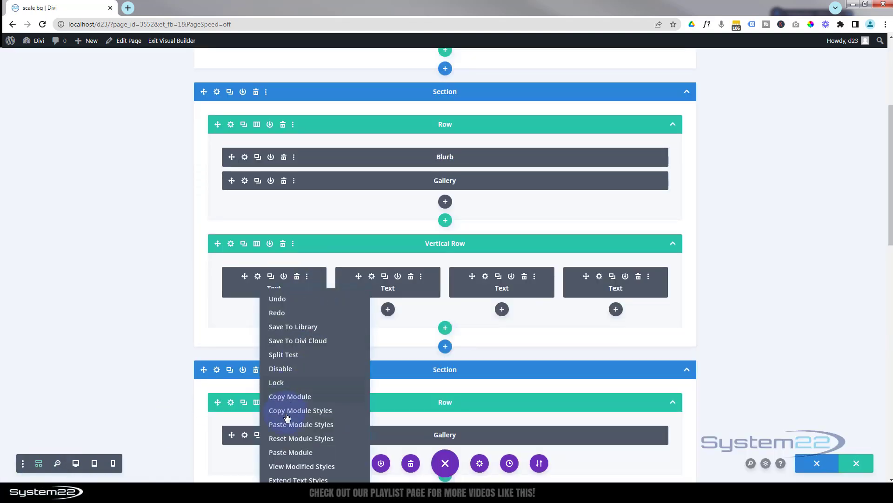
pyautogui.click(293, 471)
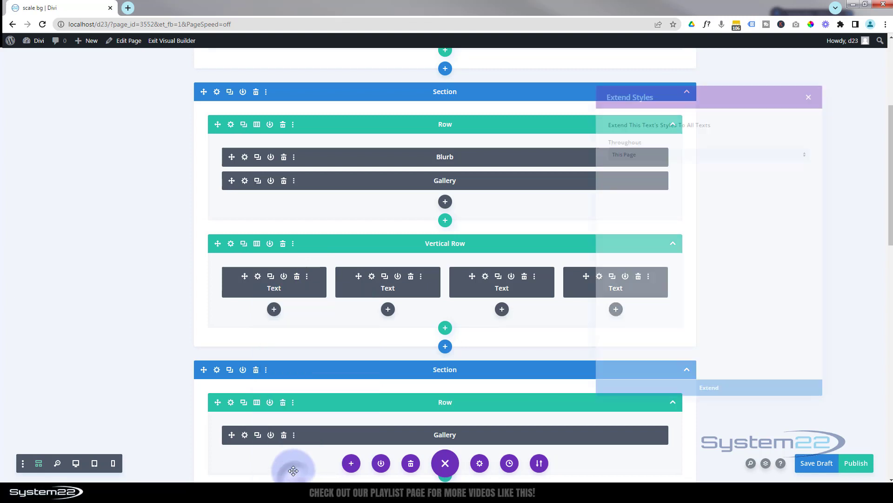
pyautogui.click(676, 145)
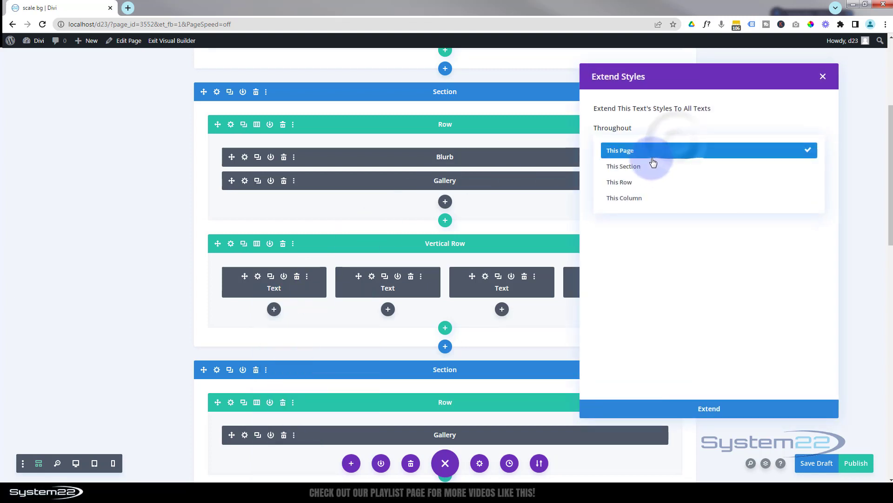
pyautogui.click(637, 181)
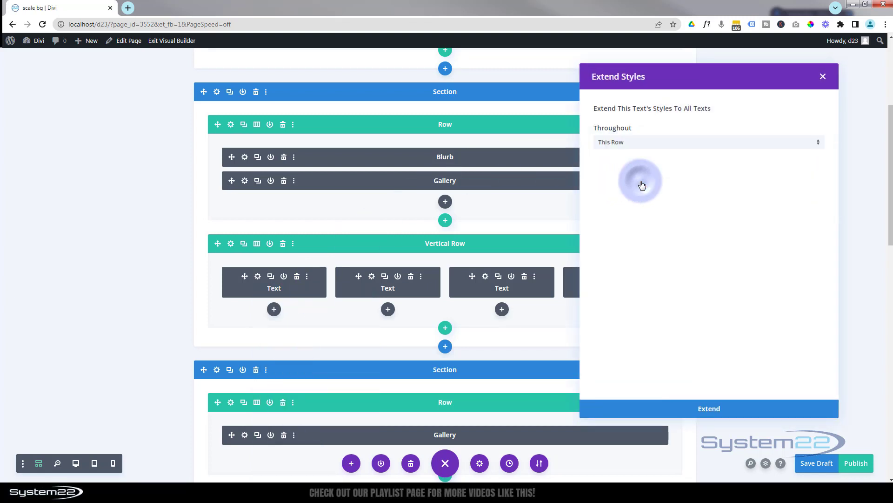
pyautogui.click(682, 409)
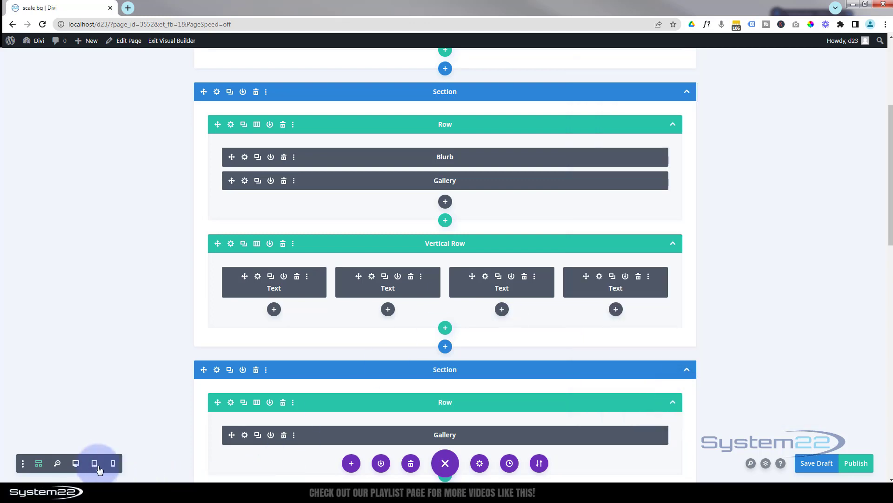
pyautogui.click(77, 463)
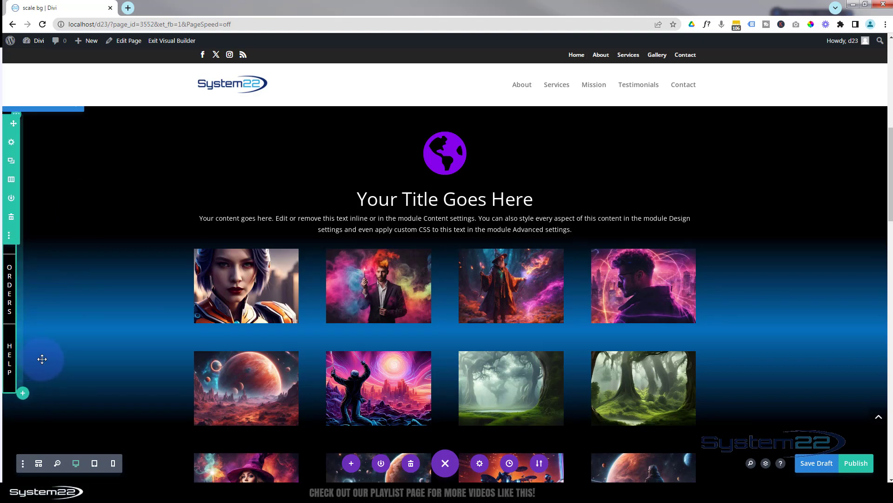
# Give the Help text module a 1px bottom border again, with the desktop view showing the tabs.
pyautogui.click(39, 464)
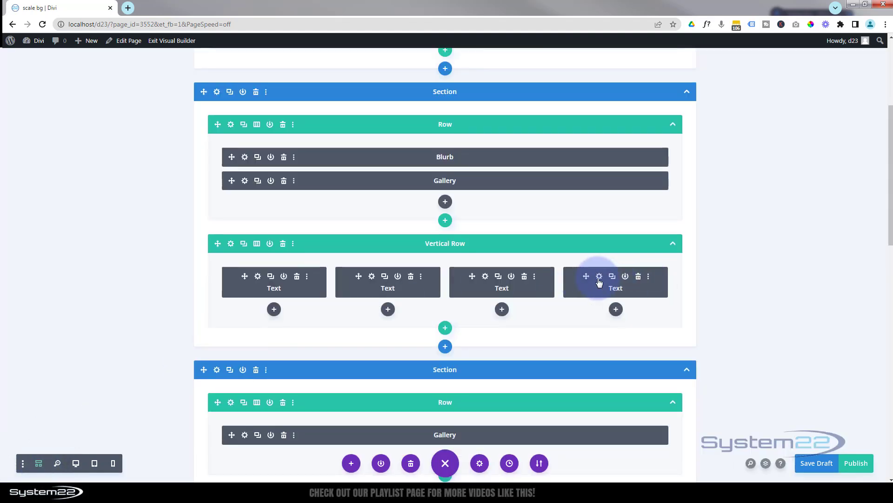
pyautogui.click(599, 276)
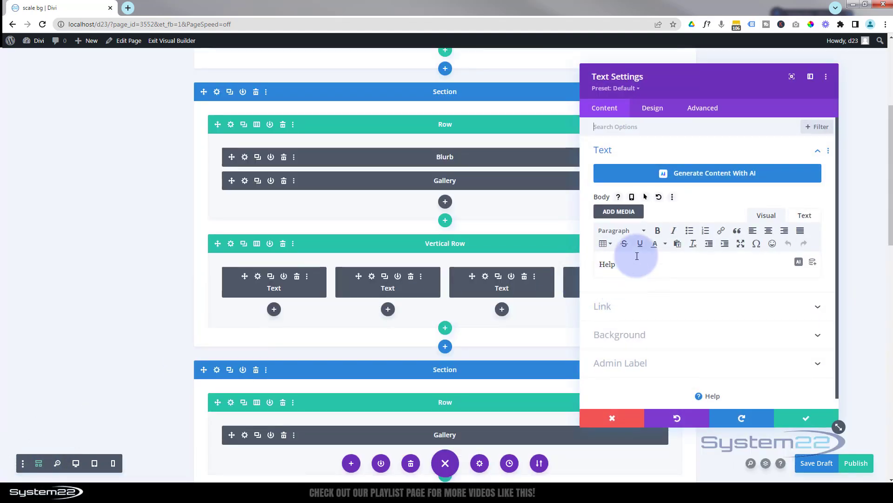
pyautogui.click(664, 112)
pyautogui.click(685, 265)
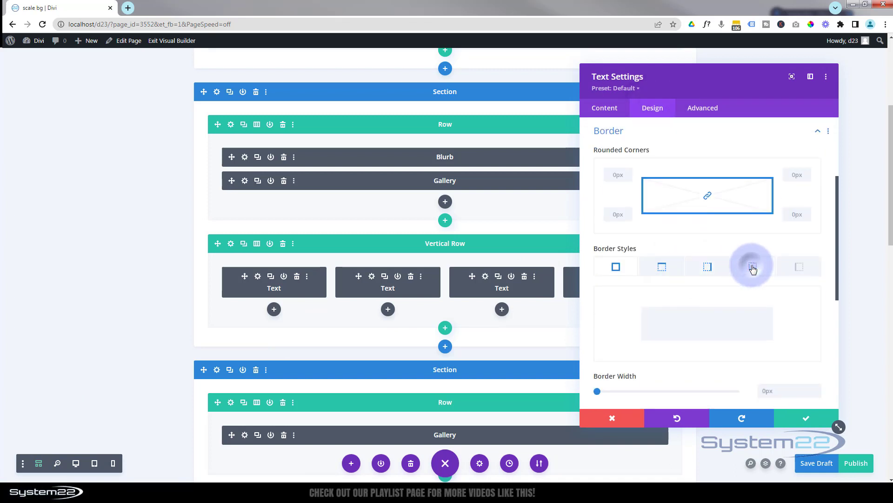
pyautogui.click(753, 267)
pyautogui.scroll(-4, 815, 340)
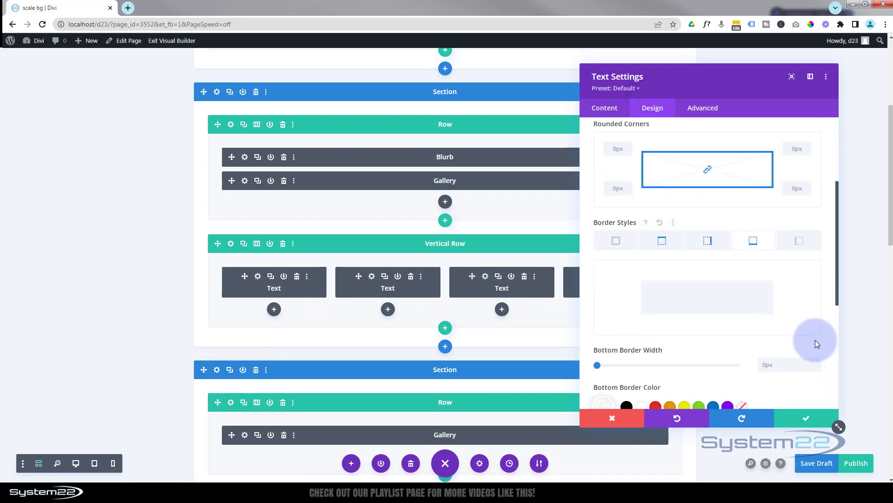
pyautogui.click(77, 466)
pyautogui.click(649, 288)
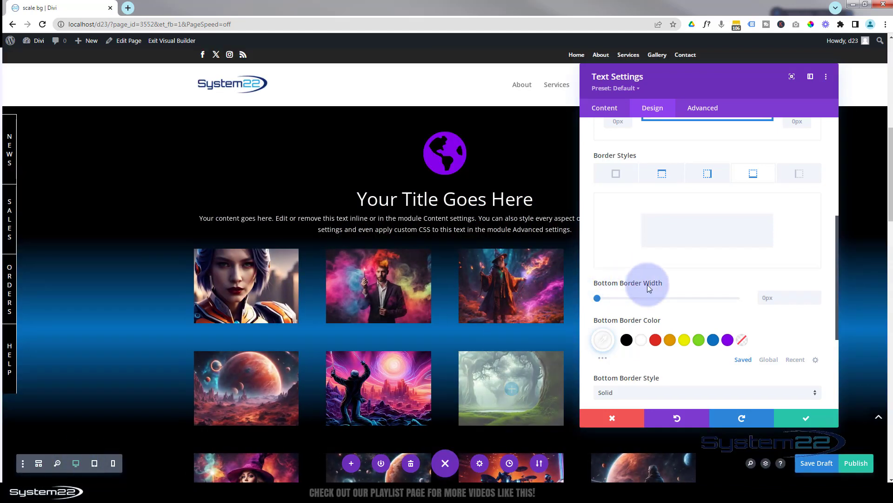
pyautogui.click(818, 294)
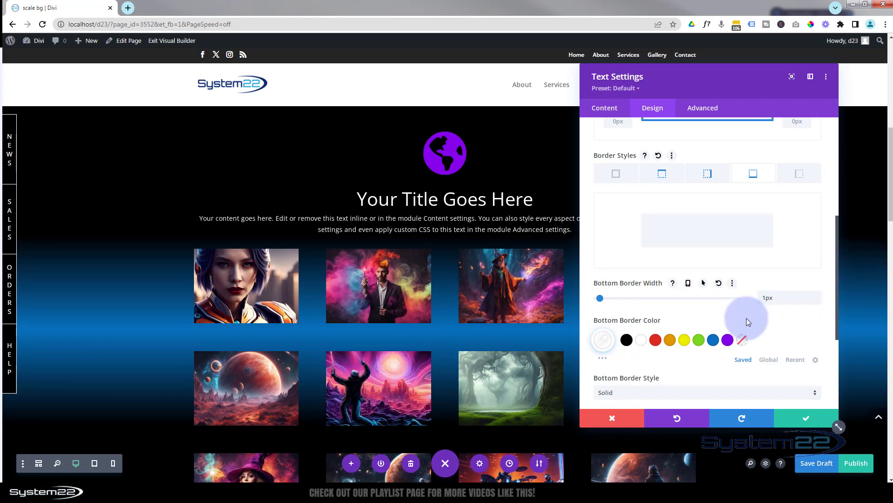
# Unlink the Help module's corner radii, round only its bottom-right corner, and save the module.
pyautogui.scroll(5, 727, 322)
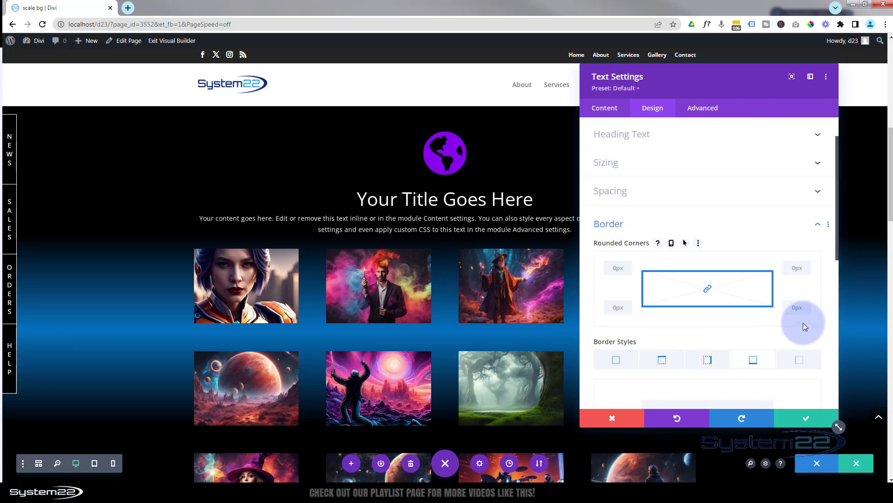
pyautogui.click(708, 289)
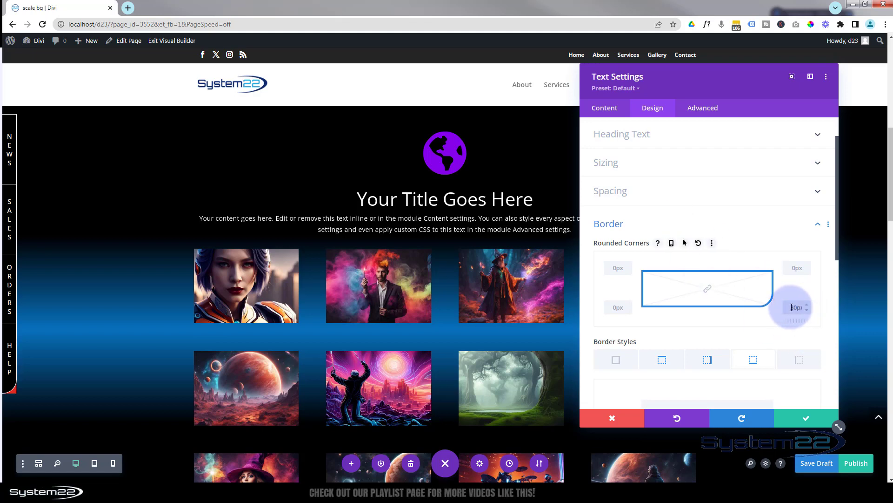
pyautogui.doubleClick(794, 307)
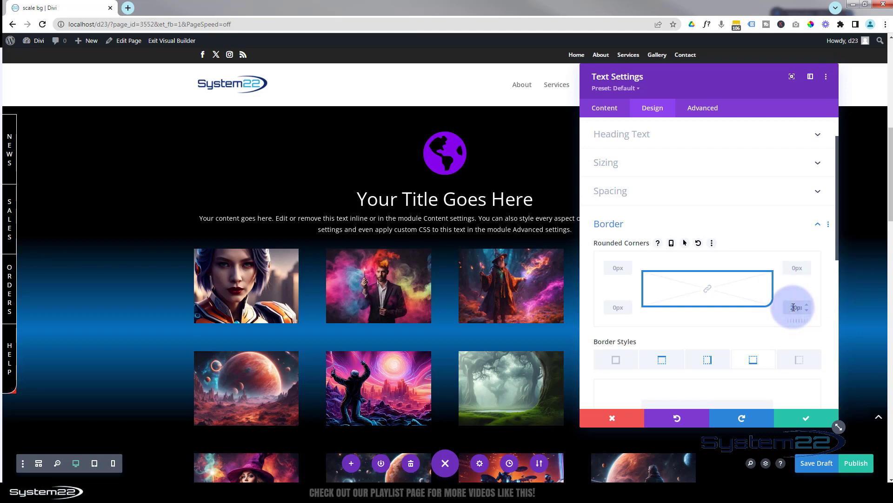
pyautogui.click(807, 419)
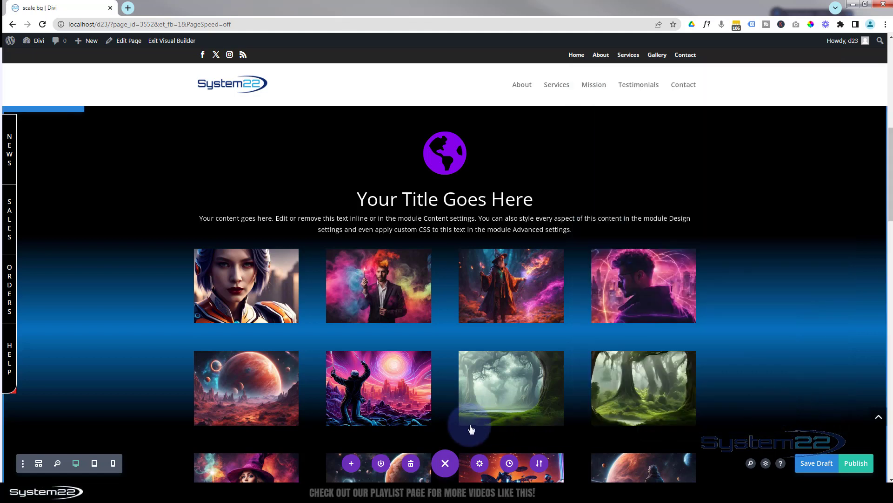
# Remove the red background color from the Vertical Row and save the row settings.
pyautogui.click(39, 463)
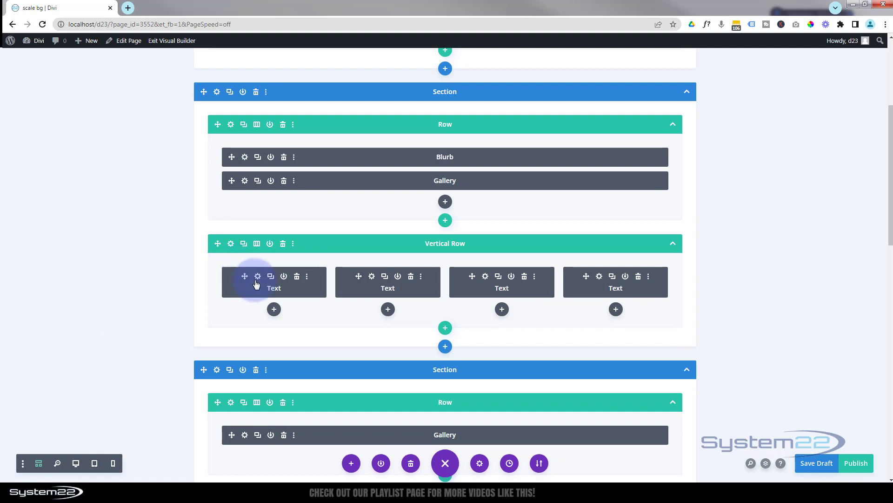
pyautogui.click(258, 276)
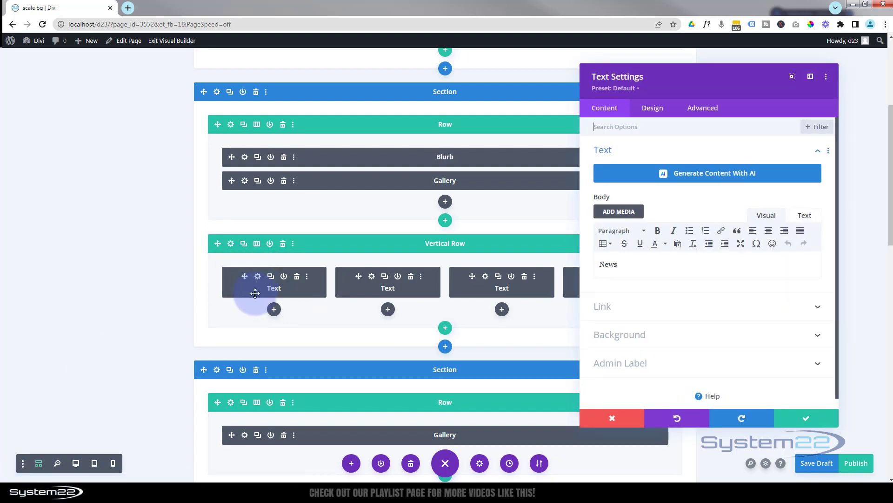
pyautogui.click(626, 417)
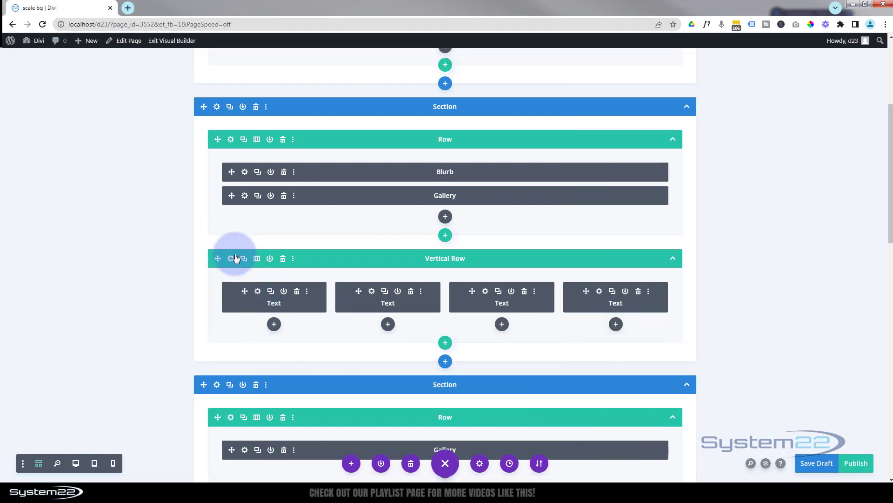
pyautogui.click(231, 260)
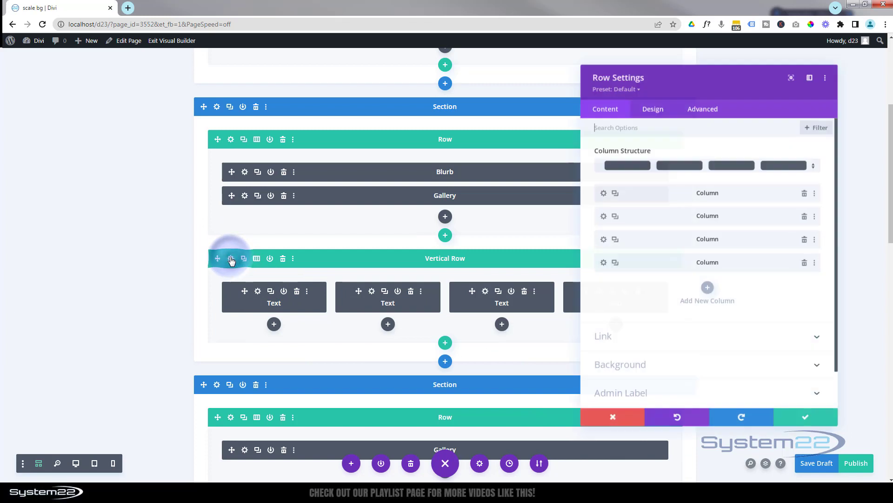
pyautogui.click(679, 366)
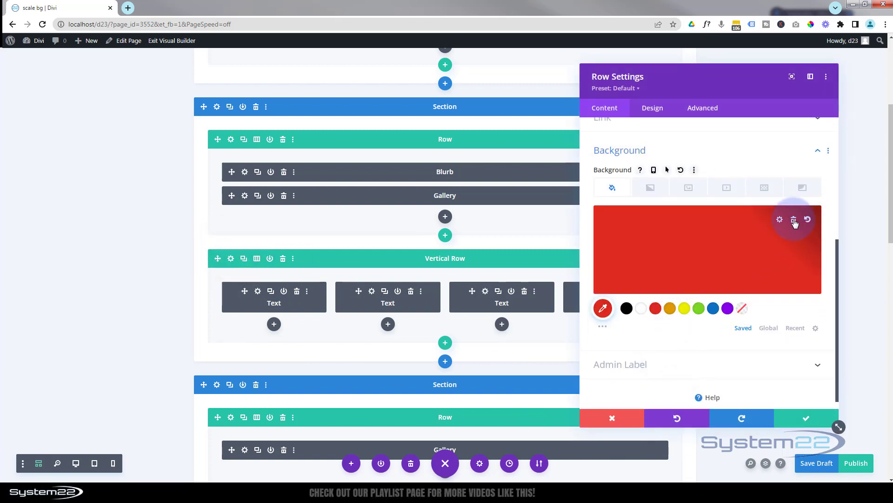
pyautogui.click(794, 218)
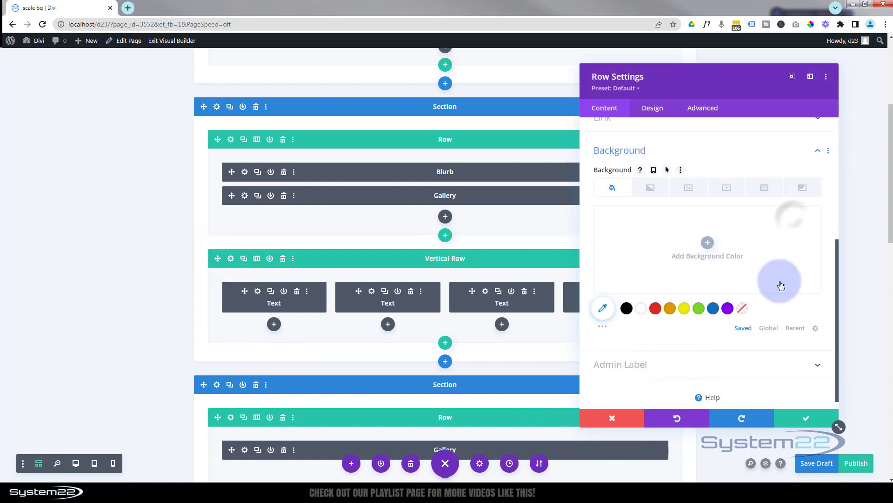
pyautogui.click(806, 417)
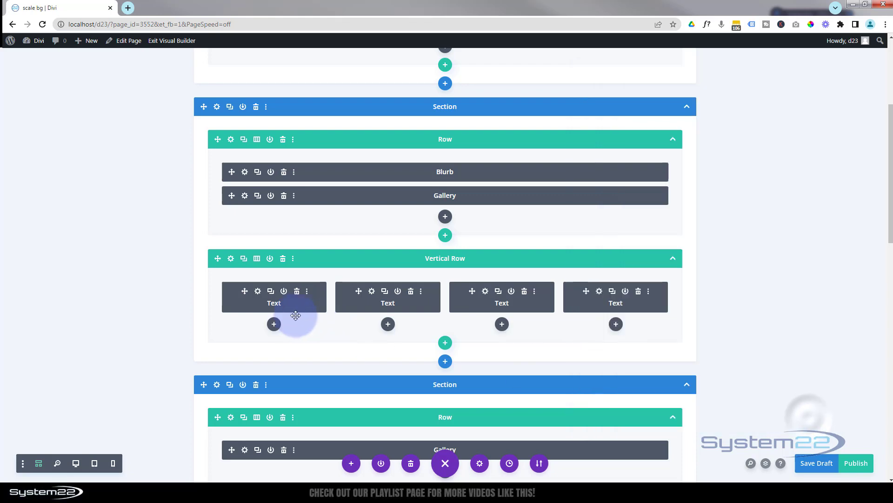
# Unlink the News text module's corner radii and set only its top-right corner to 20px, with the desktop view showing the tabs.
pyautogui.click(259, 292)
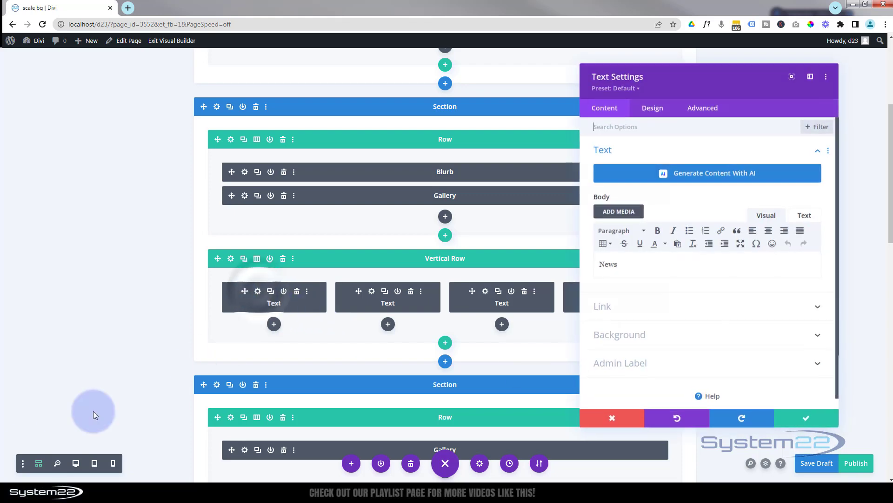
pyautogui.click(76, 463)
pyautogui.click(653, 108)
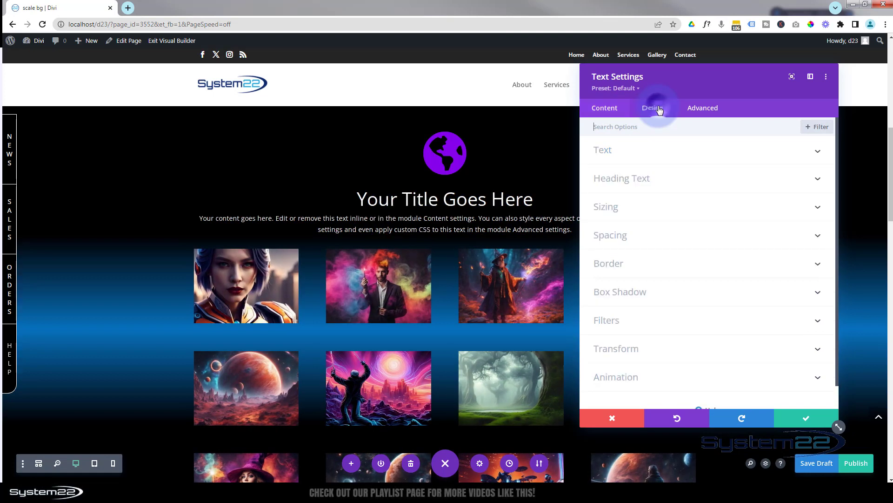
pyautogui.click(672, 266)
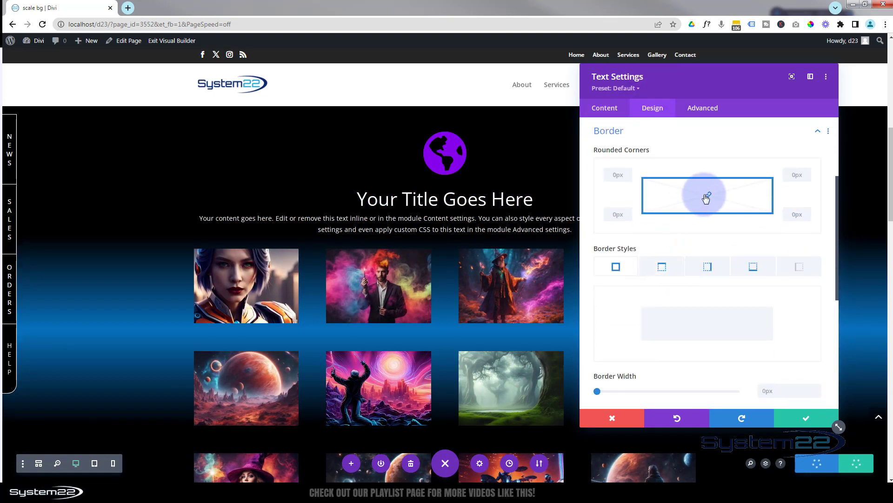
pyautogui.click(707, 196)
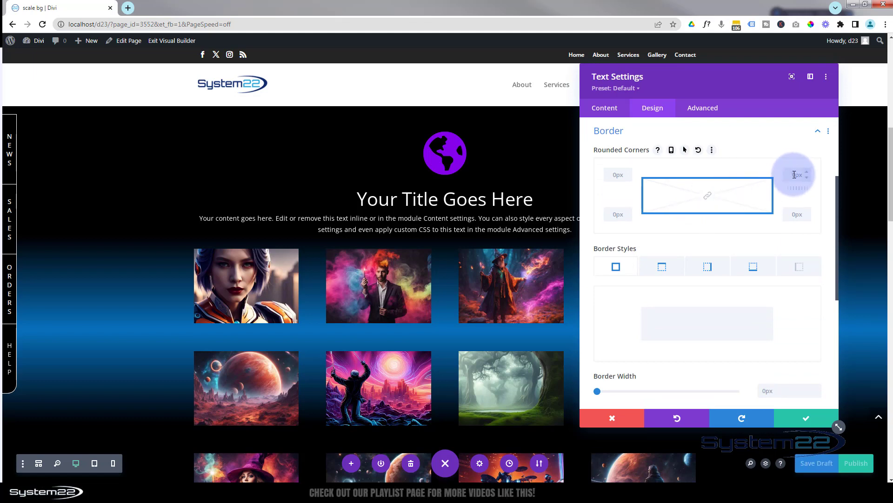
pyautogui.write('20')
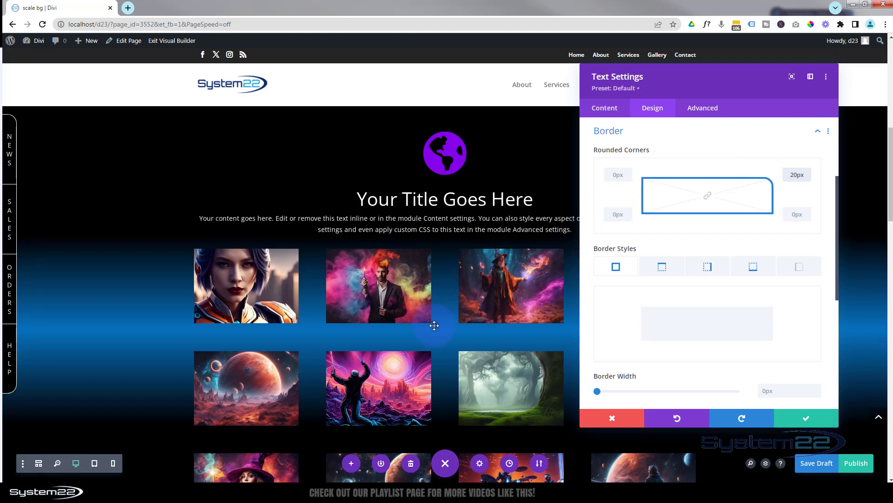
# Save the News module and the page draft, and exit the Visual Builder to the live page.
pyautogui.click(791, 421)
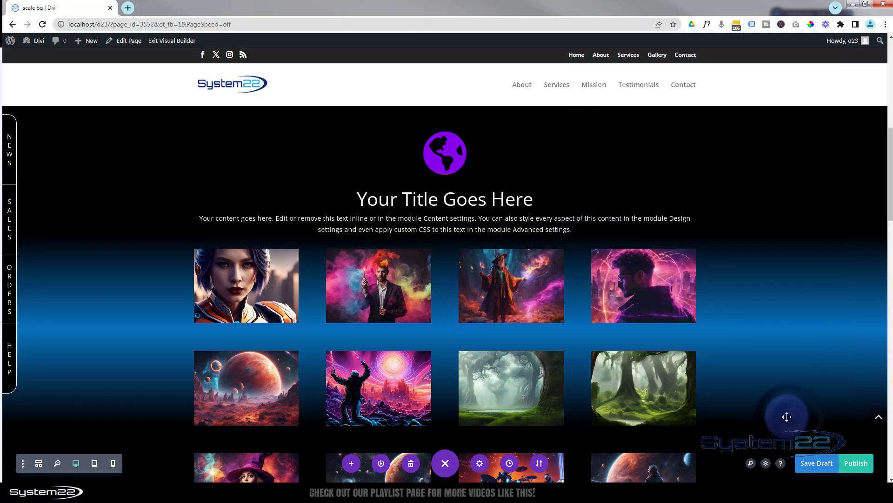
pyautogui.click(816, 466)
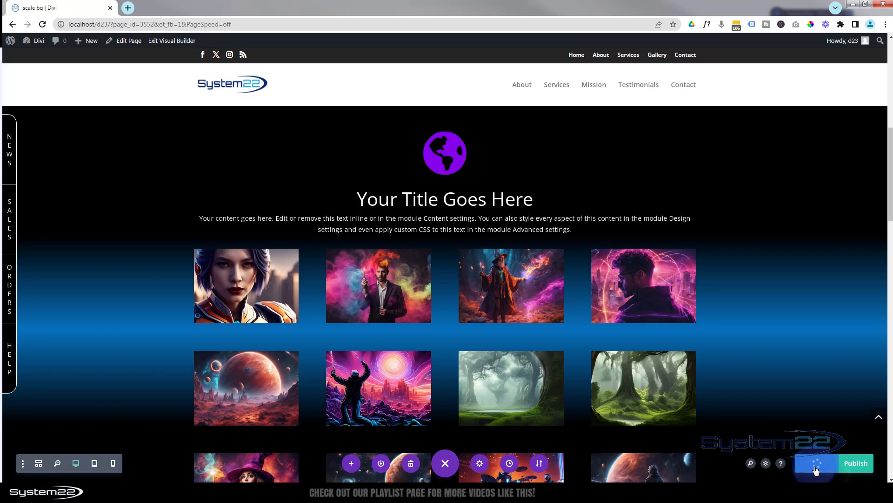
pyautogui.click(172, 41)
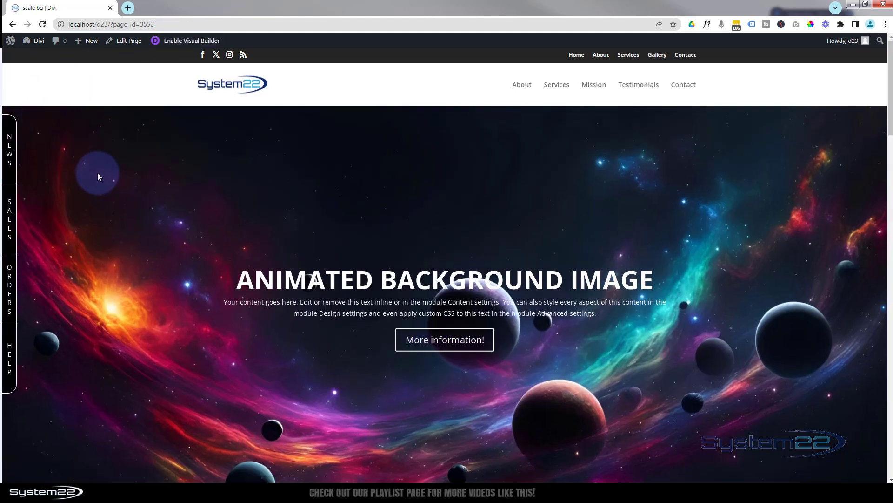
# Test the News tab's section link on the live page and check the fixed tabs along the page's full length.
pyautogui.click(9, 155)
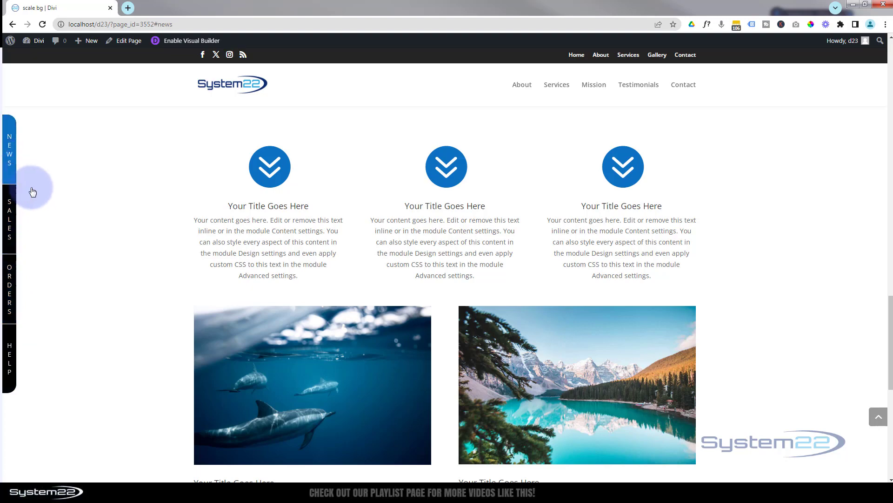
pyautogui.scroll(-5, 65, 264)
pyautogui.scroll(-4, 65, 264)
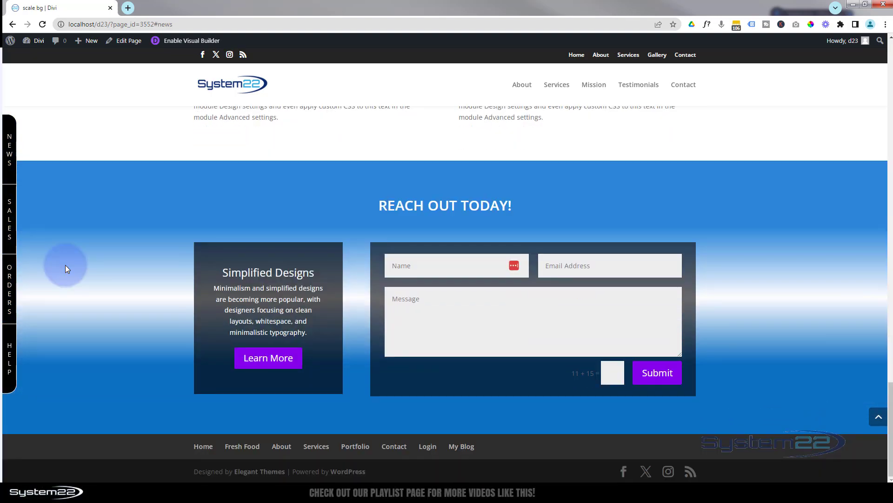
pyautogui.scroll(3, 66, 265)
pyautogui.scroll(10, 65, 265)
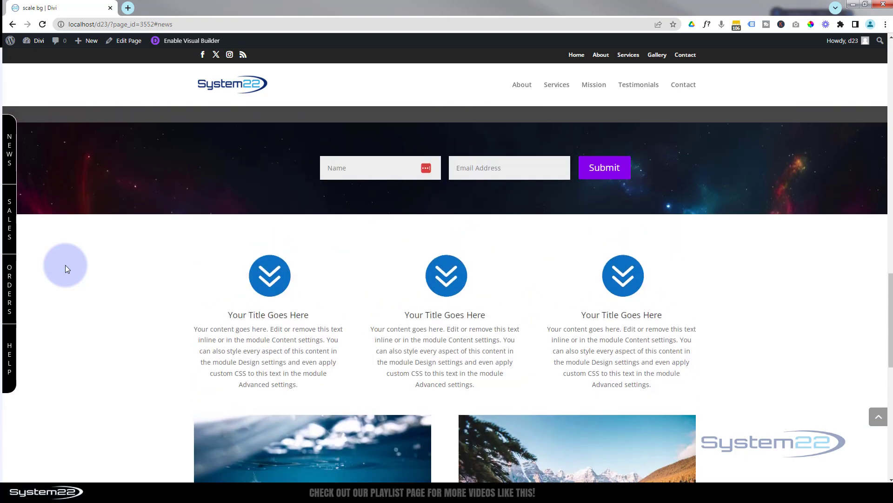
pyautogui.scroll(9, 65, 264)
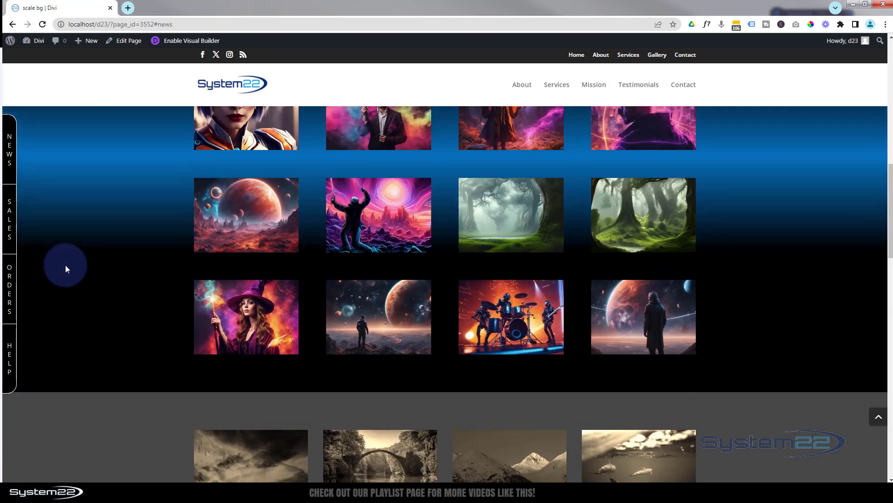
pyautogui.scroll(7, 65, 265)
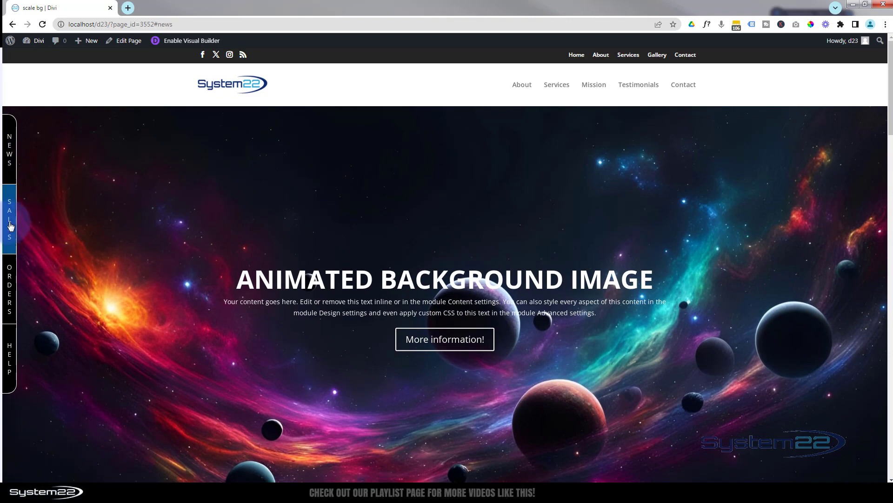
# Retest the side tabs' section jump to the News section, returning to the top of the page after each jump.
pyautogui.click(11, 227)
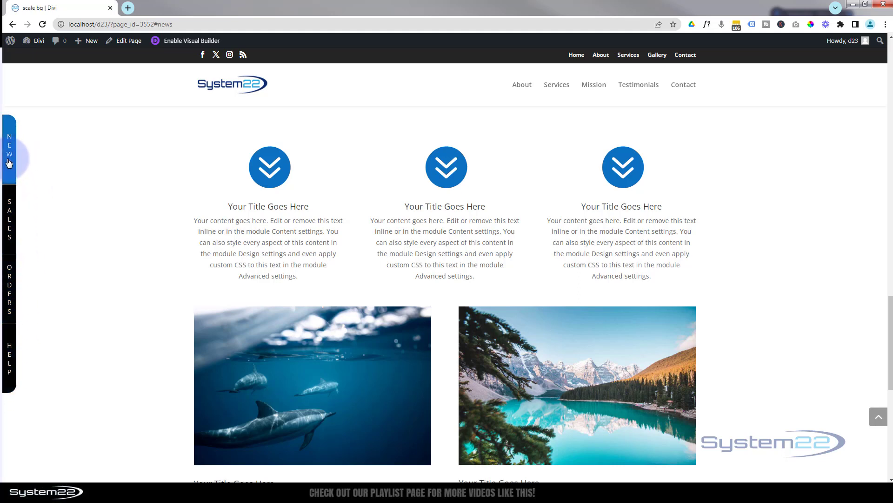
pyautogui.click(877, 419)
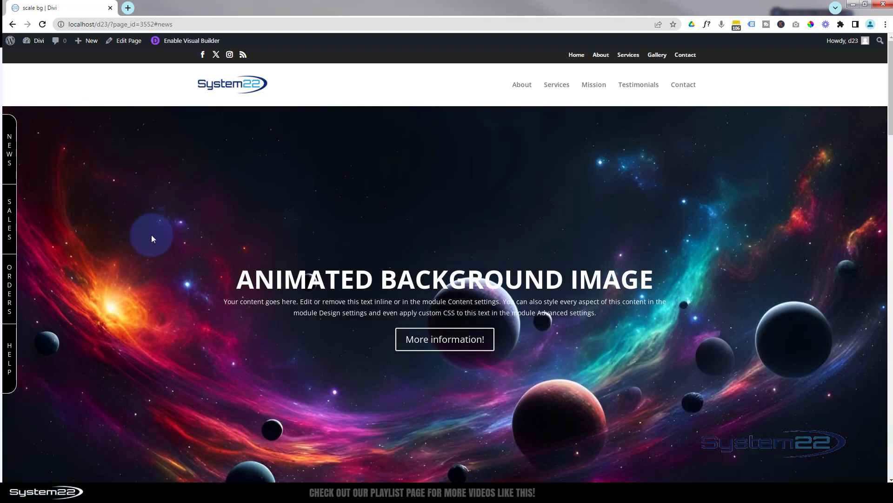
pyautogui.click(9, 154)
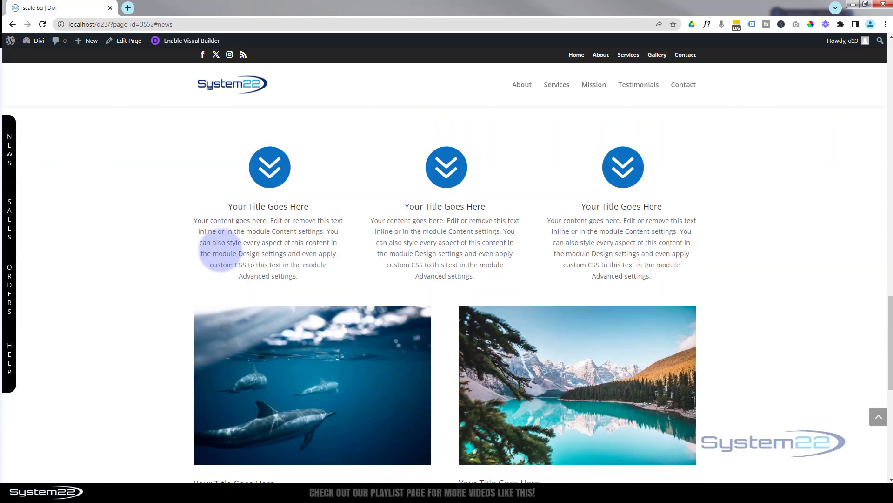
pyautogui.click(880, 421)
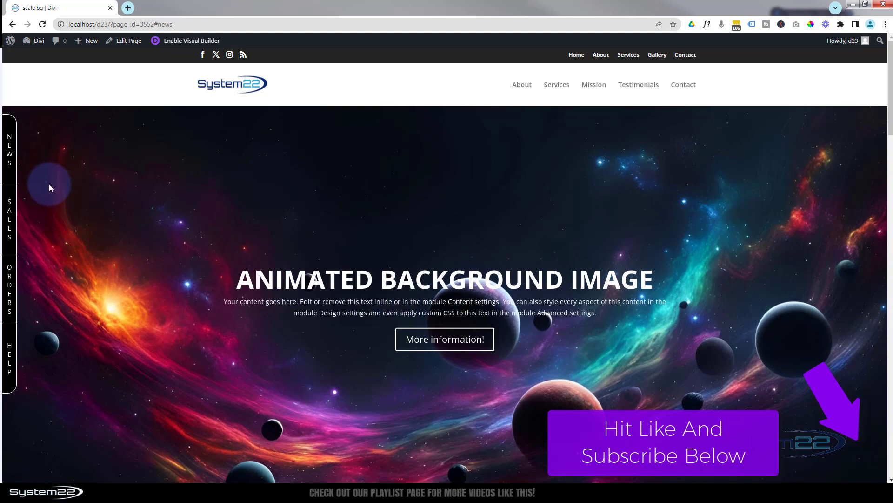
pyautogui.click(11, 162)
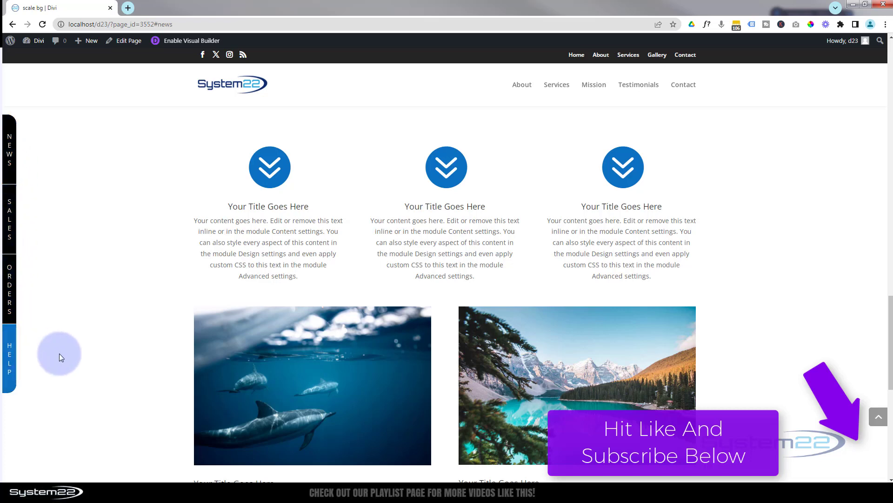
pyautogui.click(879, 421)
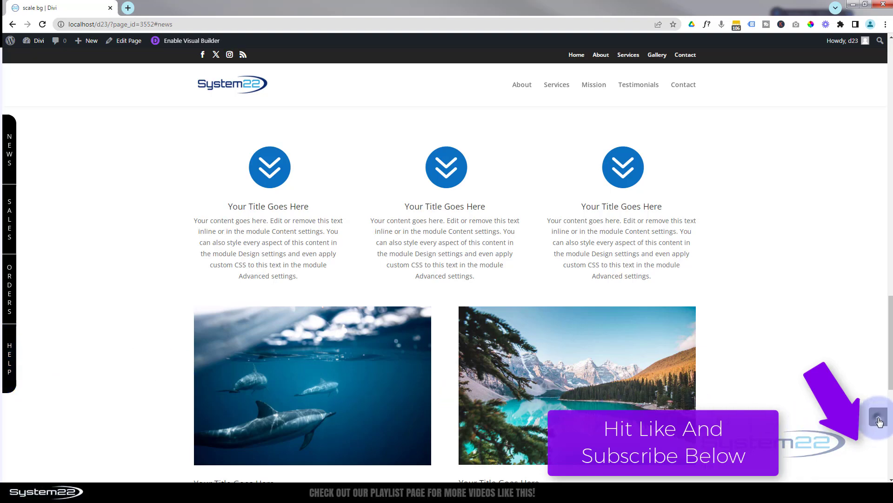